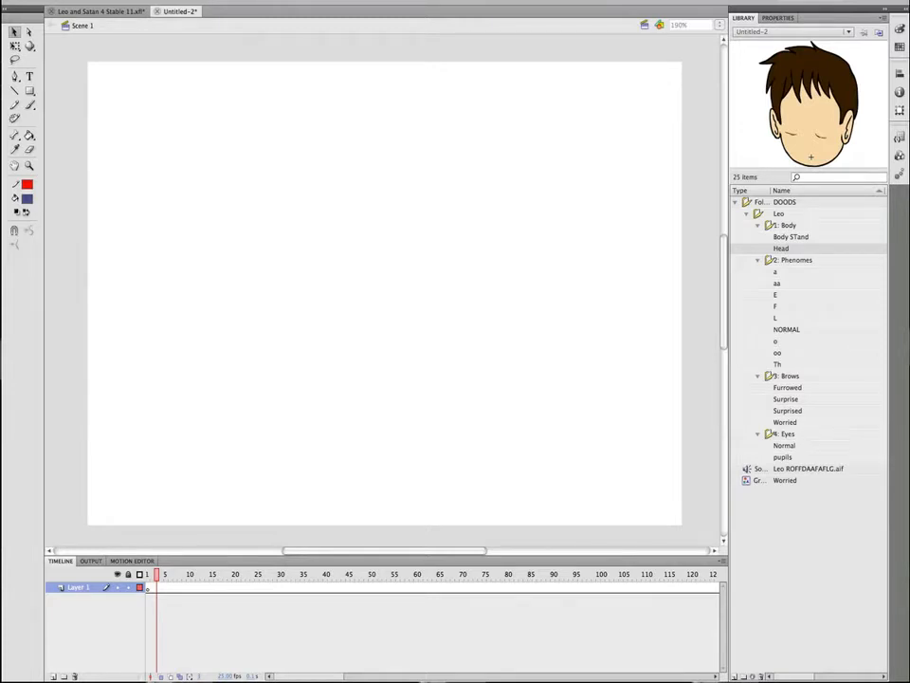
Place an instance of the Head symbol from the library near the middle of the stage
left_click(592, 95)
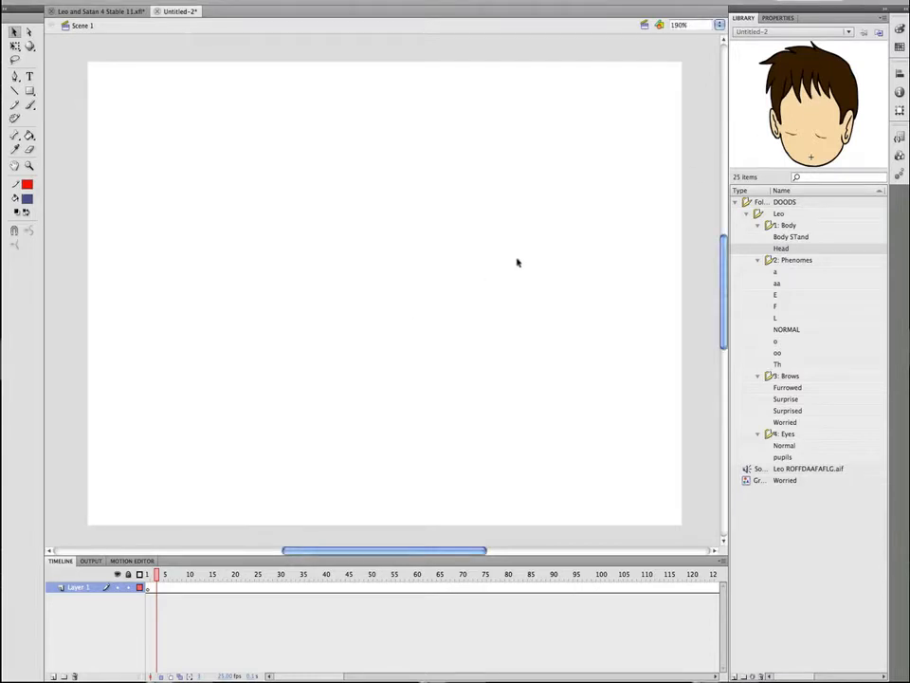
left_click_drag(785, 125, 353, 332)
left_click_drag(389, 397, 436, 354)
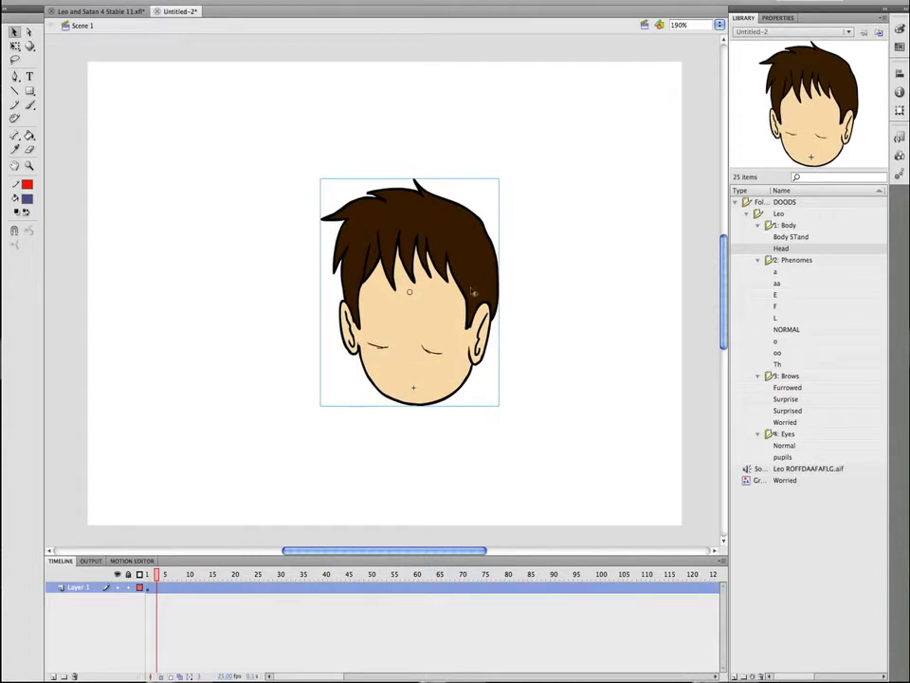
Set the document size to 800 x 450 px
left_click(782, 18)
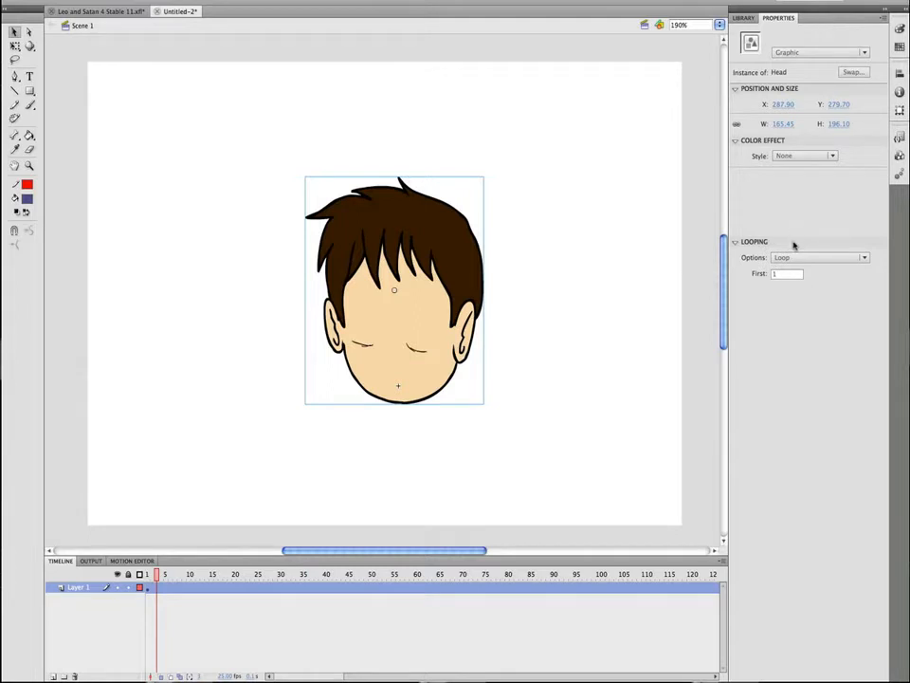
left_click(623, 302)
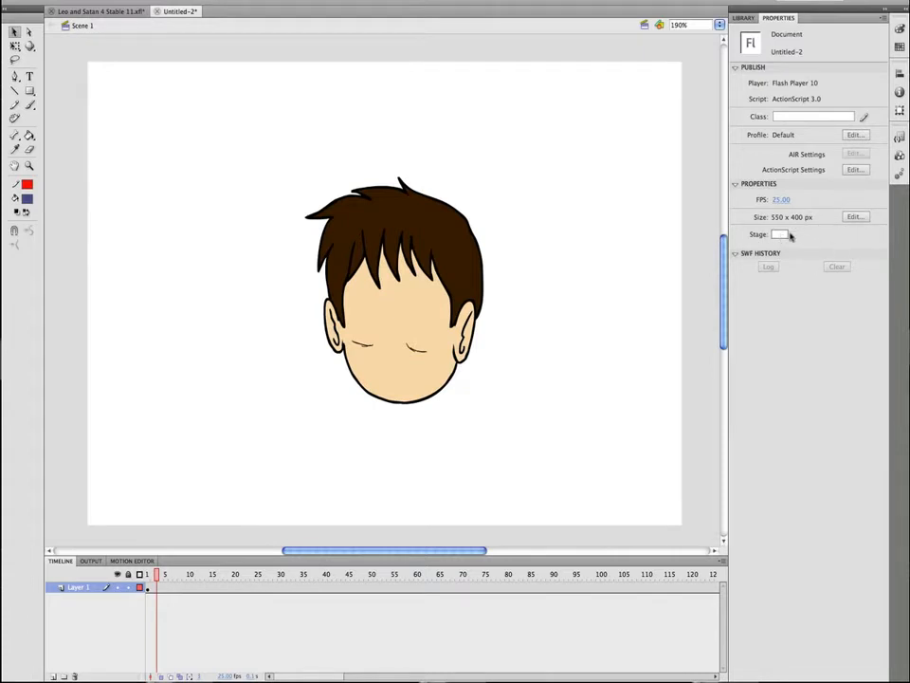
left_click(854, 218)
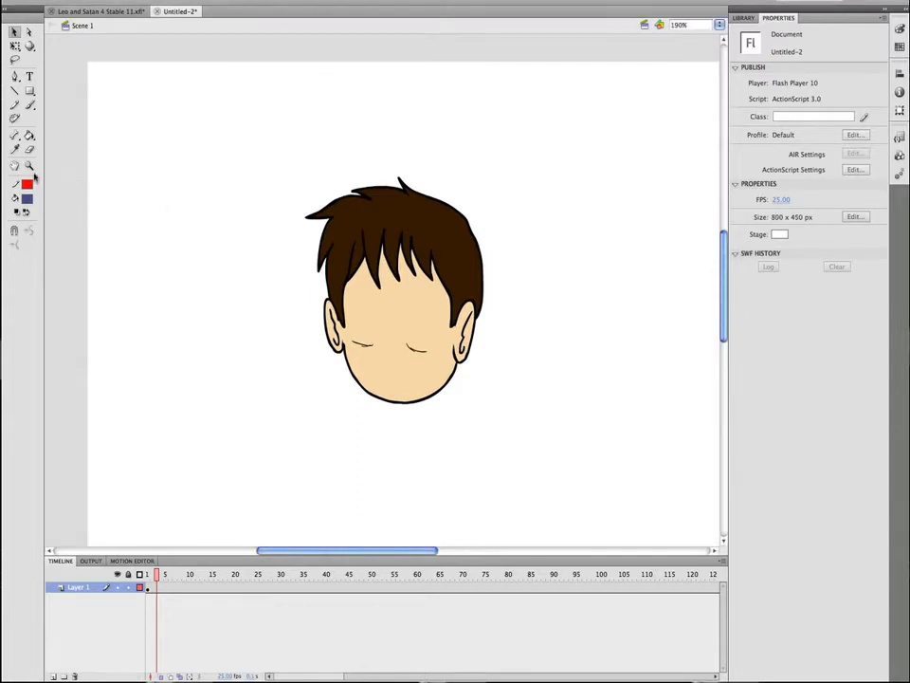
Move the head freehand to roughly the horizontal centre of the resized stage
left_click(28, 167)
left_click(351, 238, "alt")
left_click_drag(239, 190, 700, 473)
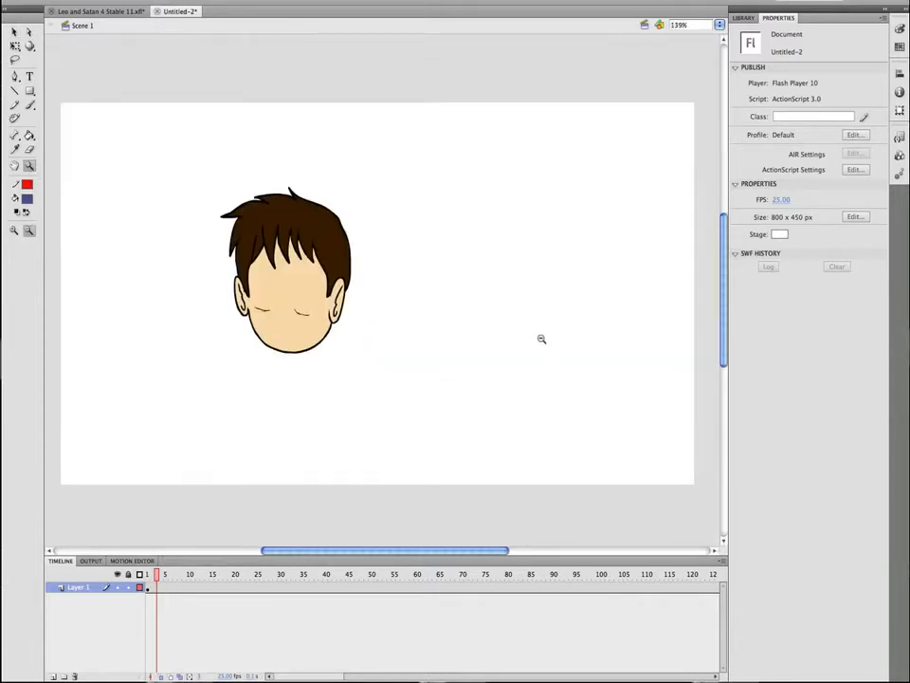
left_click(14, 31)
left_click(779, 201)
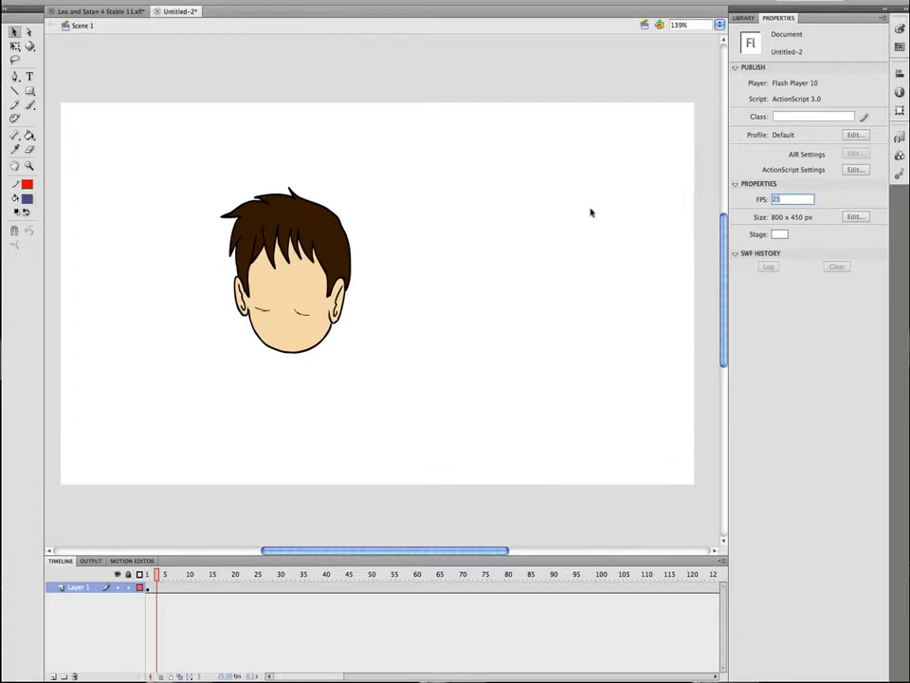
left_click_drag(322, 246, 404, 232)
left_click(93, 228)
Centre the head horizontally and vertically relative to the stage with the Align to stage option
left_click(30, 165)
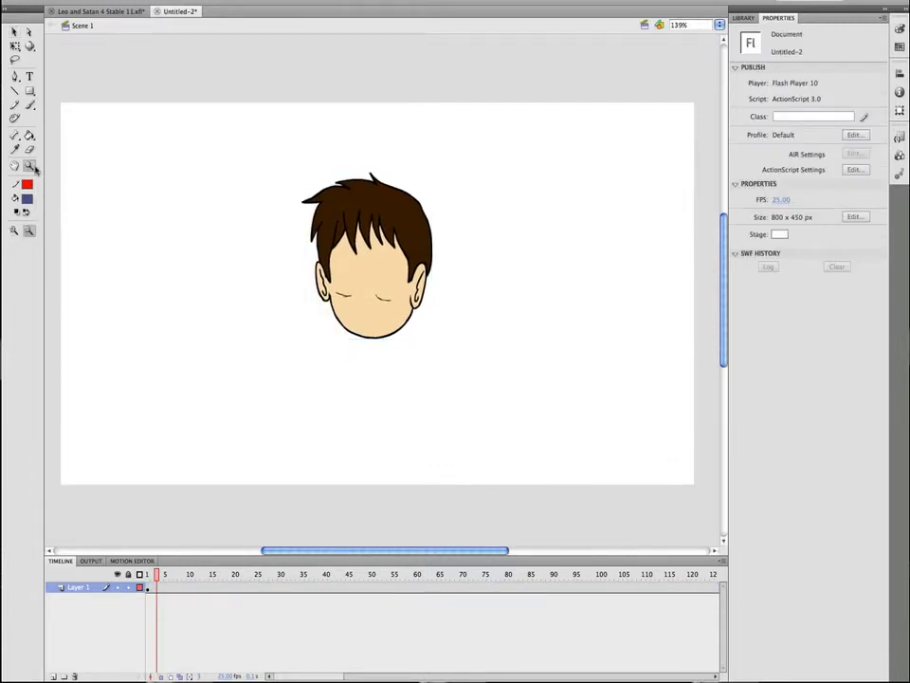
left_click_drag(215, 103, 569, 444)
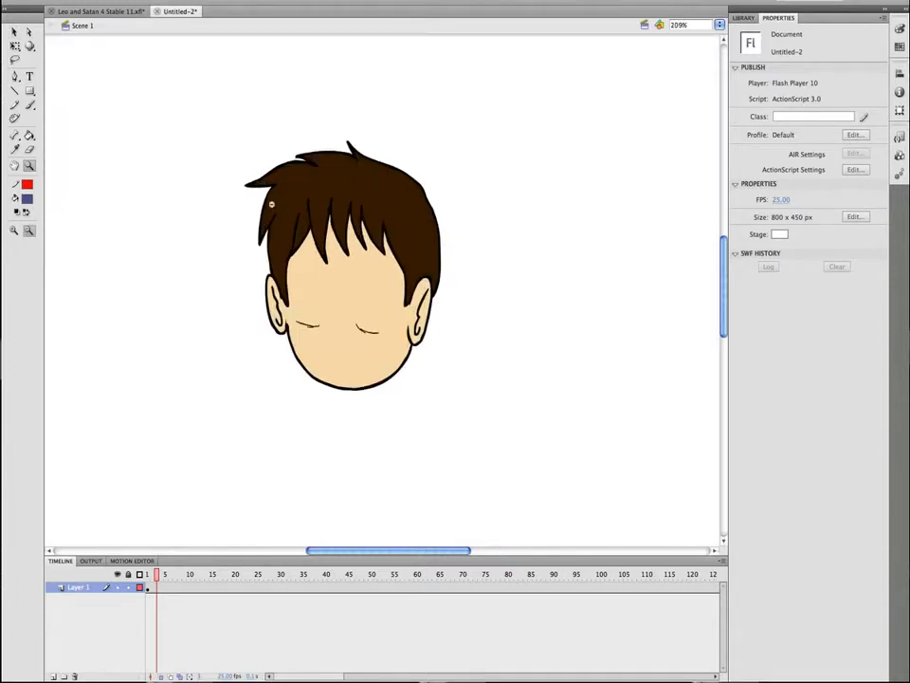
left_click(434, 231)
left_click(14, 31)
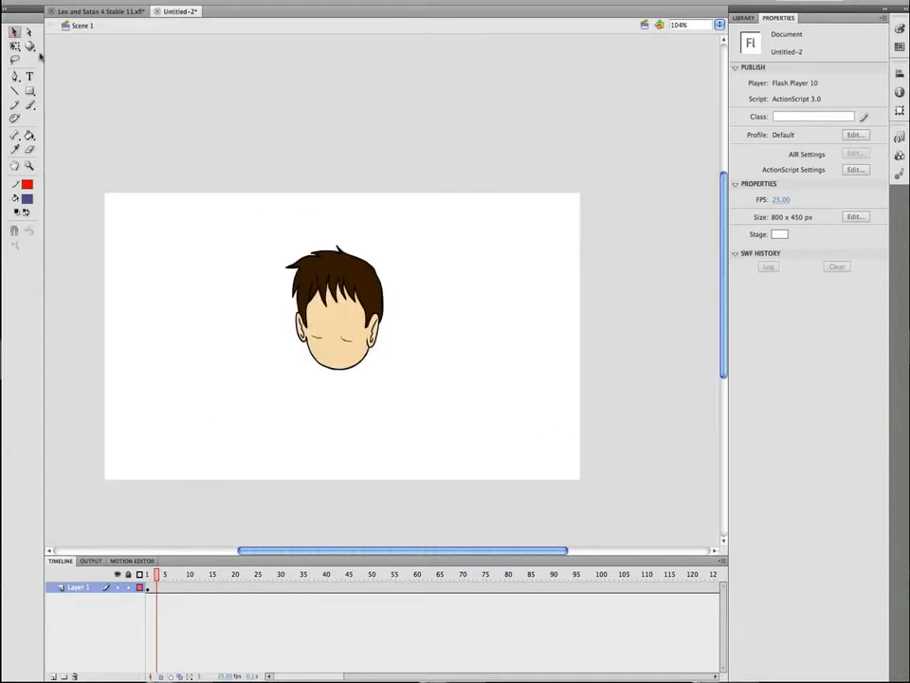
left_click(375, 308)
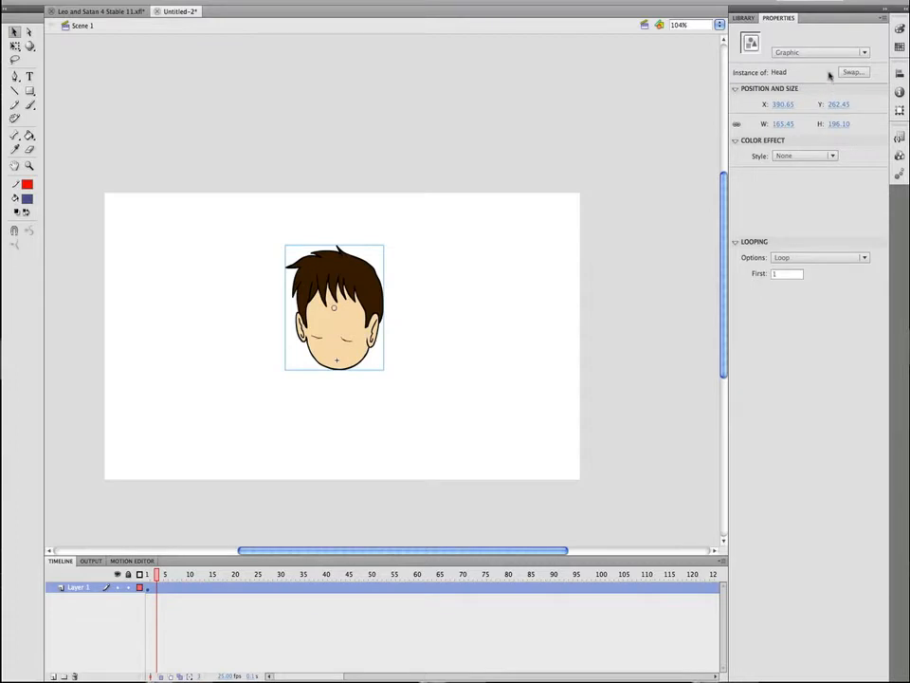
left_click(901, 113)
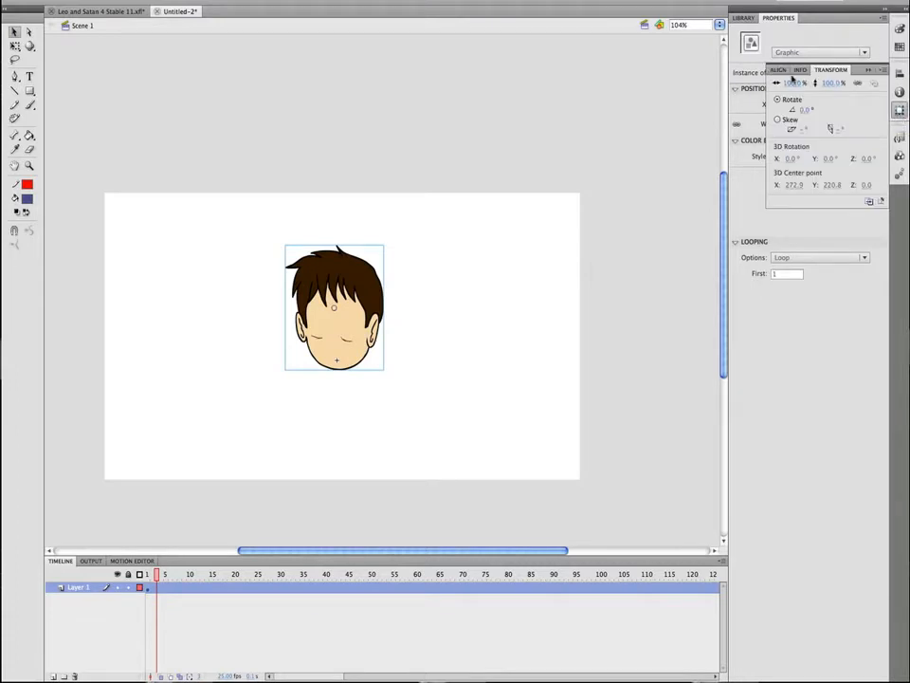
left_click(777, 71)
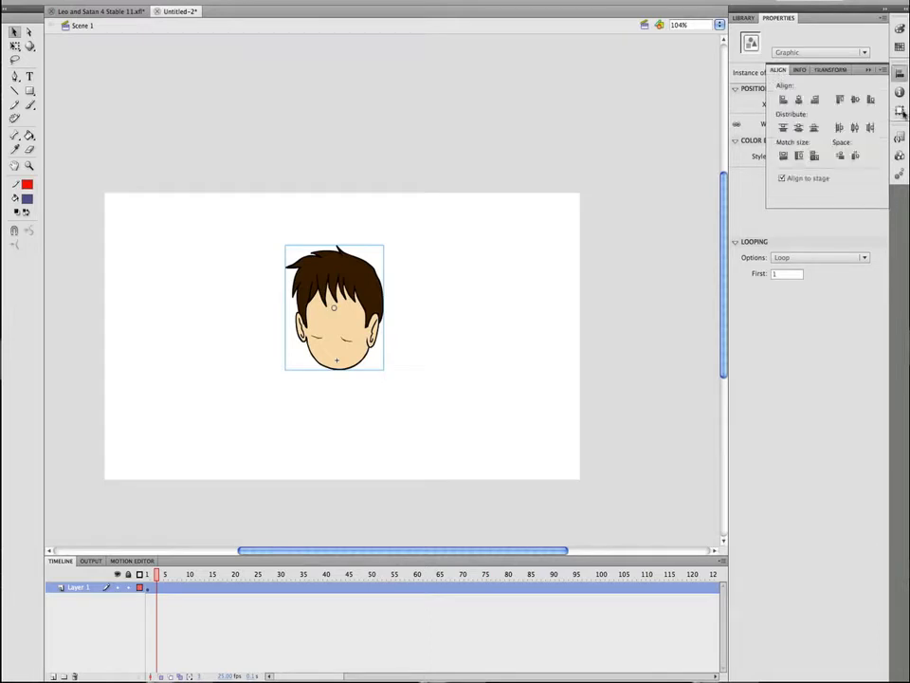
left_click(782, 179)
left_click(799, 127)
left_click(852, 128)
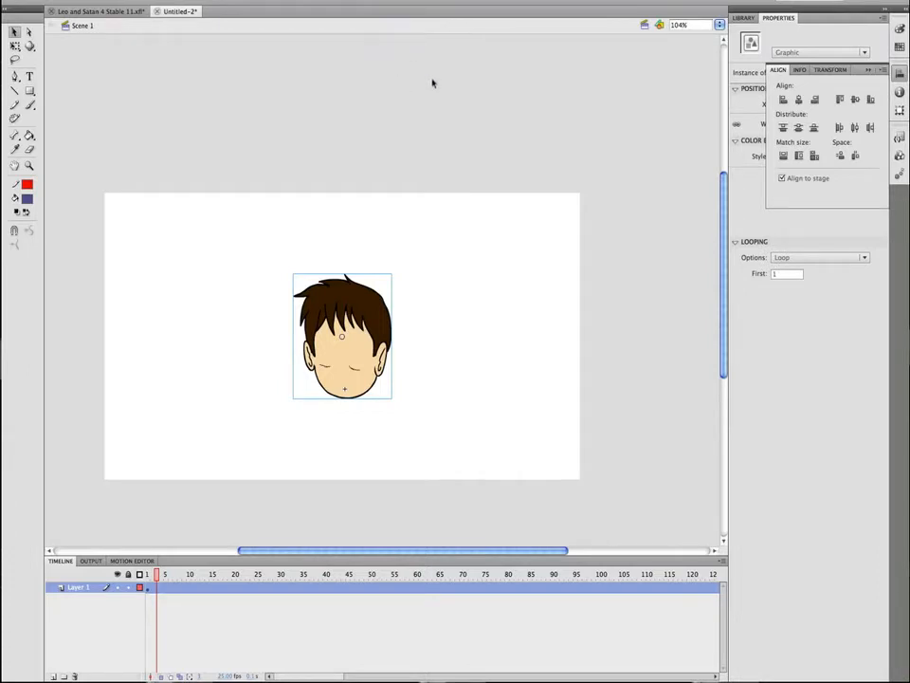
Add a new layer above the head's layer and place the sound Leo ROFFDAAFAFLG.aif on it
left_click(29, 165)
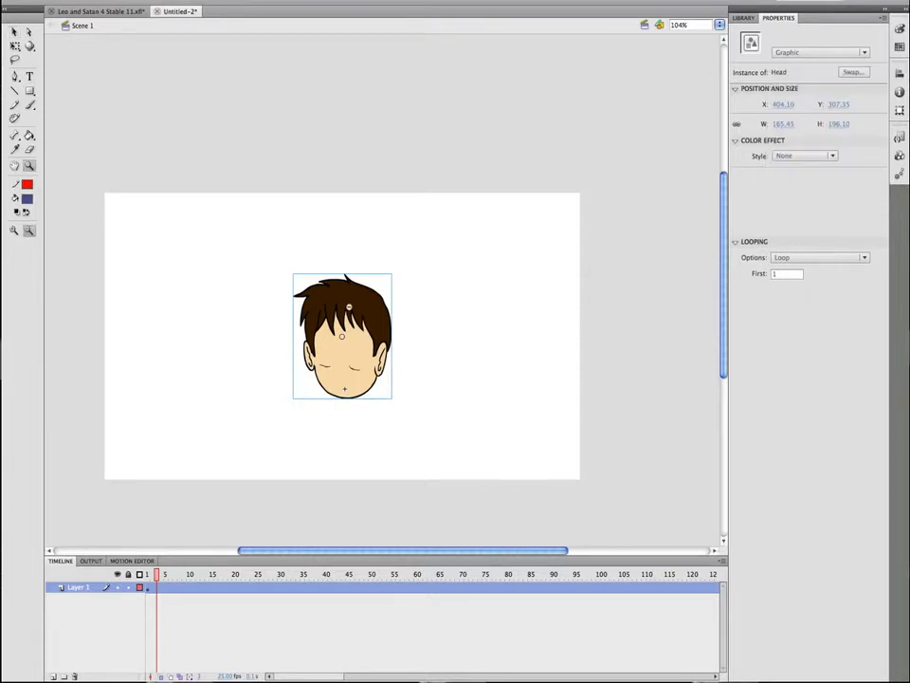
left_click_drag(254, 254, 431, 413)
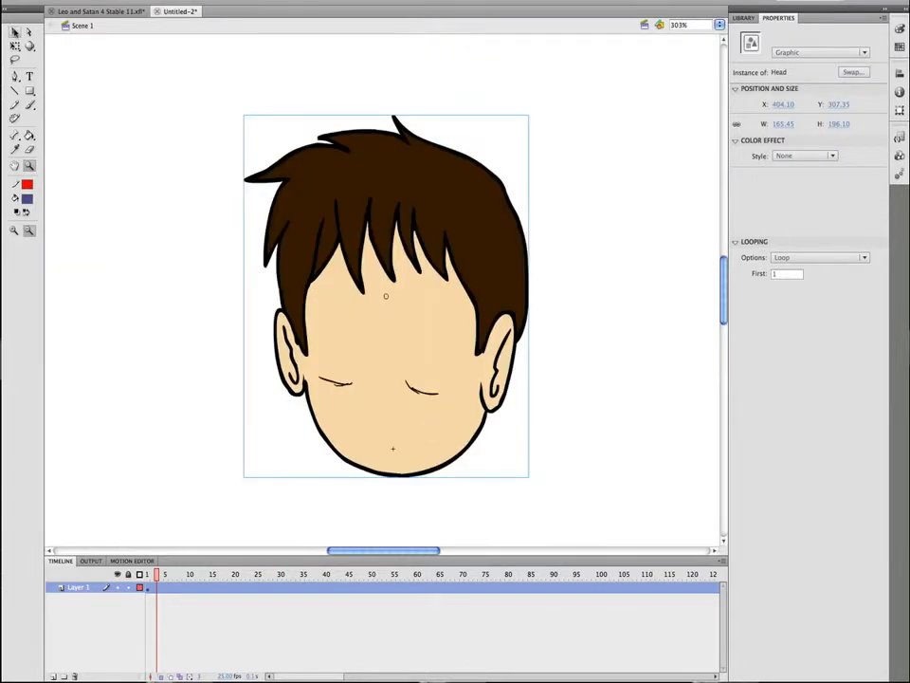
left_click(14, 31)
left_click(54, 675)
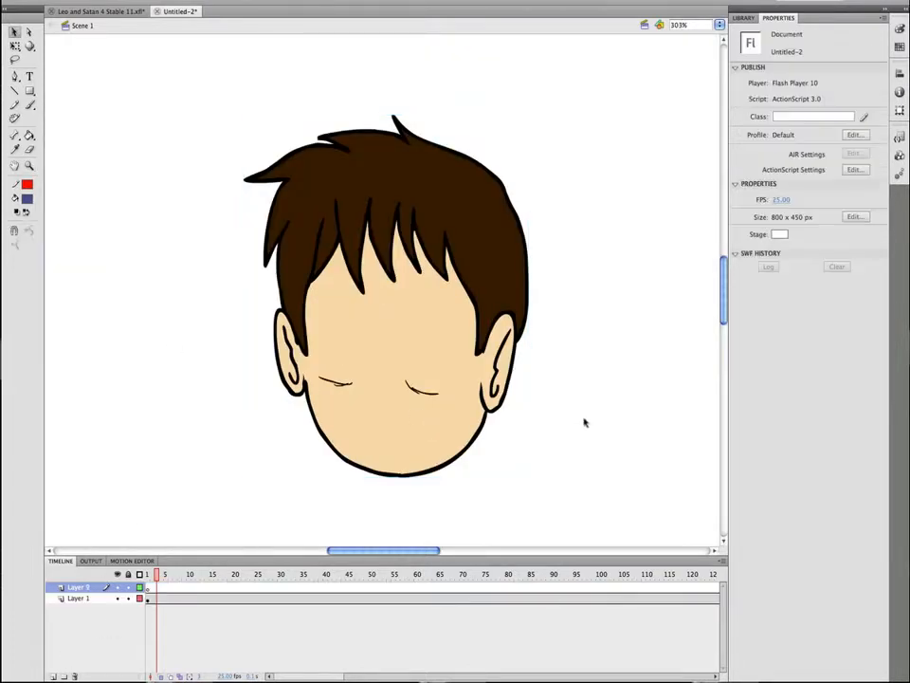
left_click(744, 18)
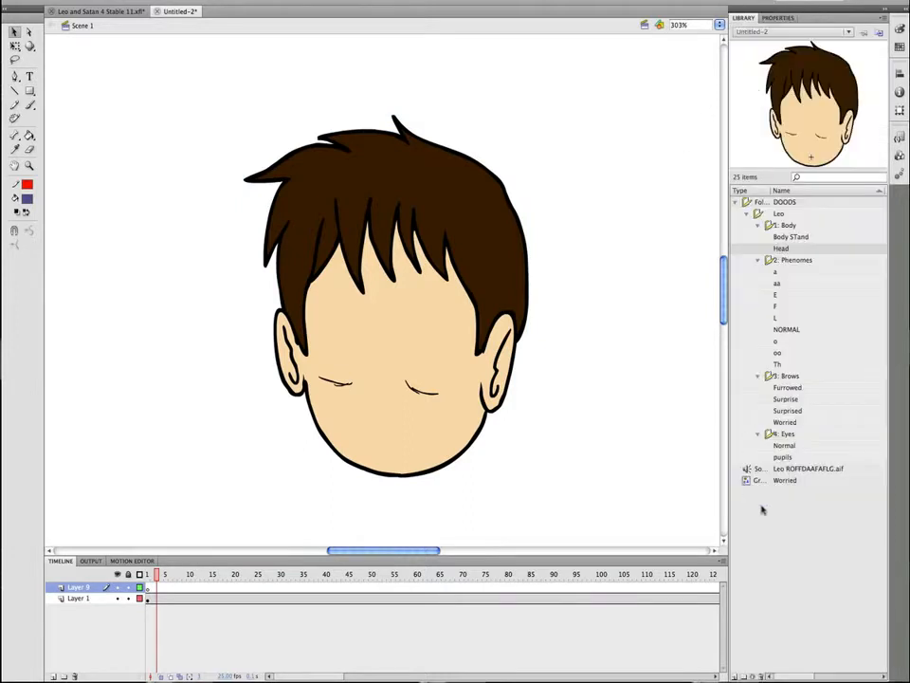
left_click(754, 468)
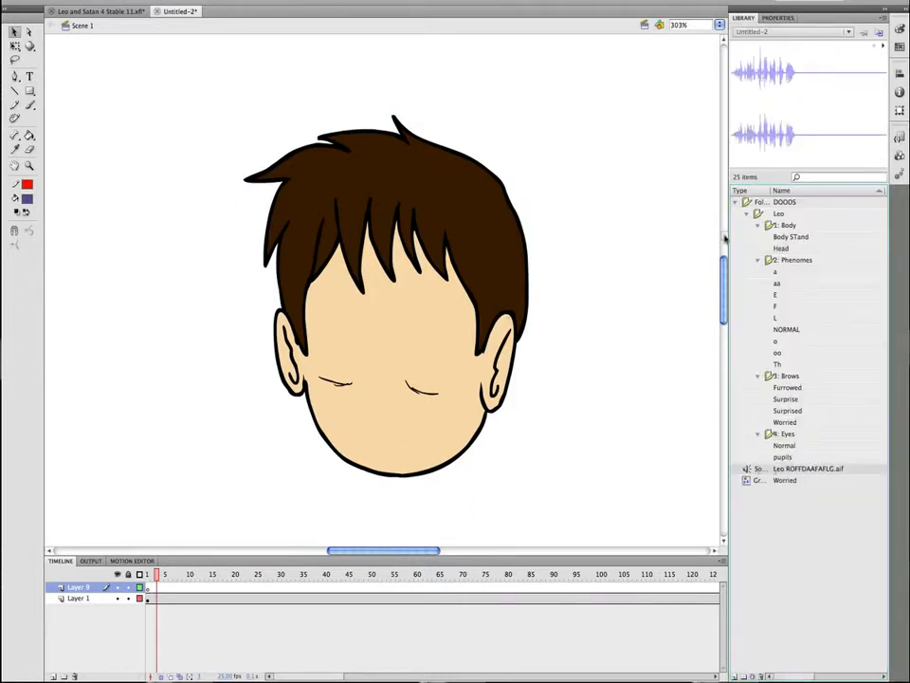
left_click_drag(328, 426, 294, 497)
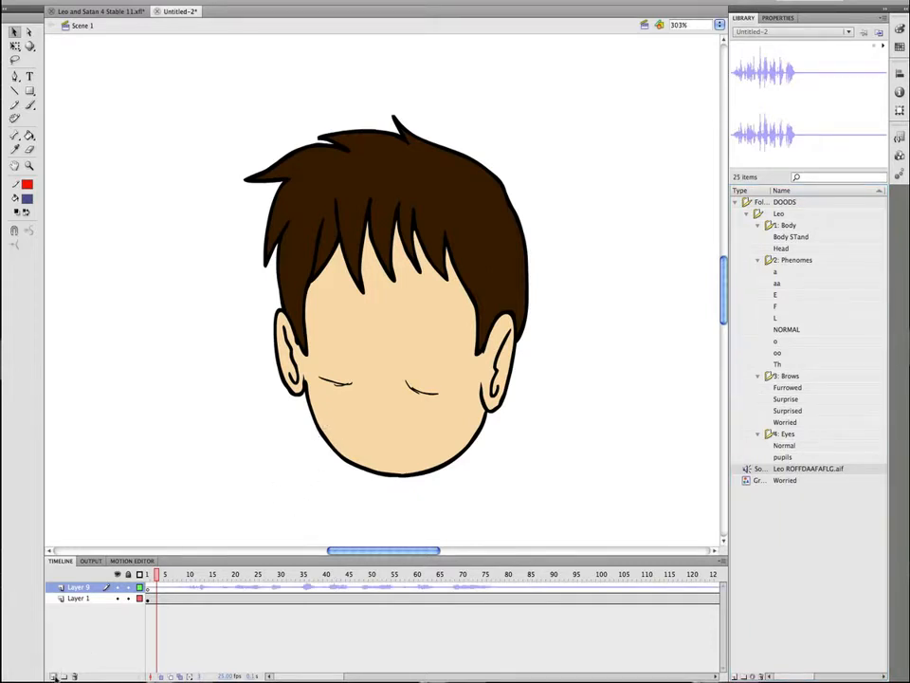
Place the NORMAL mouth symbol on the lower part of the face in frame 1 of Layer 1
left_click(325, 594)
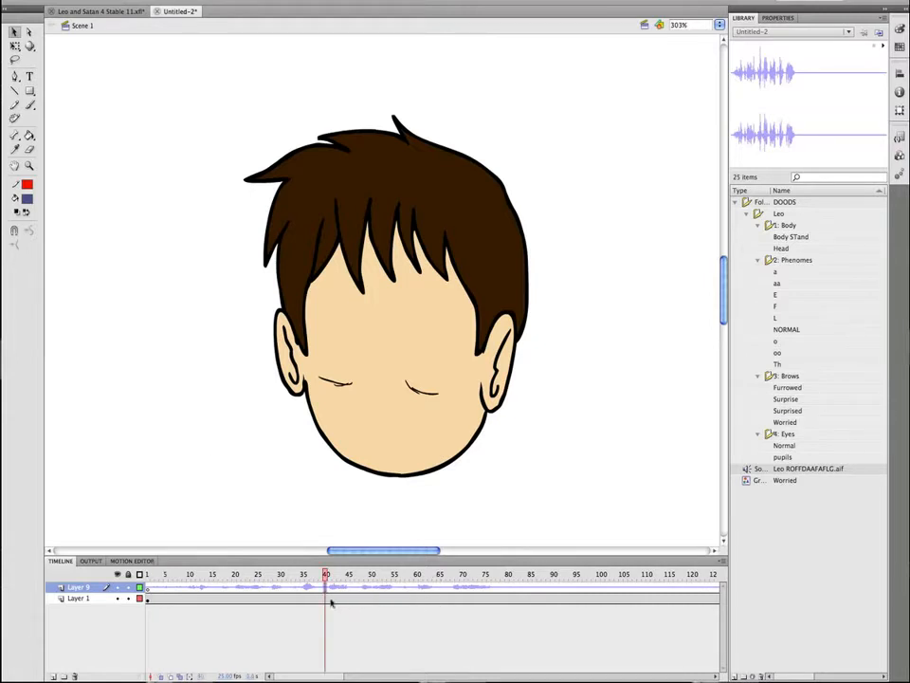
left_click(149, 599)
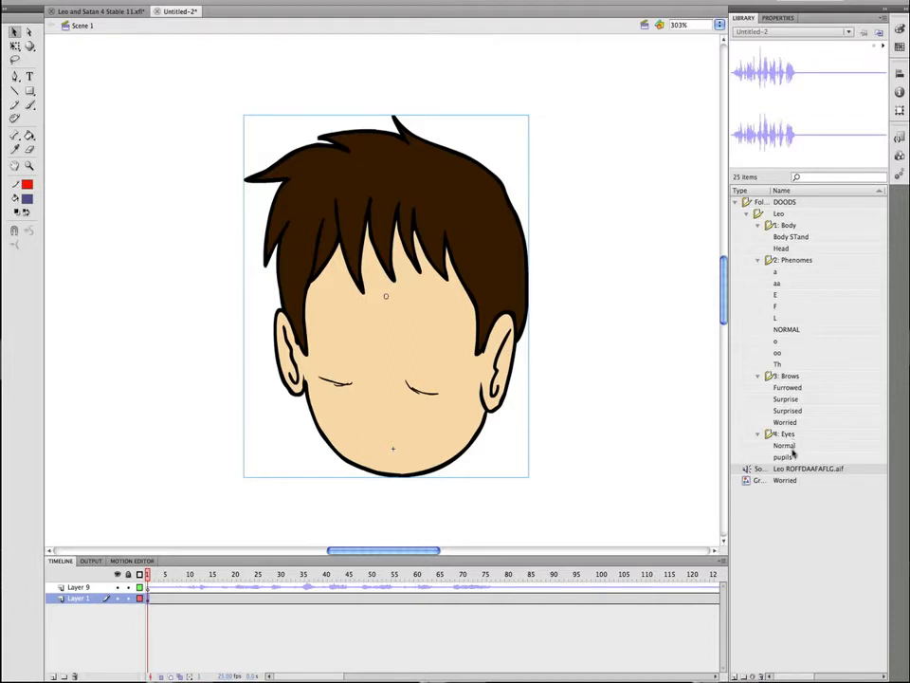
left_click(796, 237)
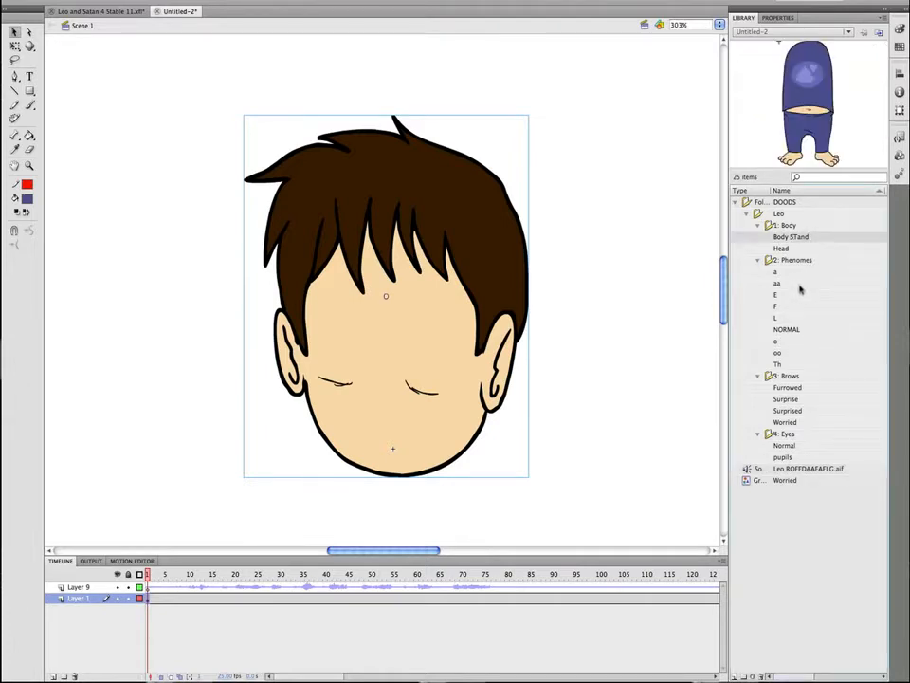
left_click(794, 284)
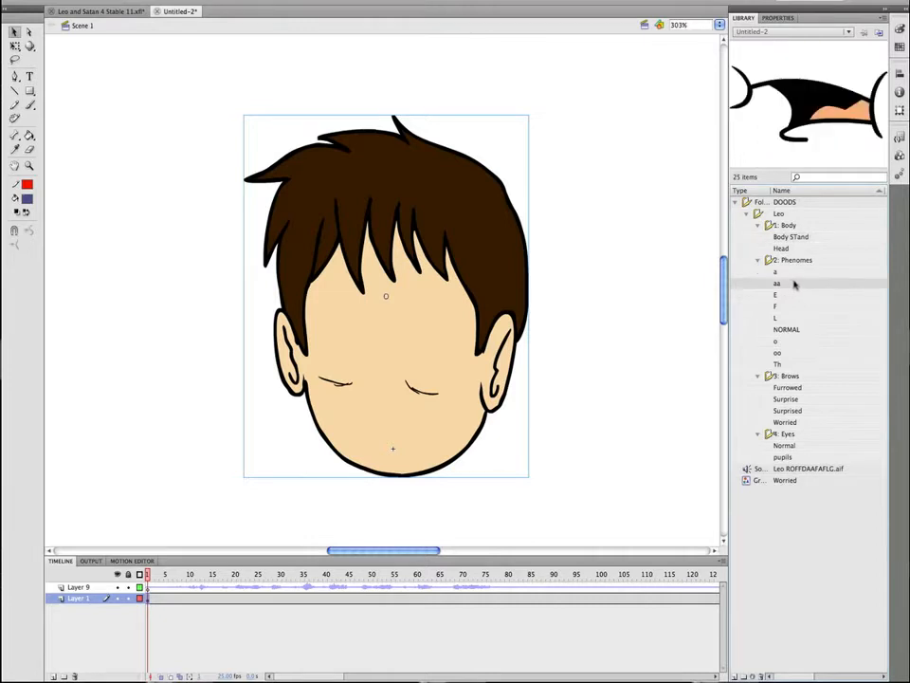
left_click(796, 329)
left_click_drag(798, 330, 388, 414)
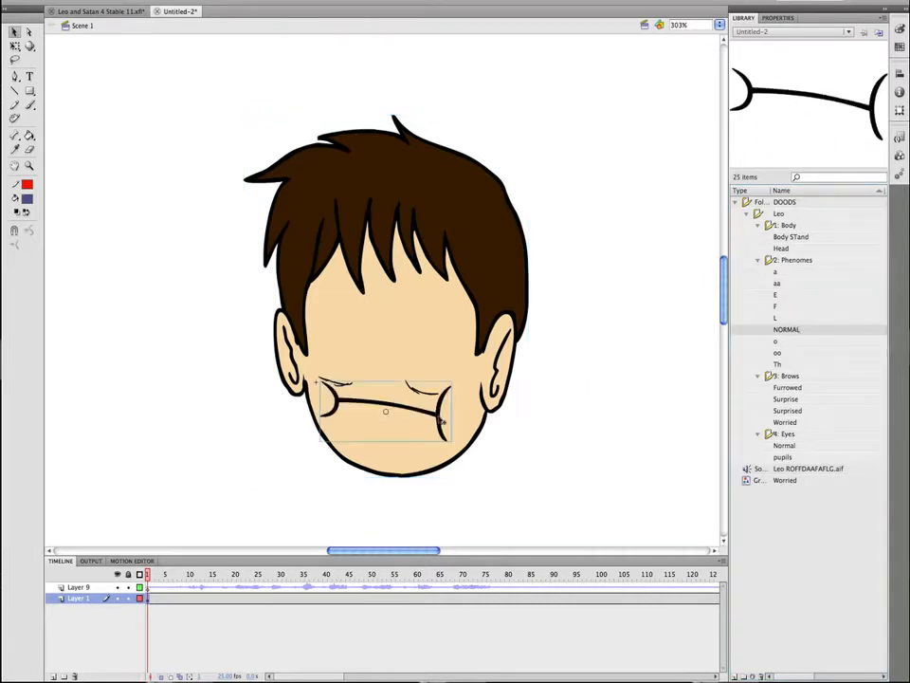
Place the Surprised brows symbol on the forehead just below the fringe
left_click(797, 399)
left_click(800, 410)
left_click_drag(800, 415, 463, 278)
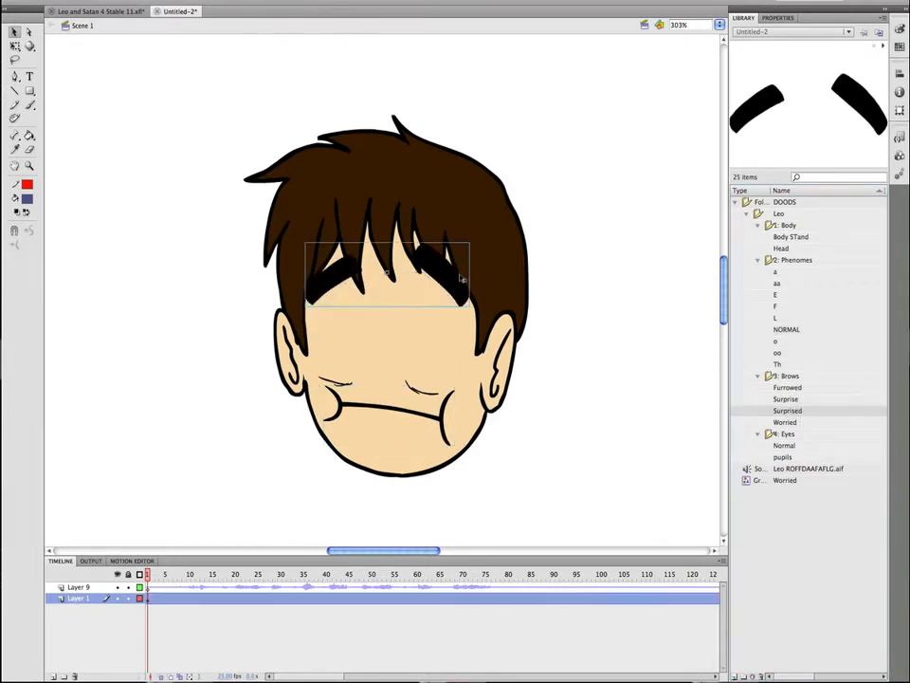
Place the Normal eyes symbol beneath the brows and the pupils symbol inside the eyes
left_click(796, 445)
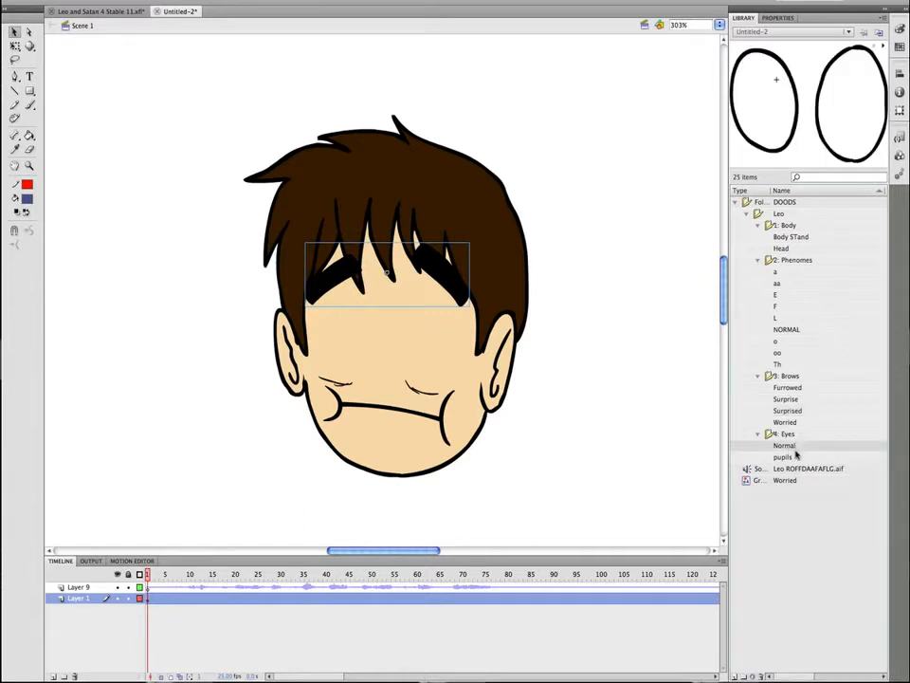
left_click_drag(780, 444, 426, 353)
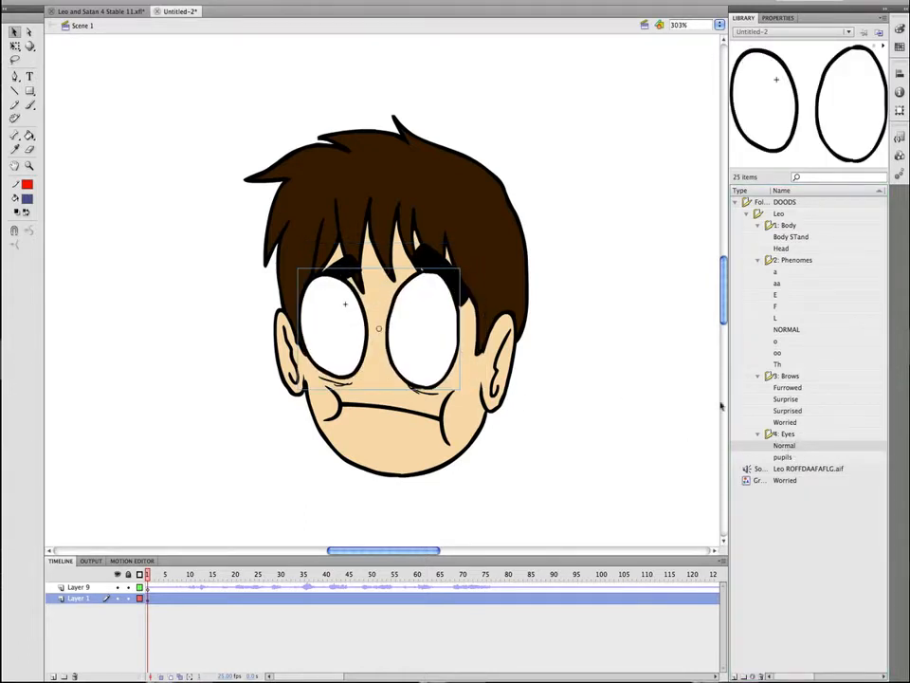
left_click(782, 457)
left_click_drag(782, 457, 453, 327)
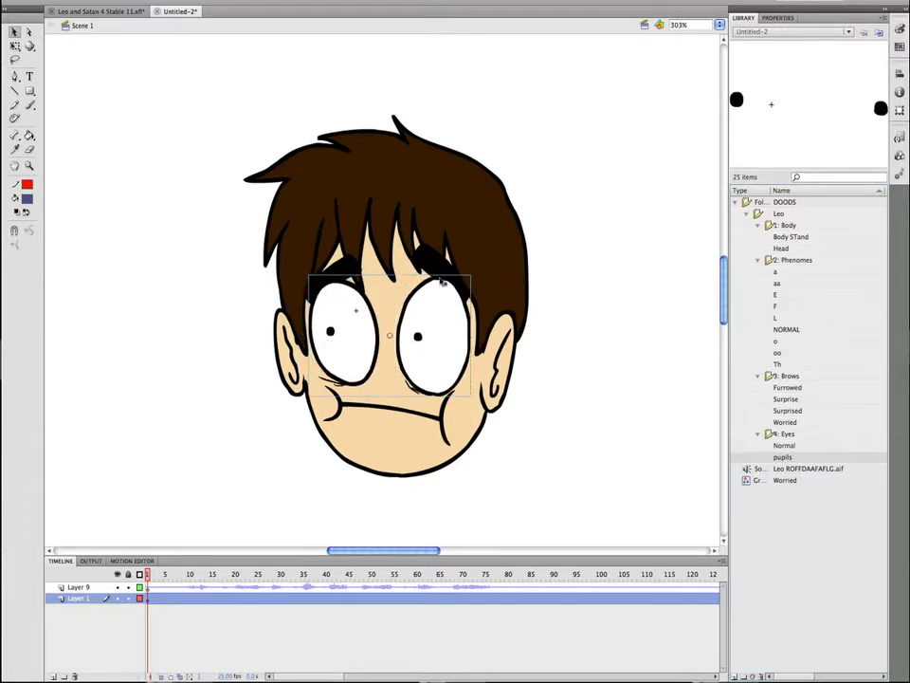
Nudge the brows slightly up, the pupils slightly right, and the mouth slightly up and to the right
left_click_drag(440, 269, 441, 261)
left_click_drag(420, 336, 427, 336)
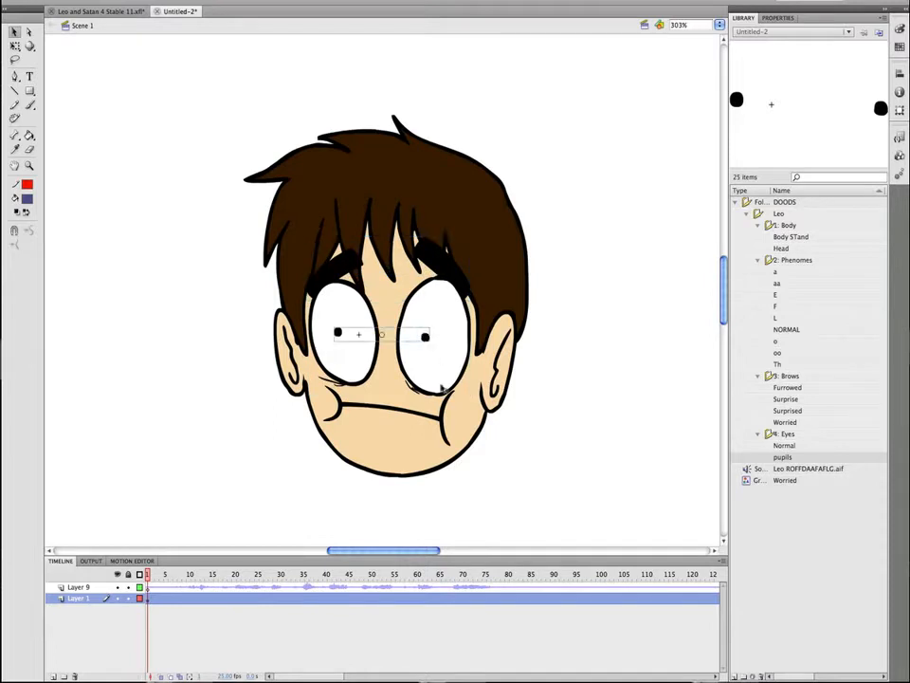
left_click_drag(445, 415, 452, 408)
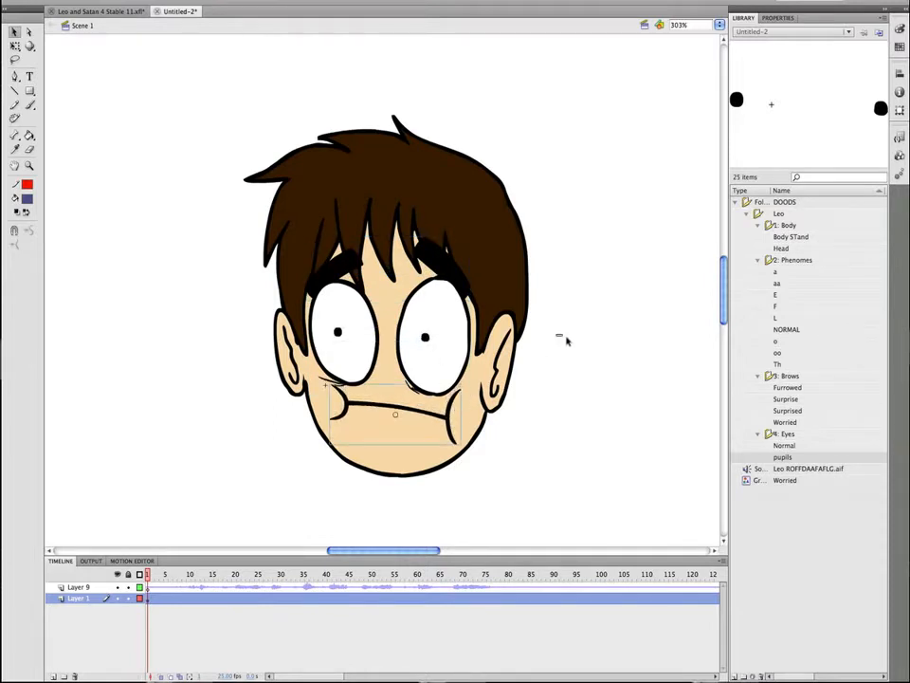
left_click(592, 325)
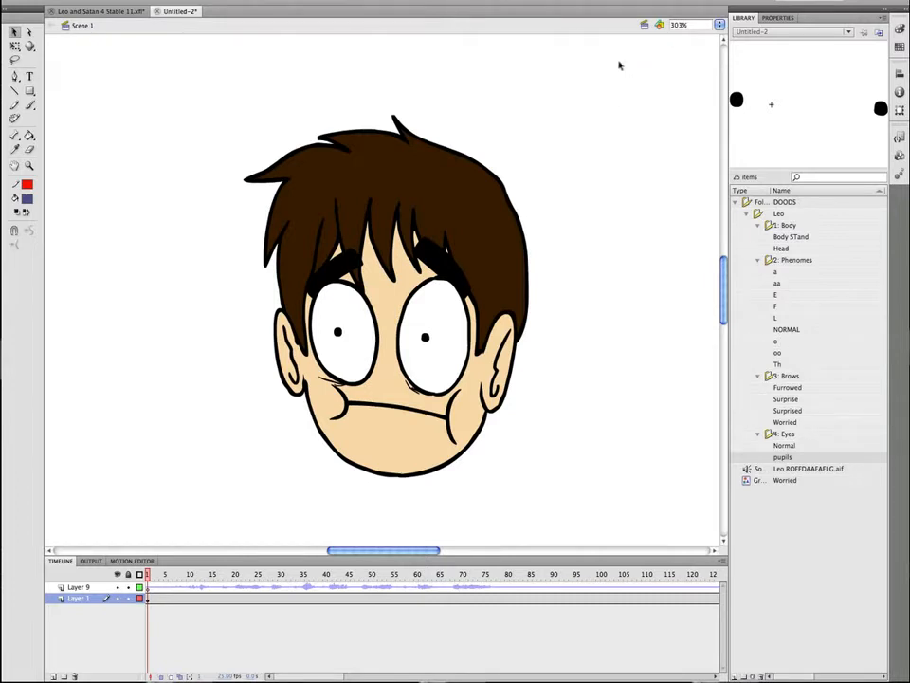
Select the head and all its facial features and distribute them to separate layers
left_click_drag(620, 59, 167, 550)
right_click(403, 274)
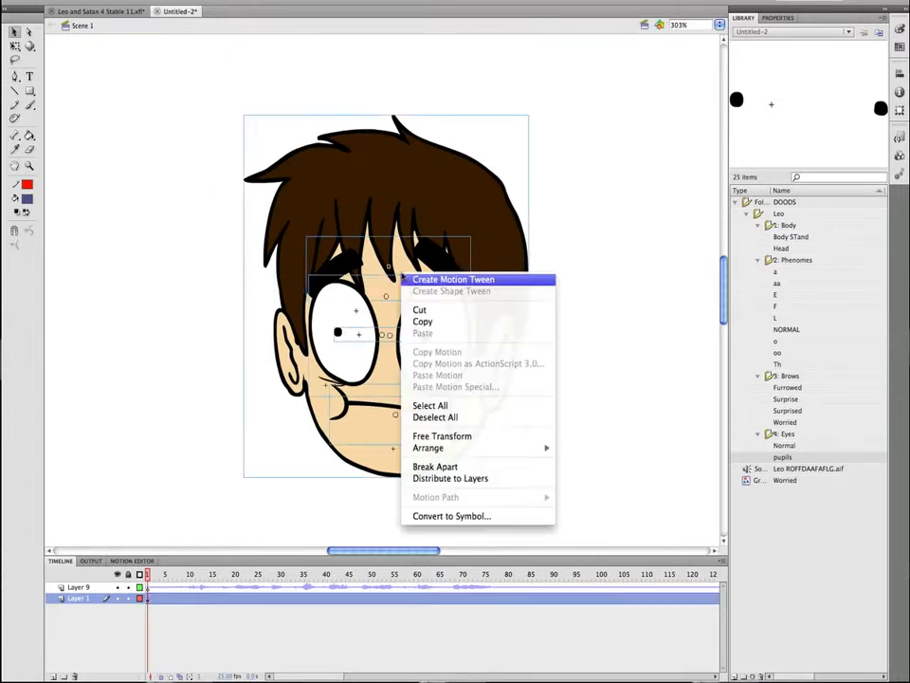
left_click(501, 480)
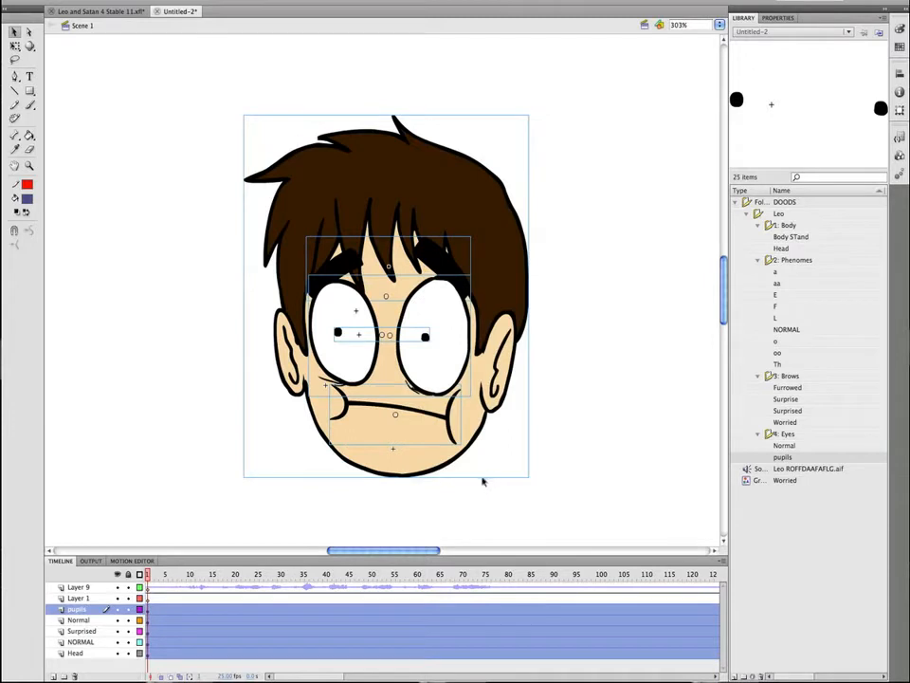
left_click(281, 598)
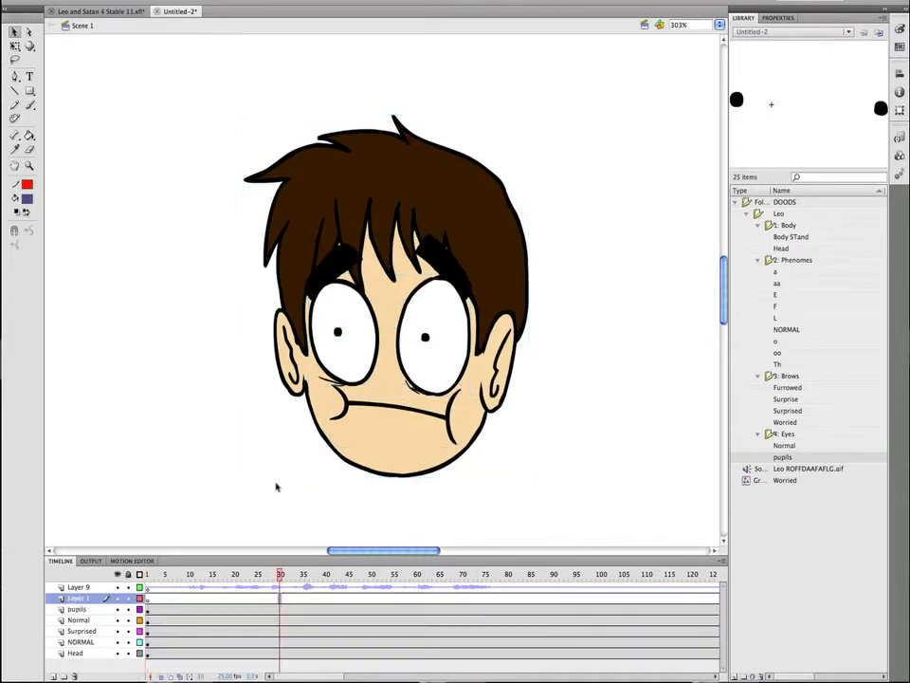
Delete the empty Layer 1 and play the voice track from the first frame
left_click(73, 676)
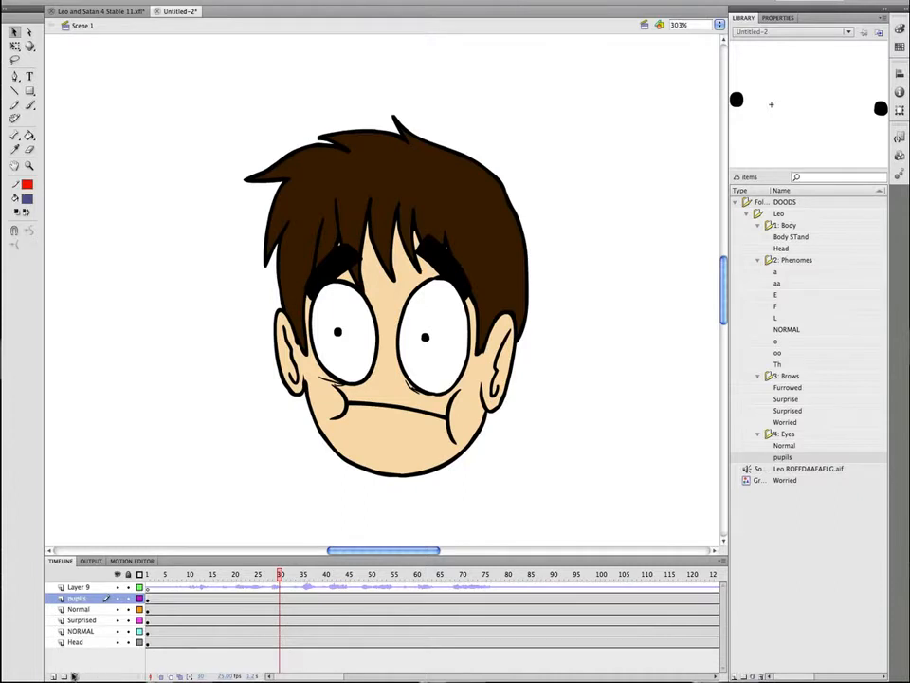
left_click_drag(184, 577, 63, 590)
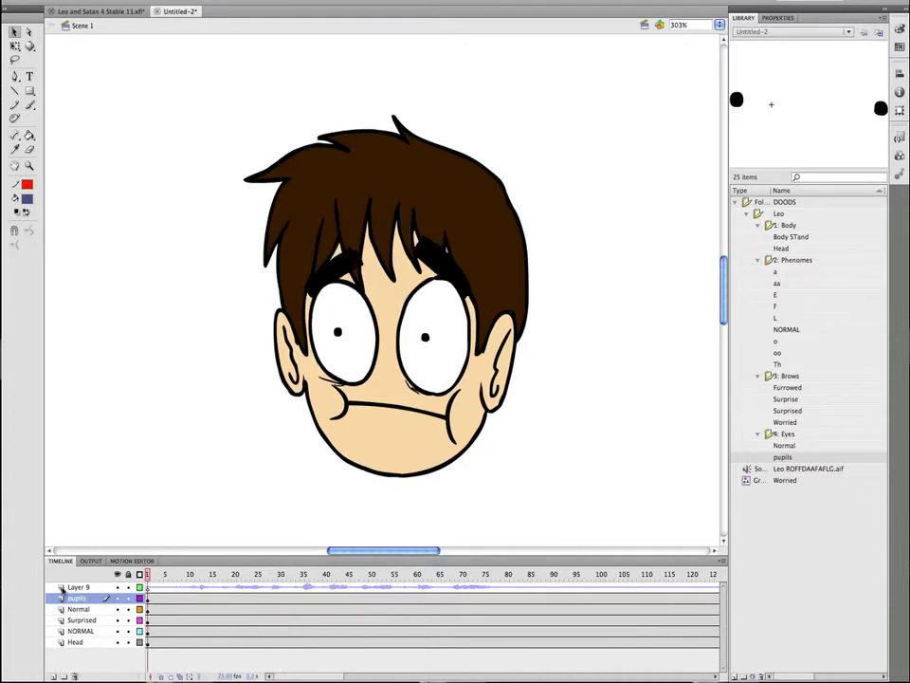
key("Return")
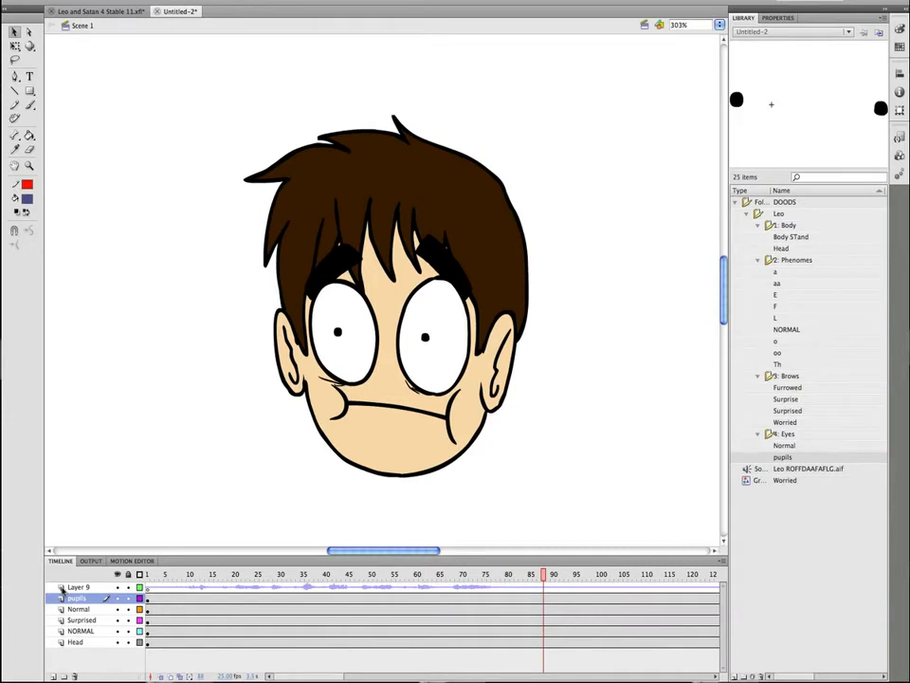
Insert a blank keyframe at frame 3 of the NORMAL mouth layer
left_click(163, 598)
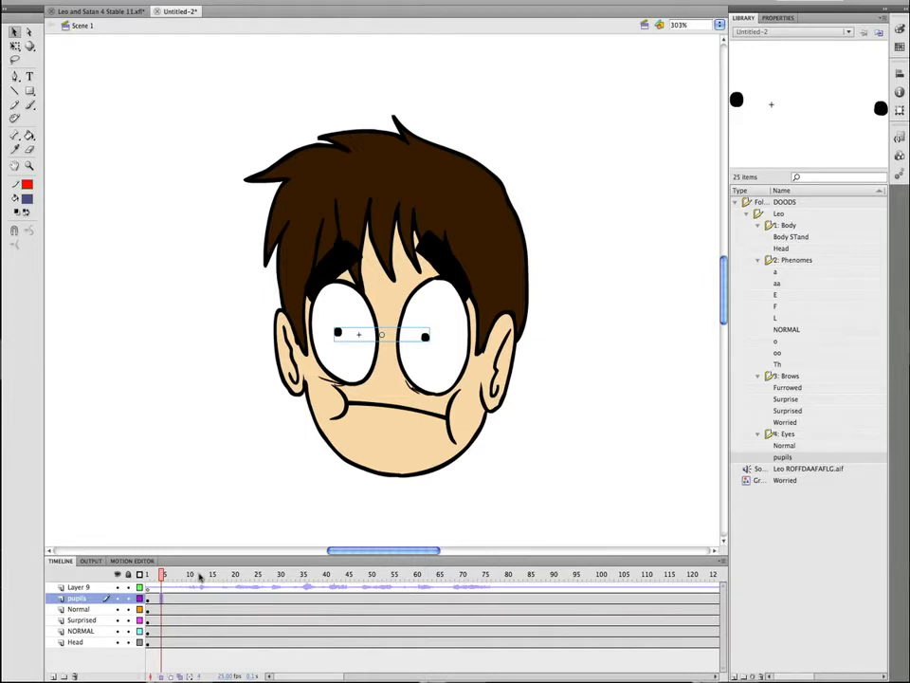
left_click(157, 609)
left_click(437, 416)
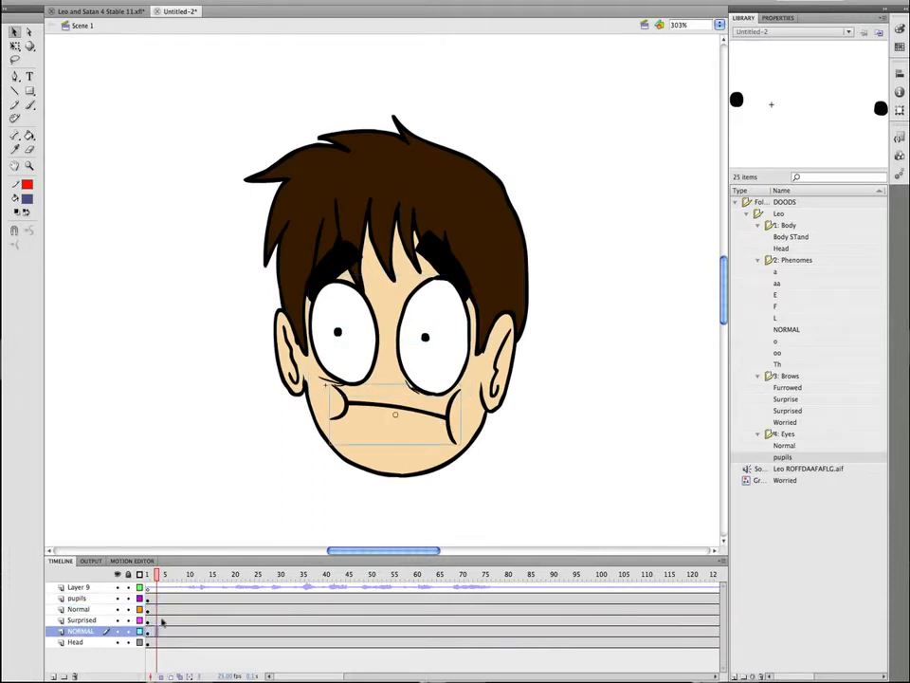
key("Delete")
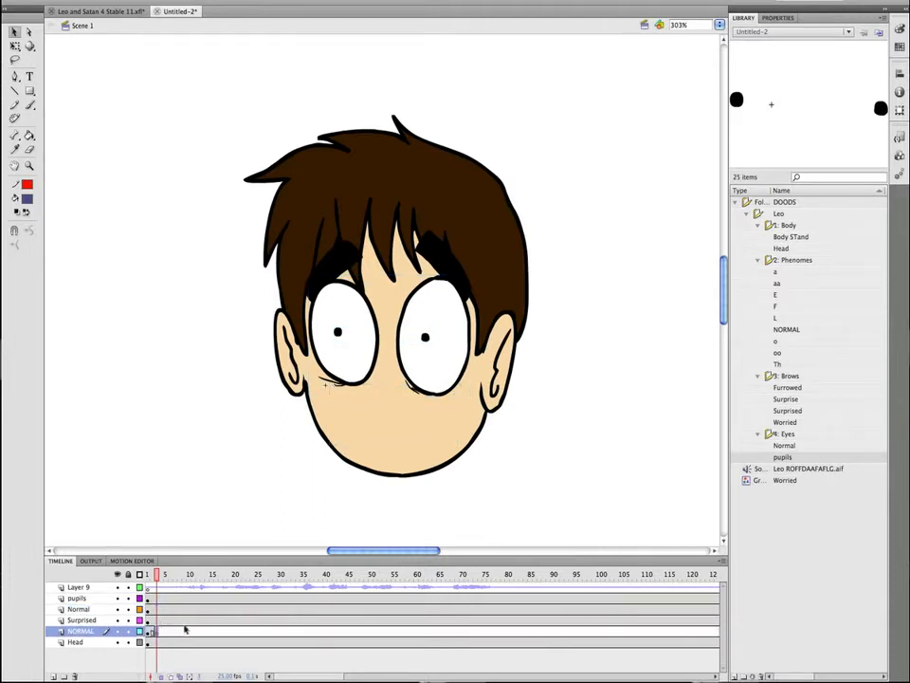
left_click(167, 630)
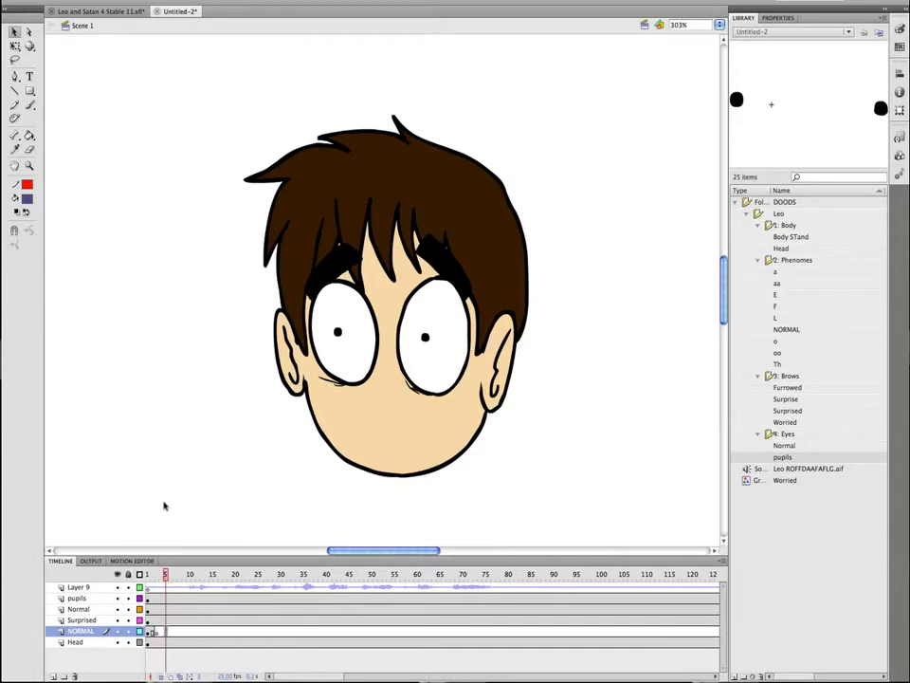
left_click(149, 630)
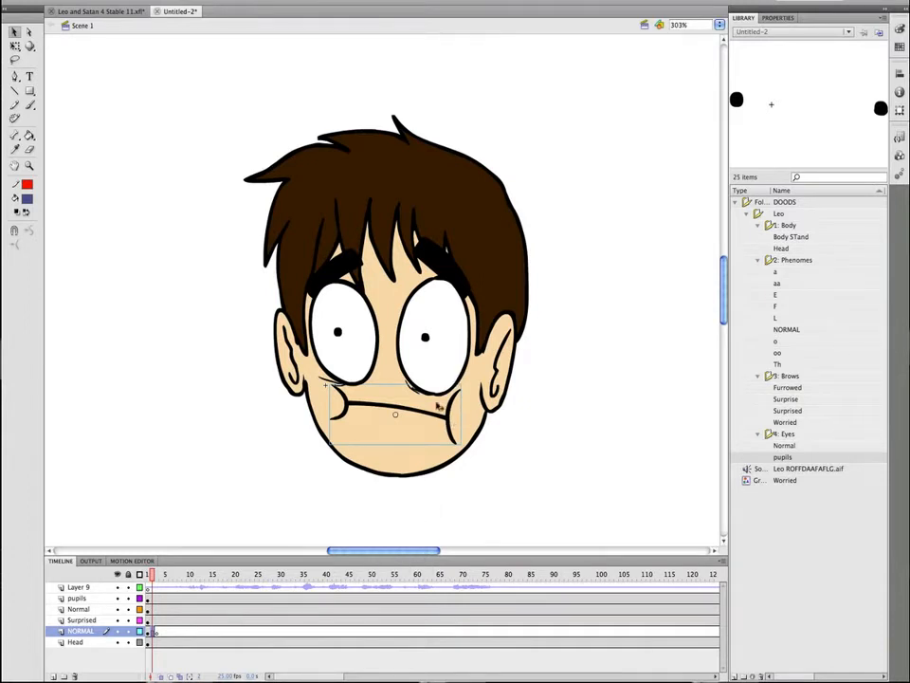
left_click(158, 633)
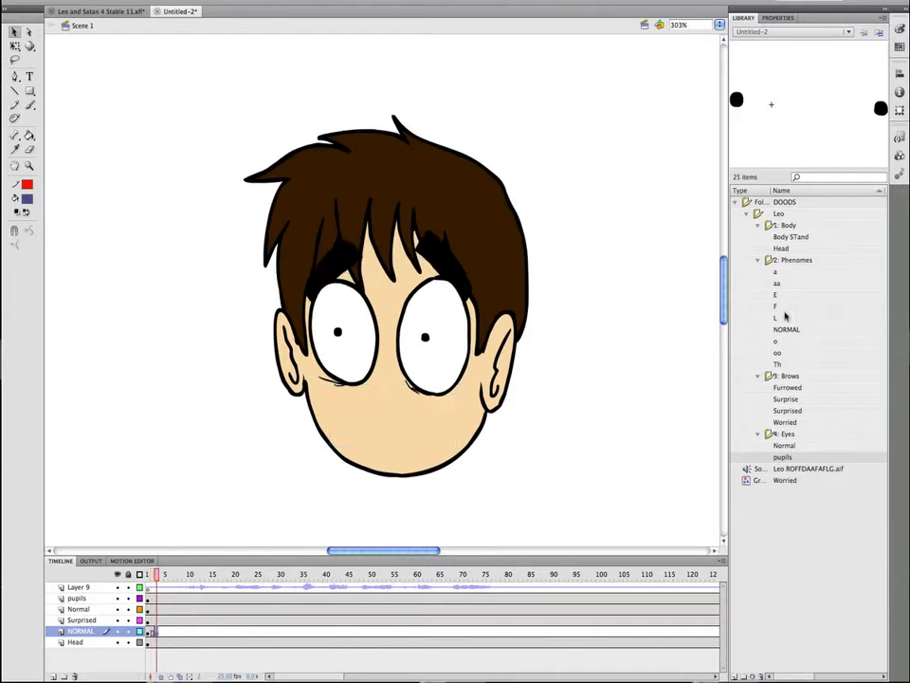
Place the E mouth symbol at frame 3 and align it over the previous mouth with onion skinning on
left_click_drag(786, 295, 388, 428)
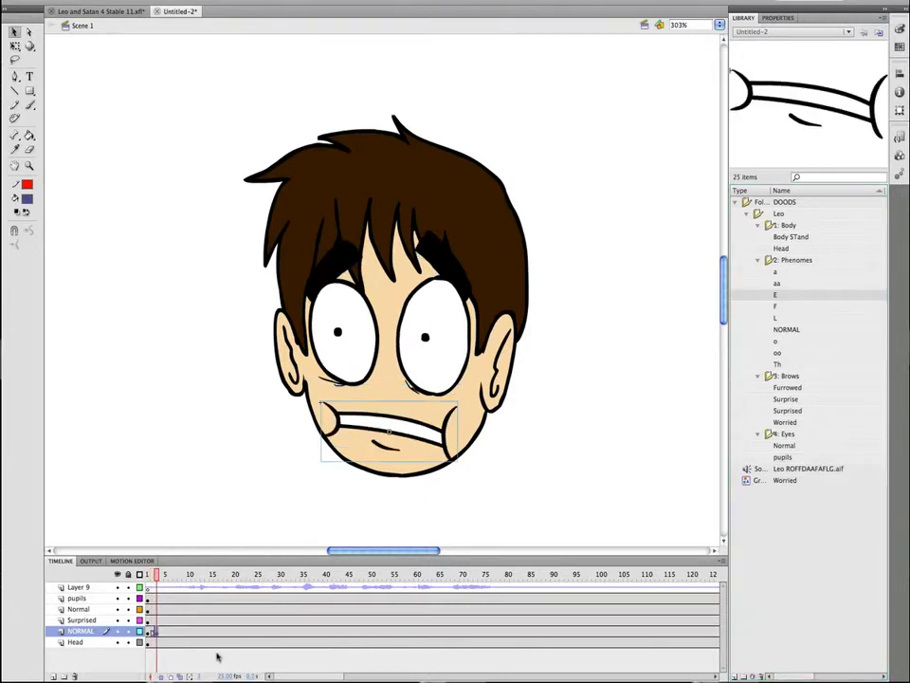
left_click(159, 676)
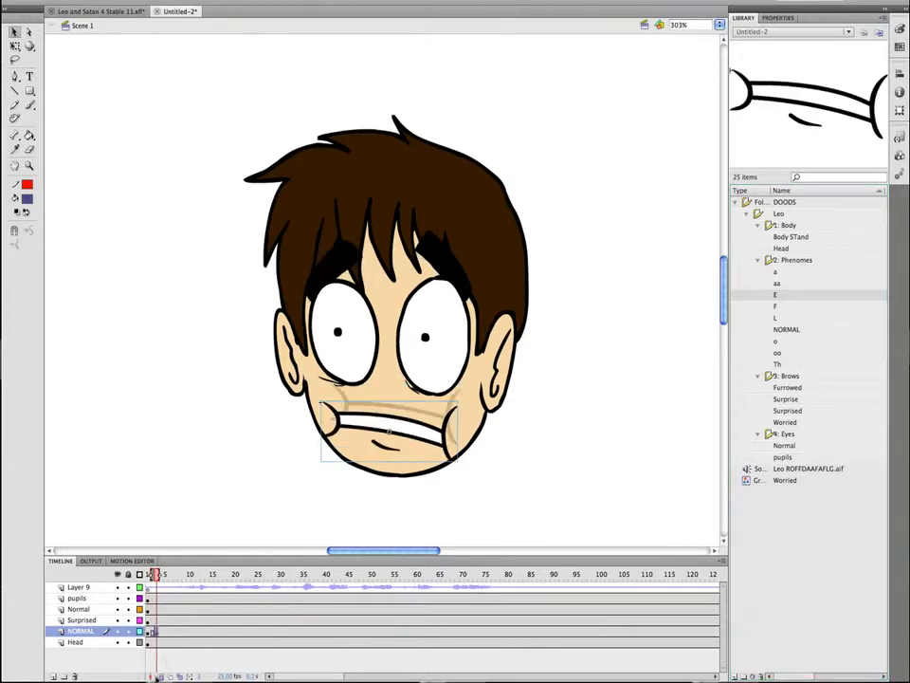
left_click_drag(406, 428, 435, 417)
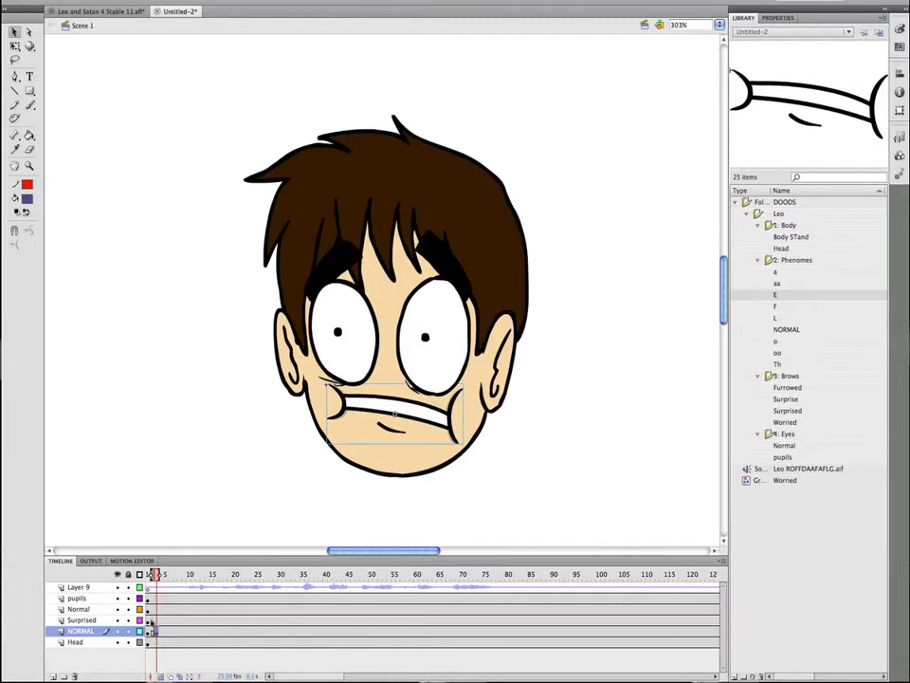
Play the start of the animation to check the E mouth against the voice, and return to frame 1
left_click(152, 621)
key("Return")
key("Return")
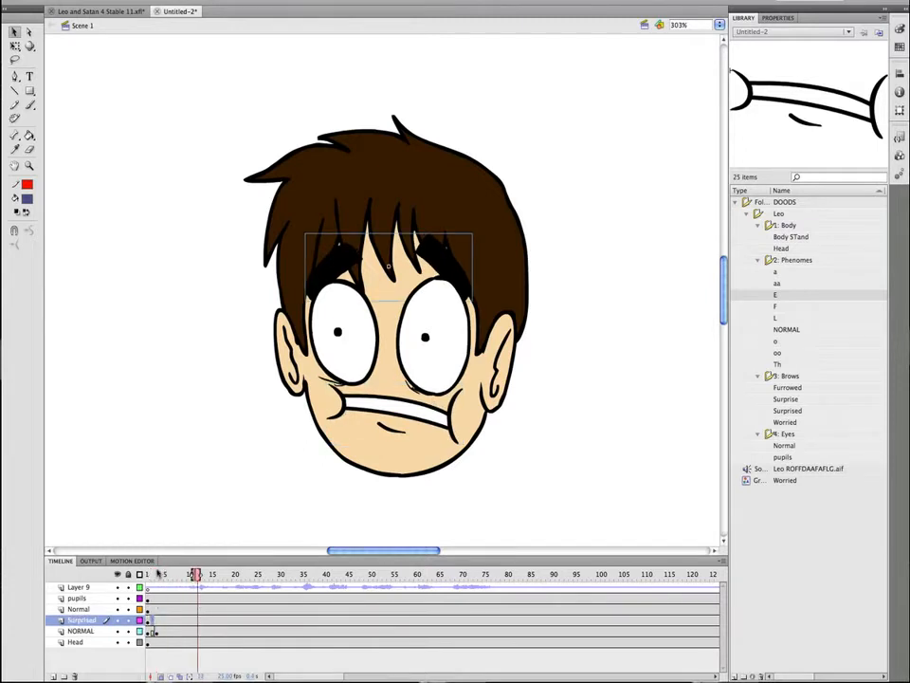
left_click_drag(157, 573, 111, 557)
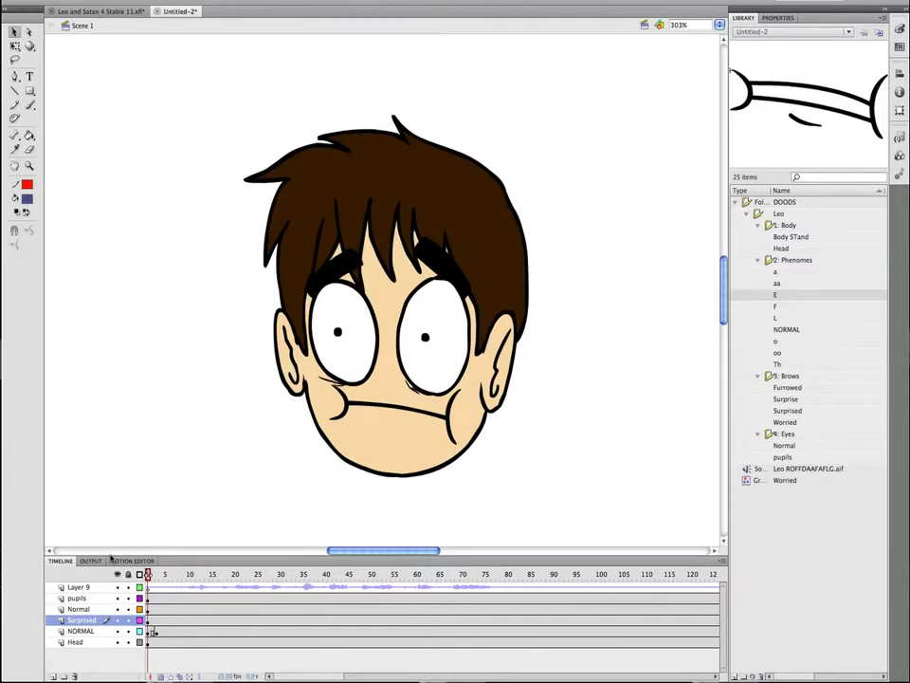
Insert a blank keyframe at frame 5 of the mouth layer and place the a mouth symbol over the previous mouth
left_click(165, 631)
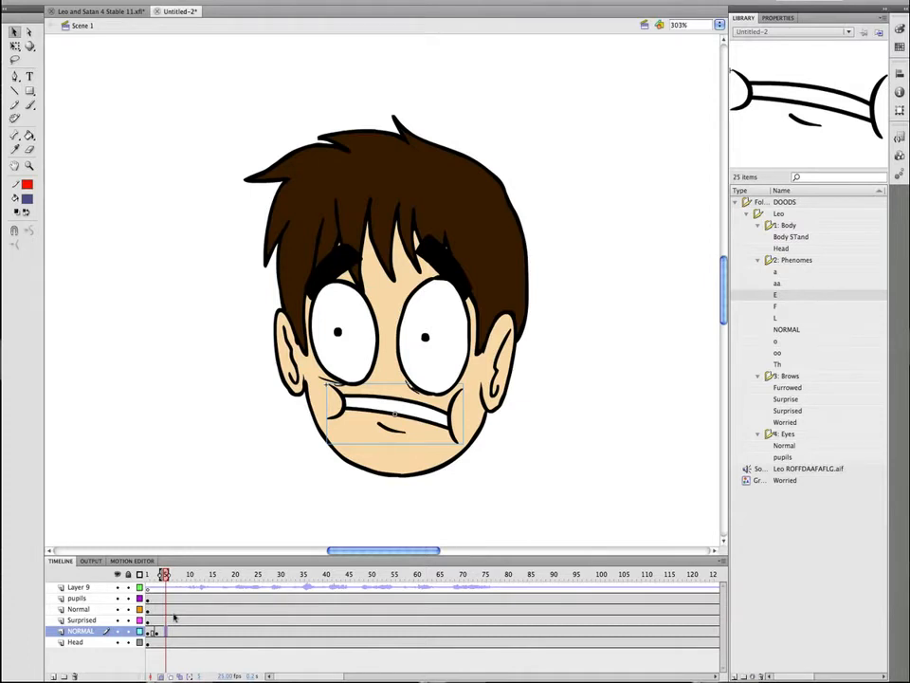
left_click(787, 271)
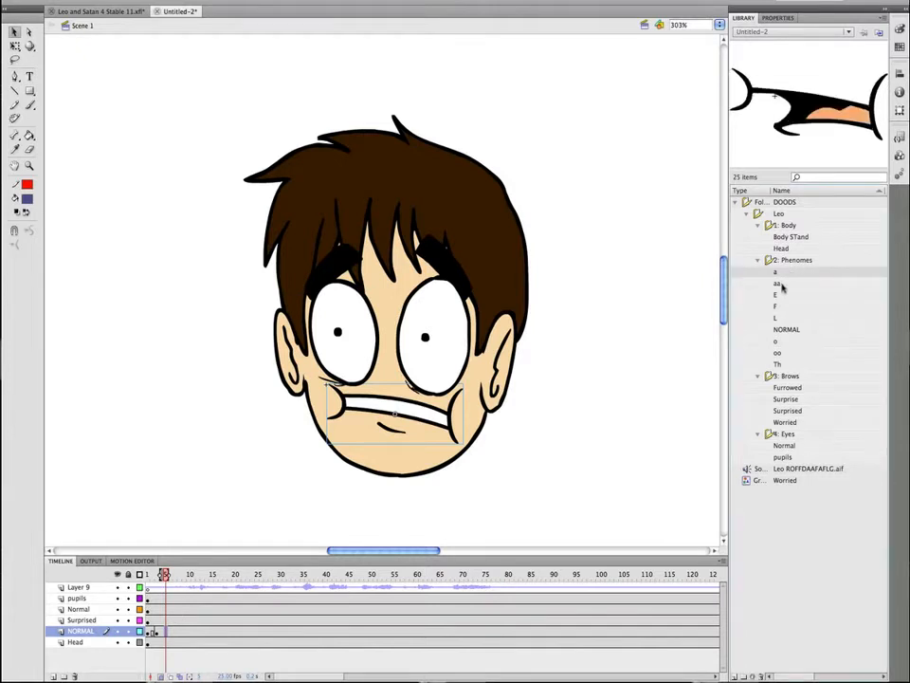
left_click(783, 281)
left_click(801, 274)
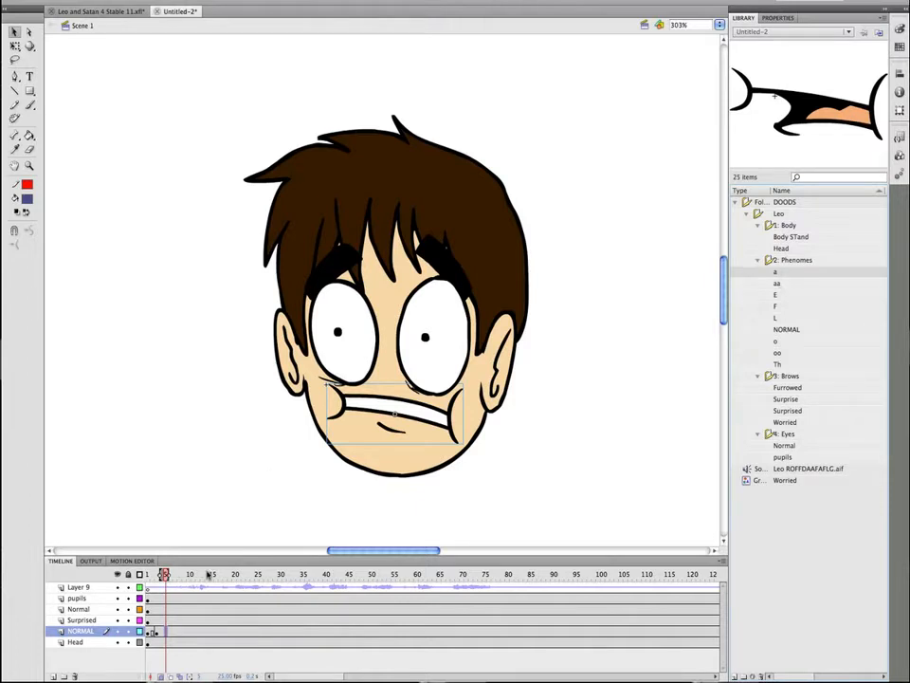
key("F7")
left_click_drag(783, 272, 428, 423)
Insert a blank keyframe at frame 6 of the mouth layer and place the aa mouth symbol over the previous mouth
key("F7")
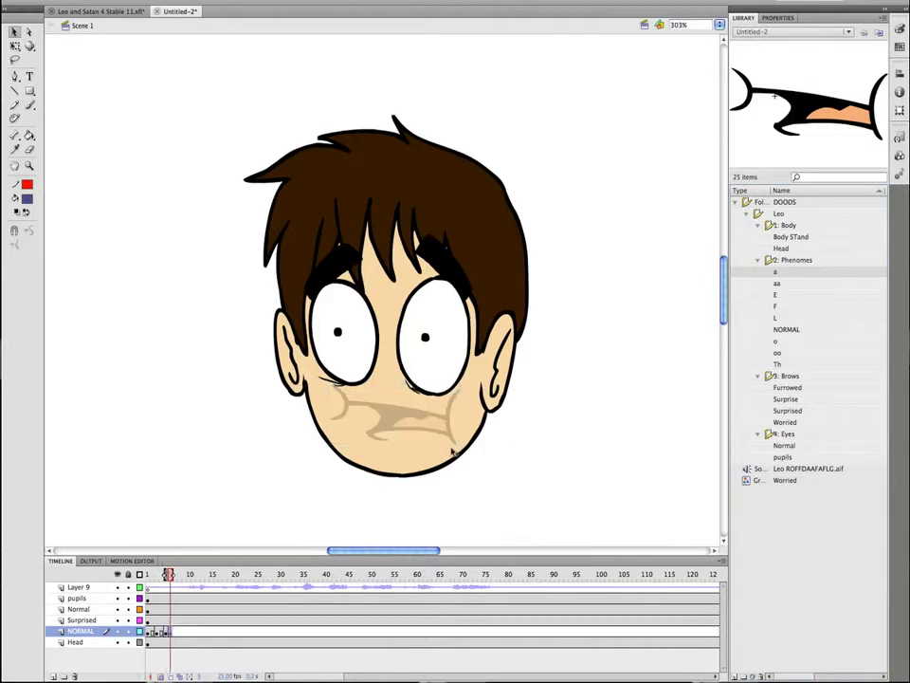
left_click(782, 282)
left_click_drag(783, 283, 429, 419)
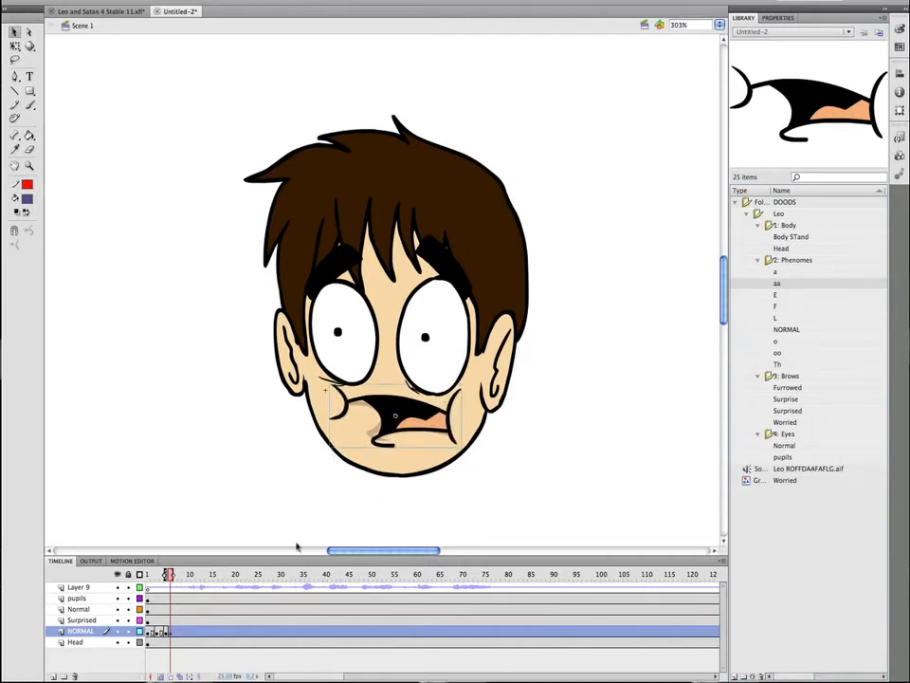
Play the lip sync from the first frame to check the timing of the a and aa mouths
left_click_drag(190, 575, 92, 601)
key("Return")
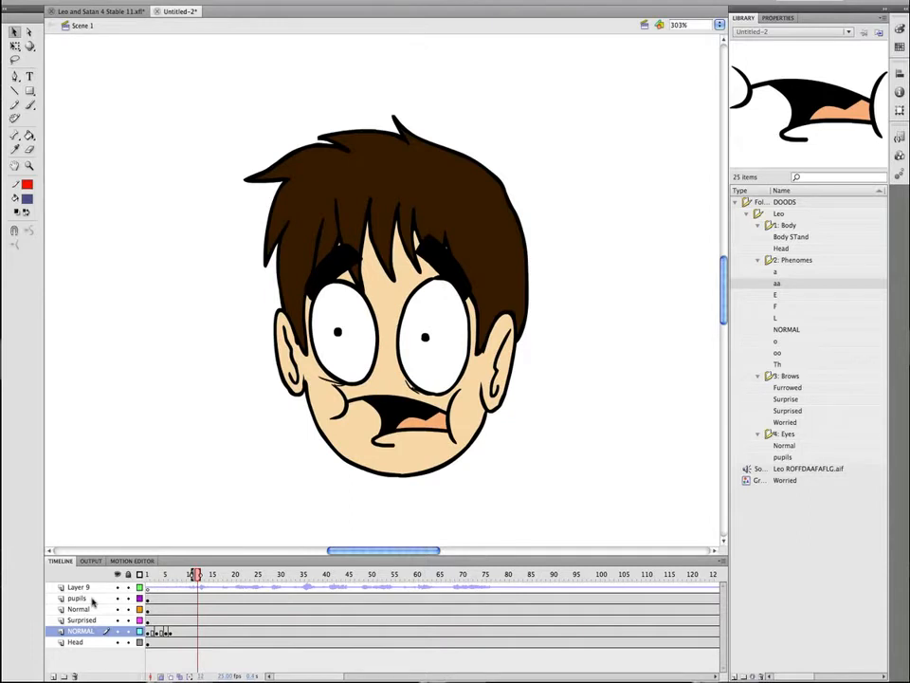
left_click(170, 631)
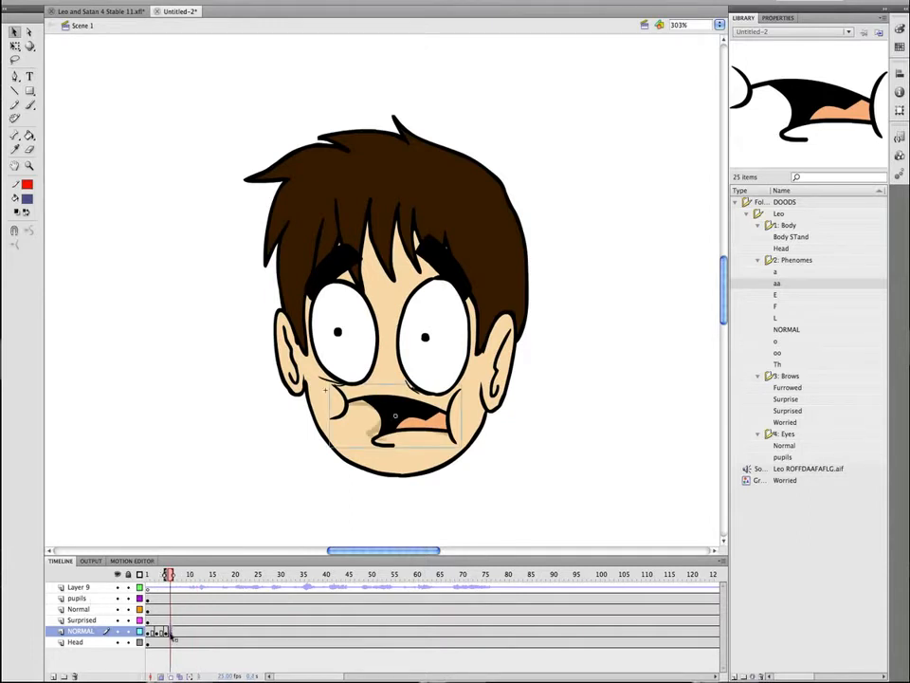
left_click(148, 632)
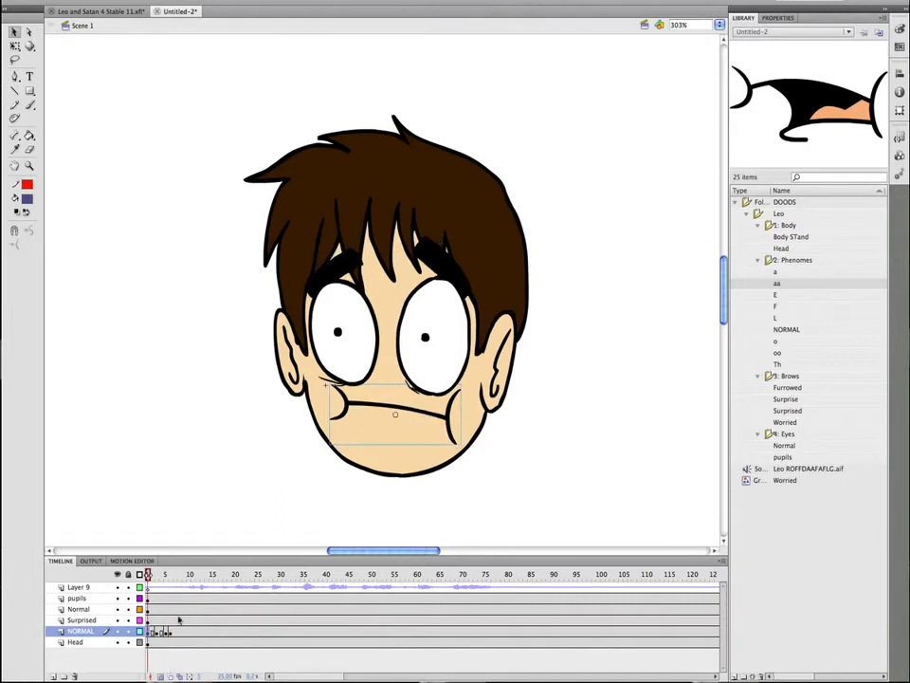
key("Return")
Move the aa mouth keyframe to frame 7 and replay the lip sync from the start
left_click(171, 632)
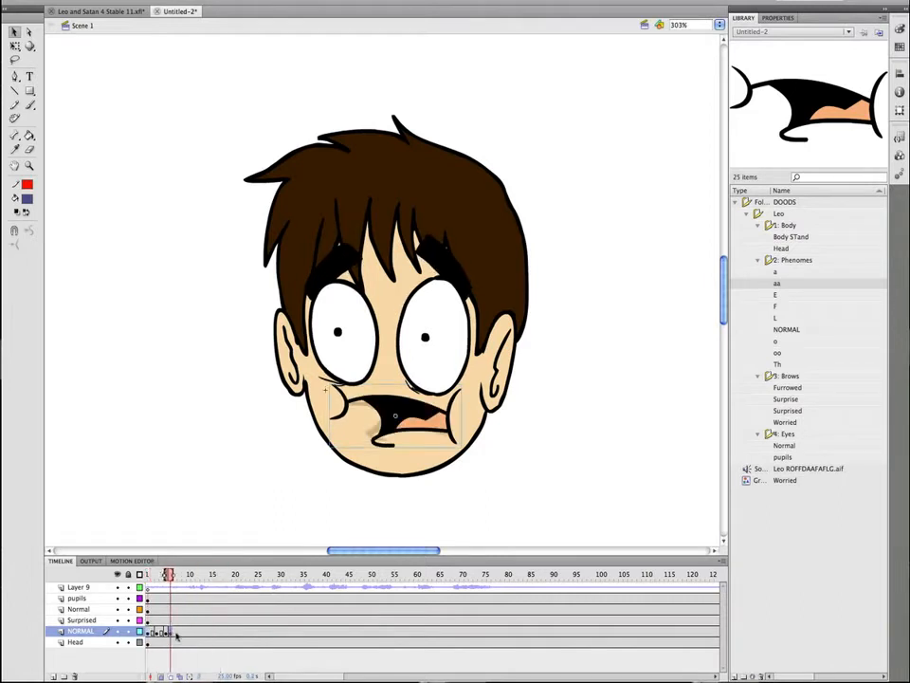
left_click(147, 620)
key("Return")
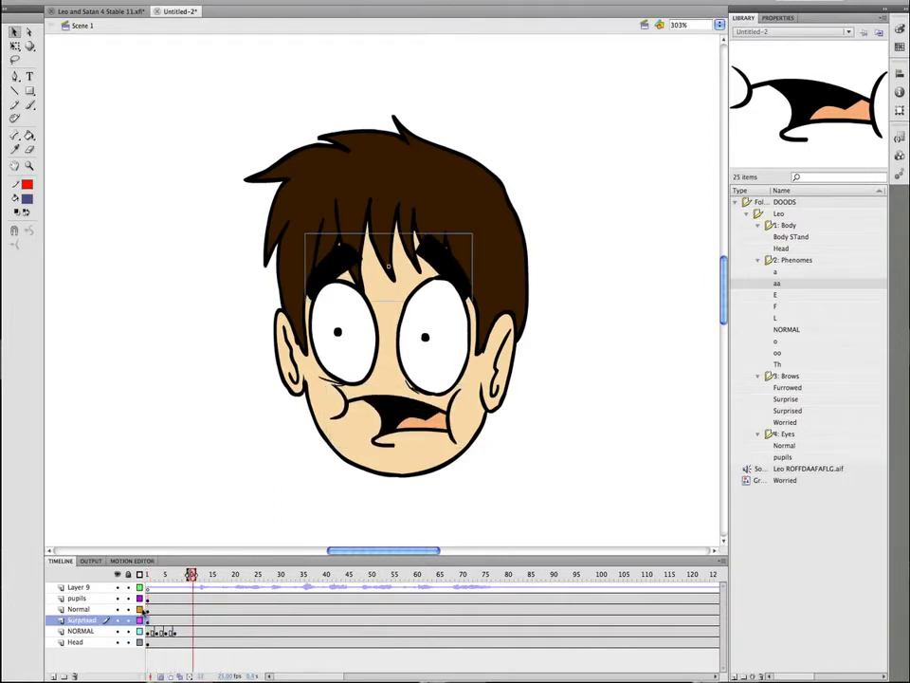
Fill frame 7 of the mouth layer with a copy of the E mouth from frame 4 and replay the animation
left_click(173, 632)
mouse_move(201, 675)
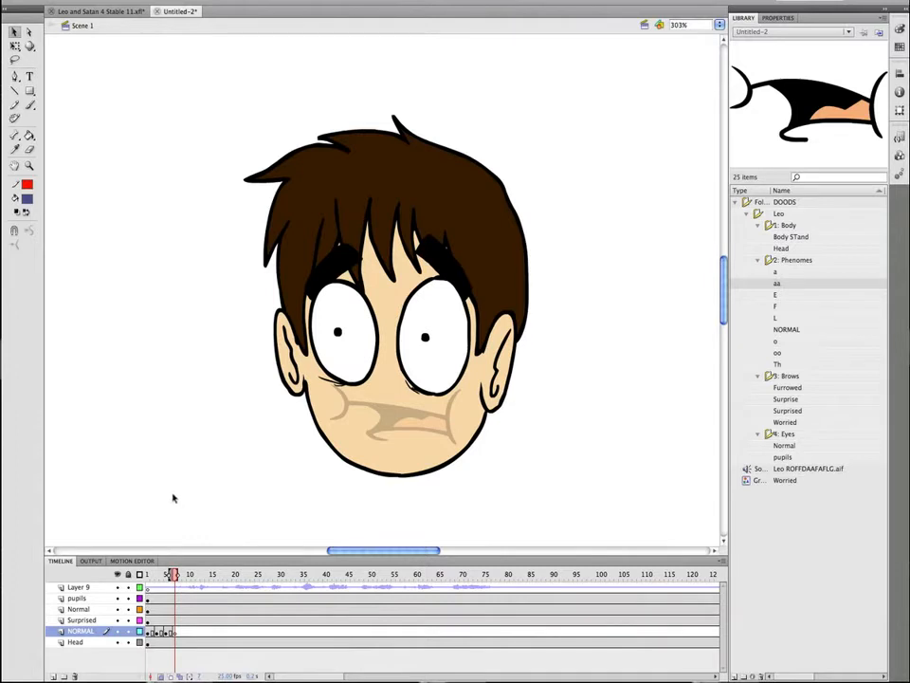
left_click(160, 634)
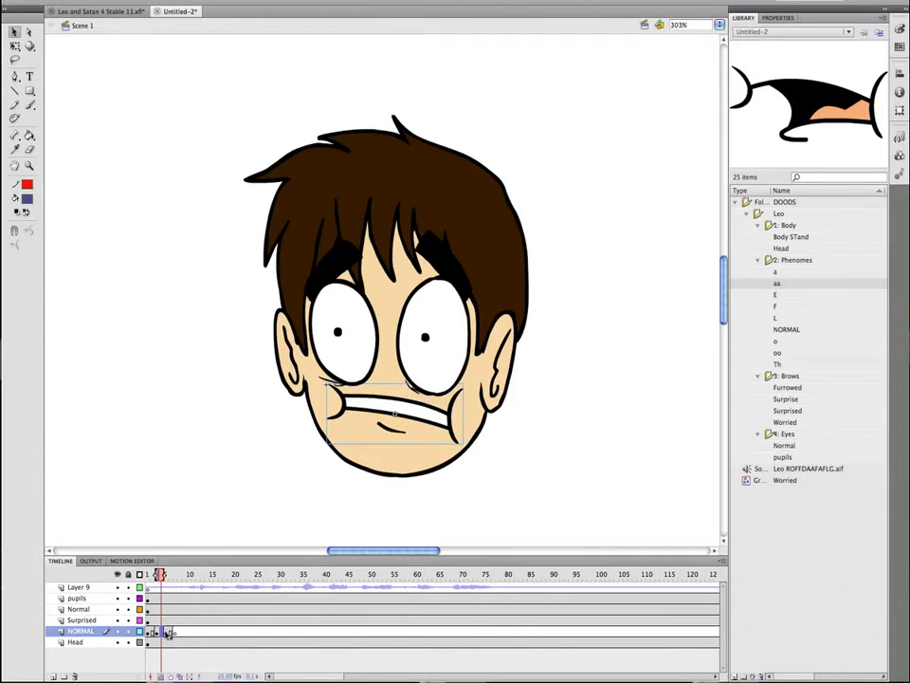
left_click(175, 632)
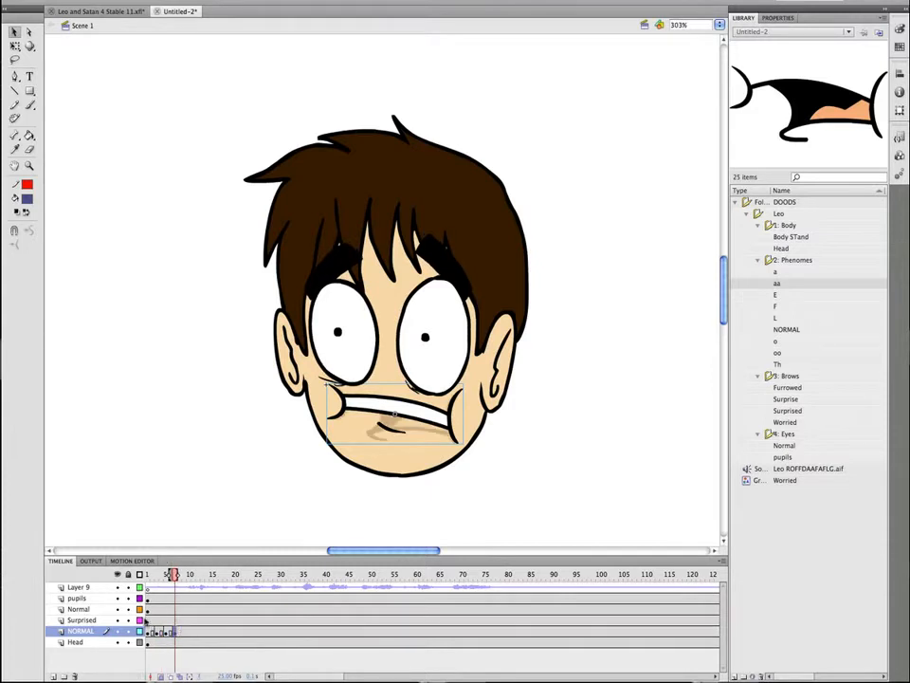
left_click(152, 621)
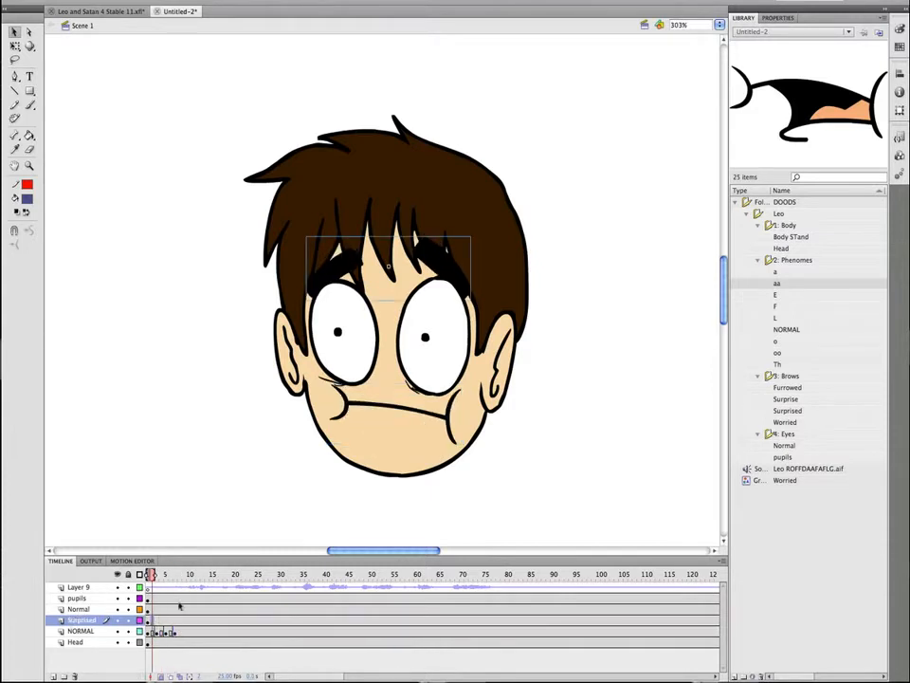
key("Return")
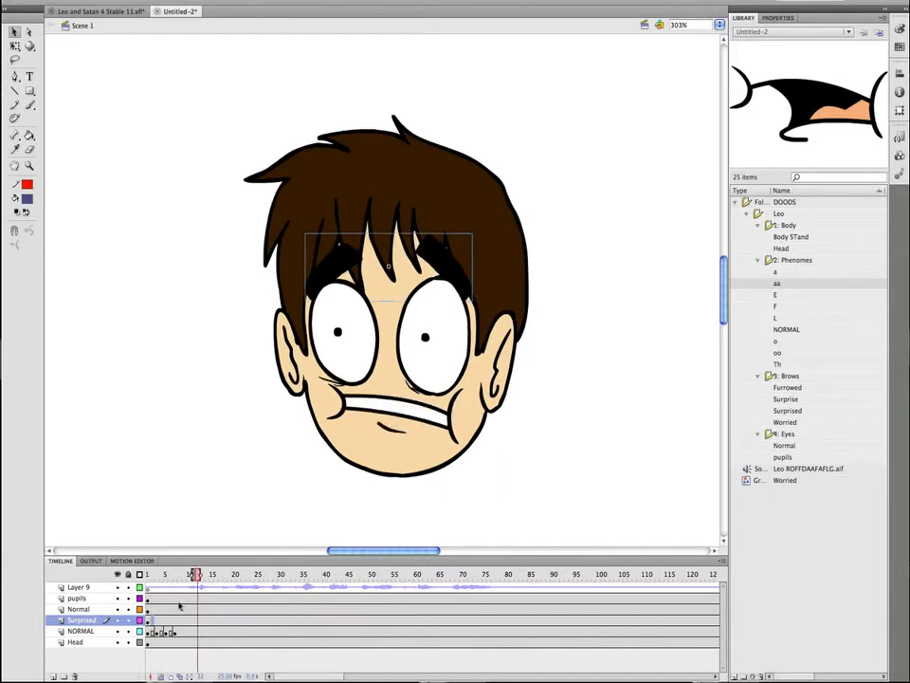
Insert a blank keyframe at frame 9 of the mouth layer and copy the a mouth from frame 6 into it
left_click(184, 632)
key("F7")
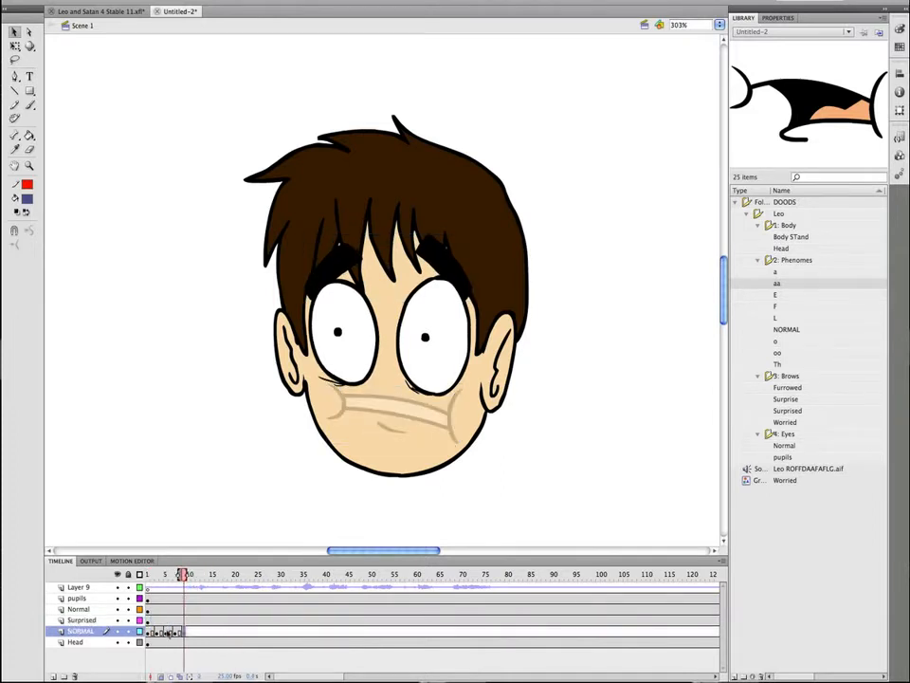
left_click(169, 633)
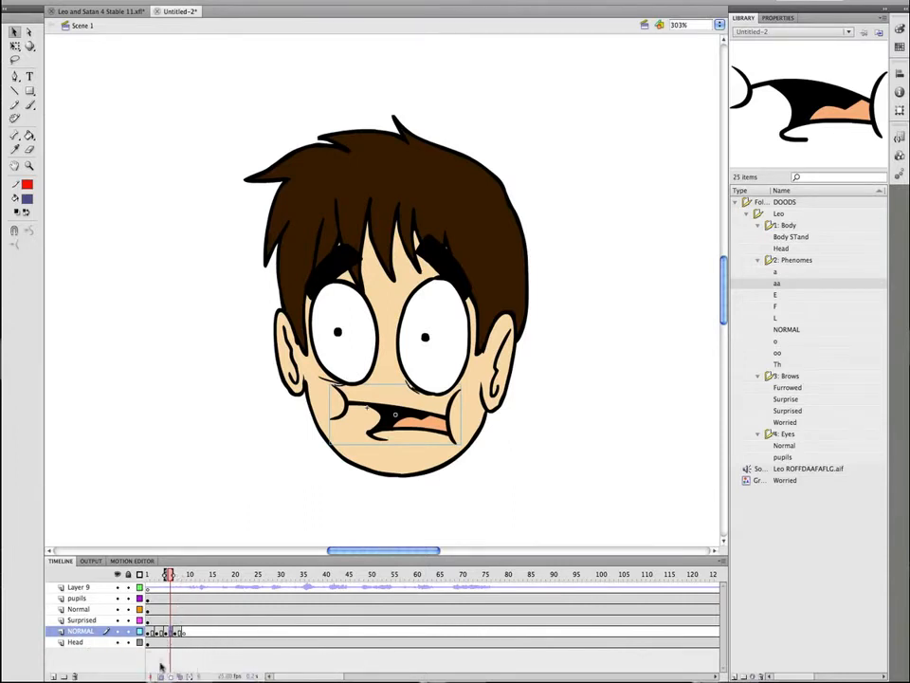
left_click_drag(172, 631, 185, 633)
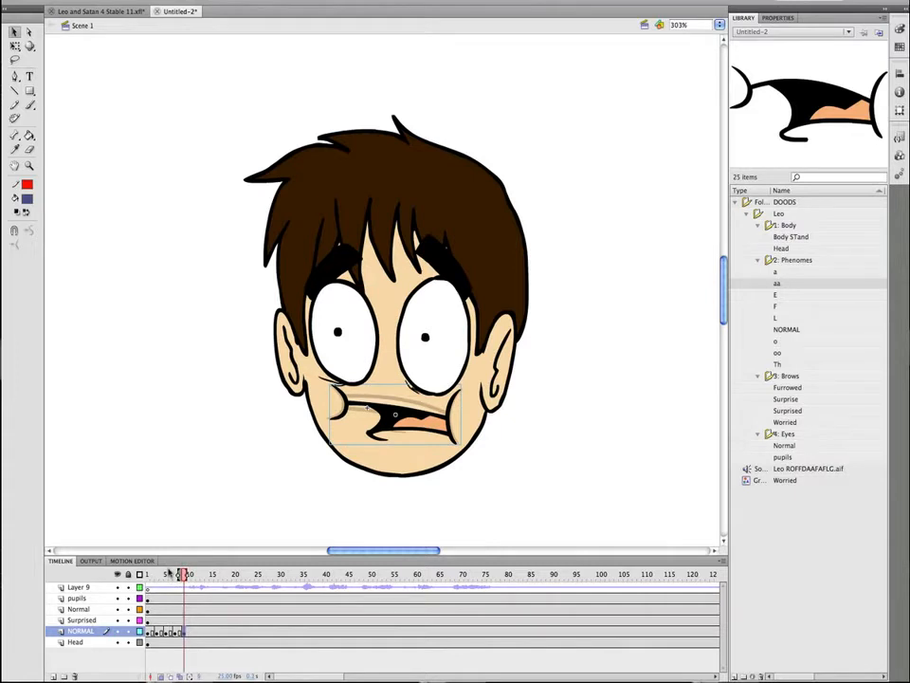
Play the animation from near the start to check the a mouth at frame 9 against the voice
left_click(152, 621)
key("Return")
key("Return")
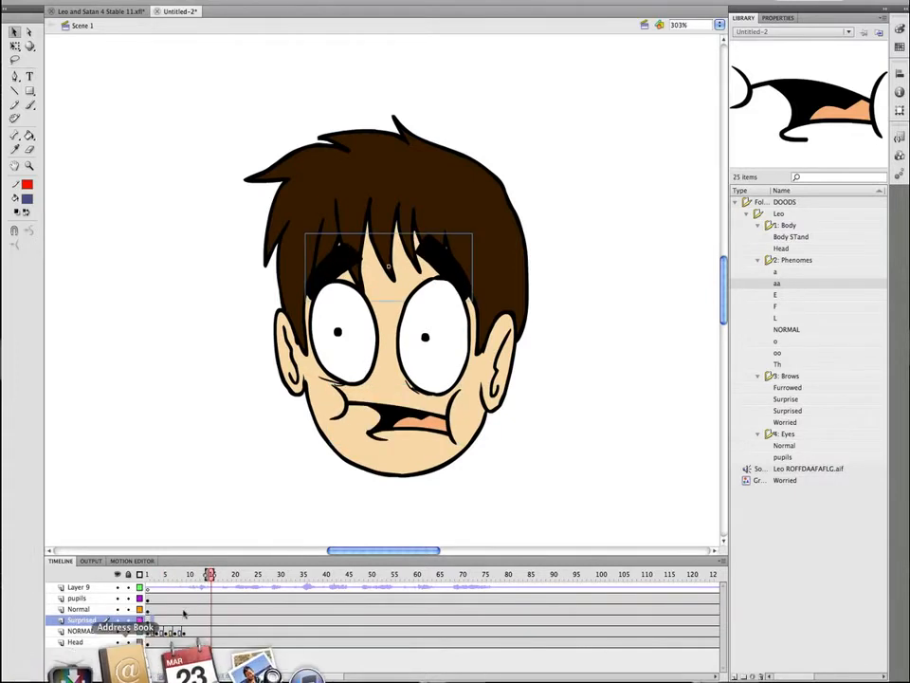
Insert a blank keyframe at frame 10 of the mouth layer, place the aa mouth over the face, and replay the animation
left_click(188, 632)
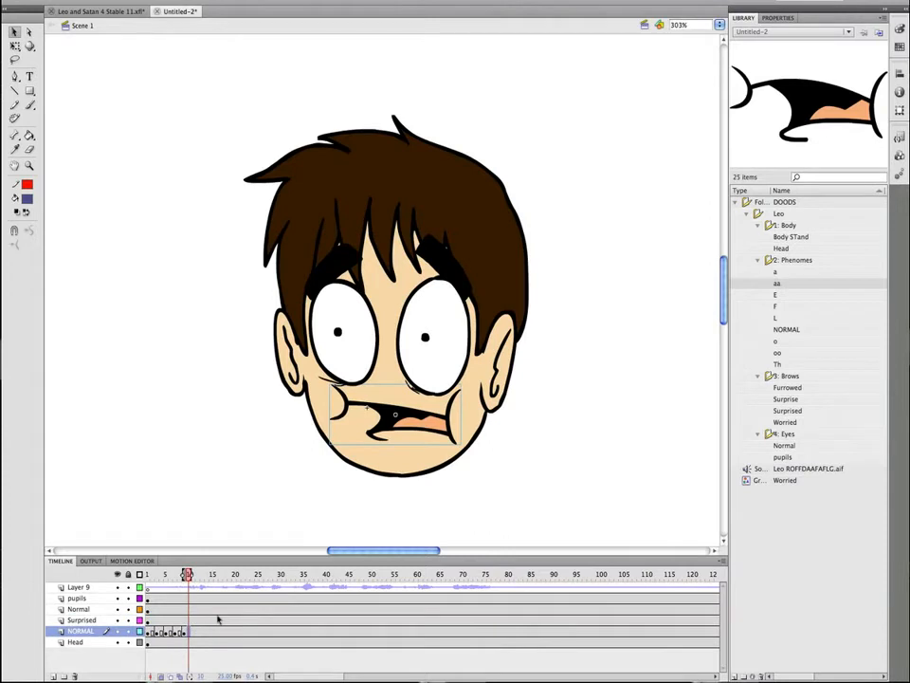
key("F7")
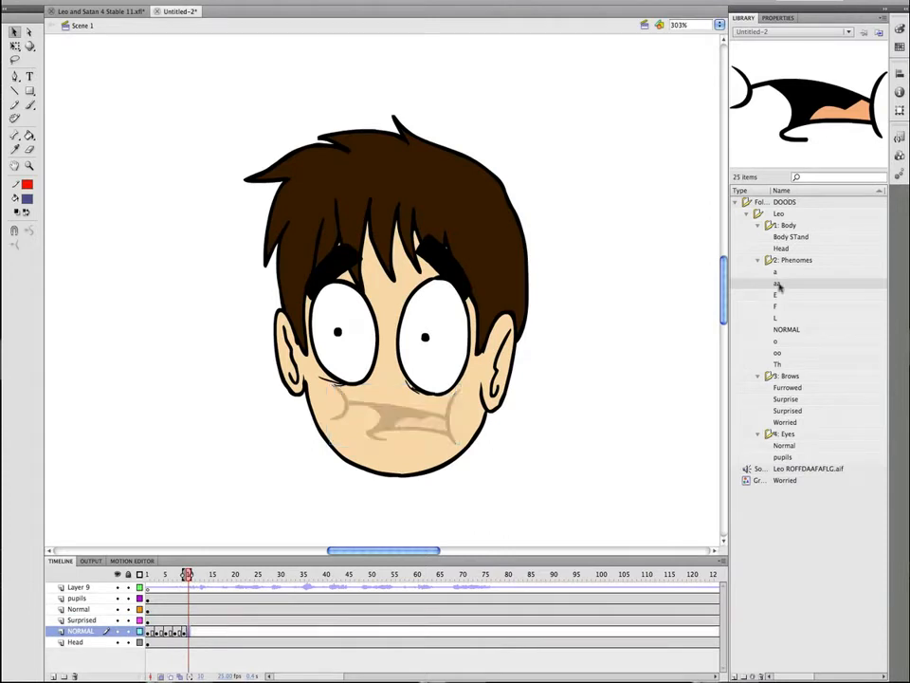
left_click_drag(778, 284, 397, 423)
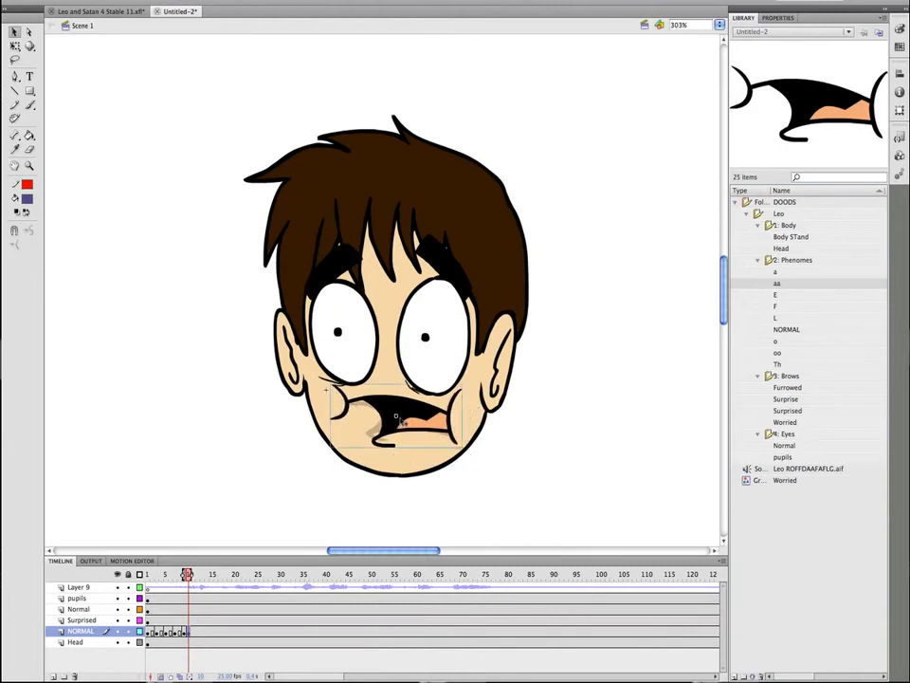
left_click(165, 622)
key("Return")
Insert a blank keyframe at frame 12 of the mouth layer and fill it with a copy of the preceding E mouth
left_click(198, 630)
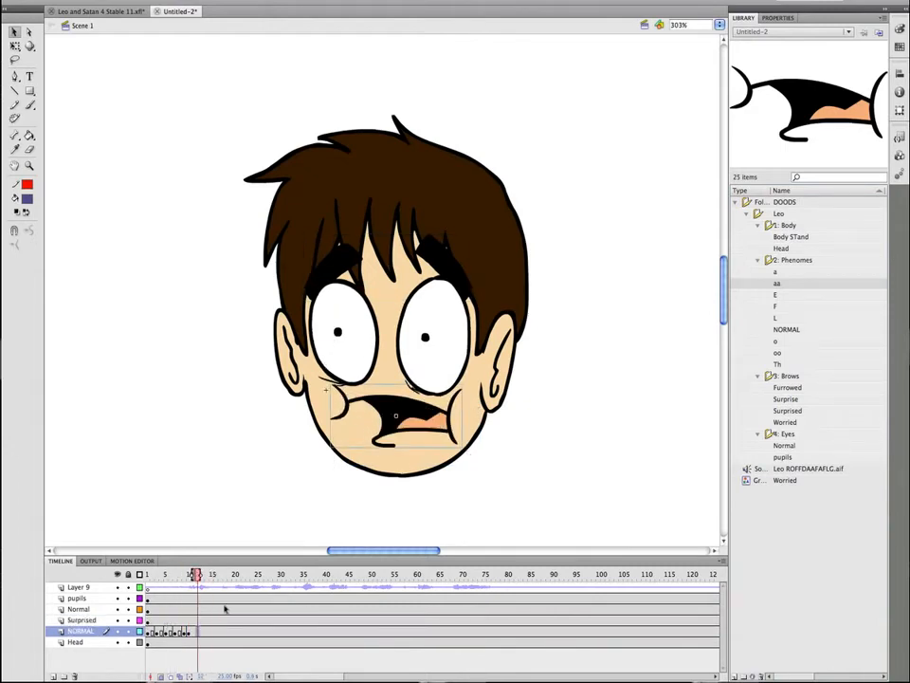
key("Delete")
left_click(185, 632)
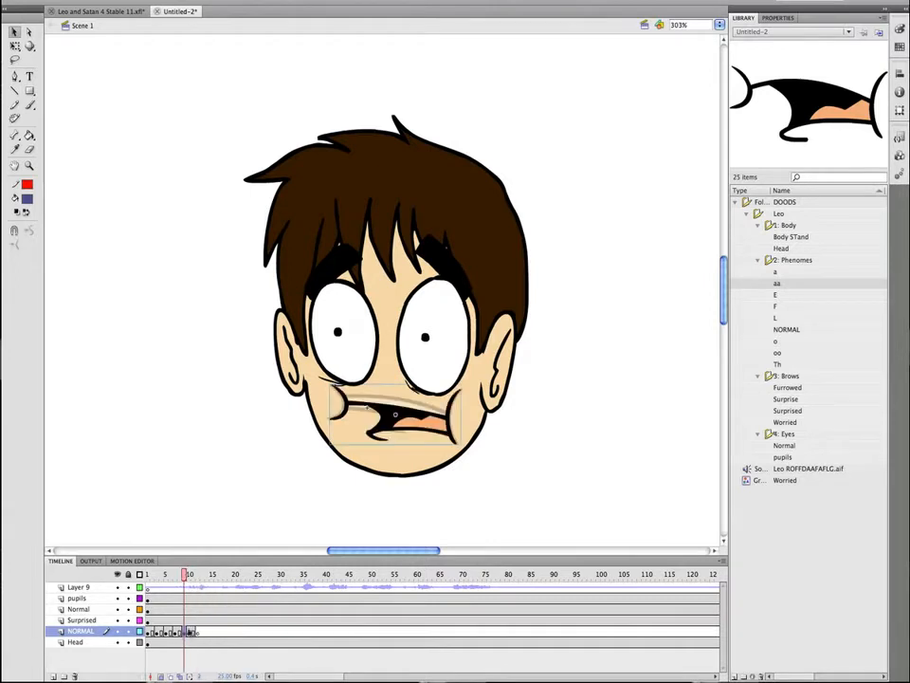
left_click(179, 632)
left_click_drag(181, 634, 199, 632)
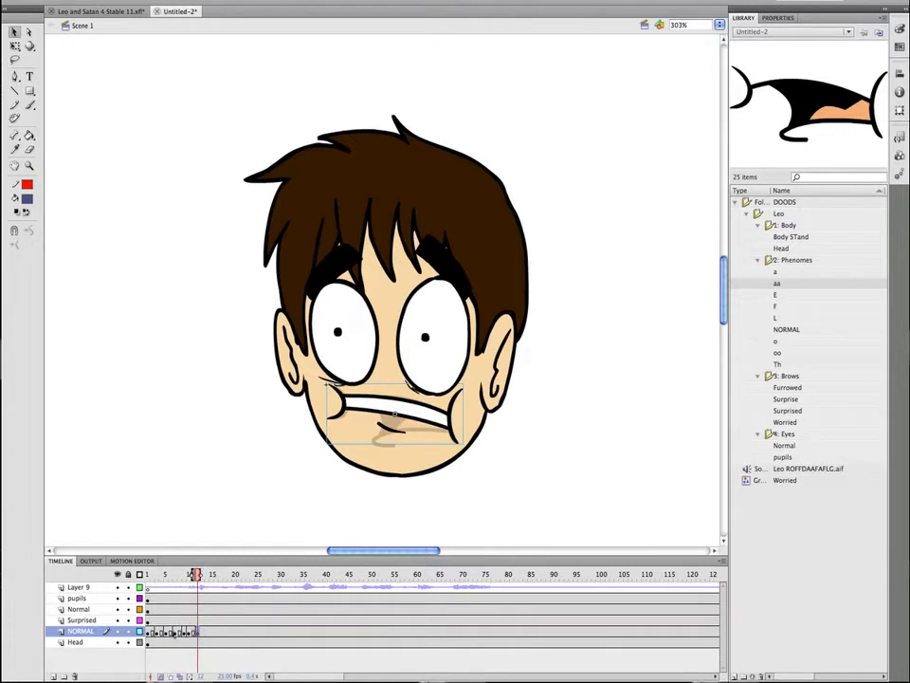
Play the animation repeatedly from the early frames to check the E mouth at frame 12 against the voice
left_click(157, 632)
key("Return")
key("Return")
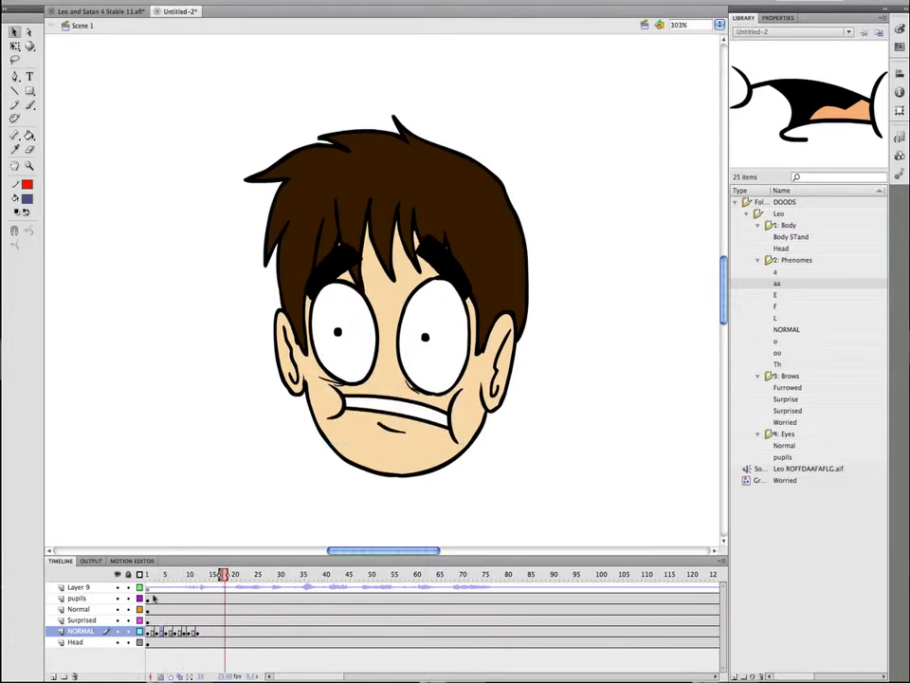
left_click(160, 620)
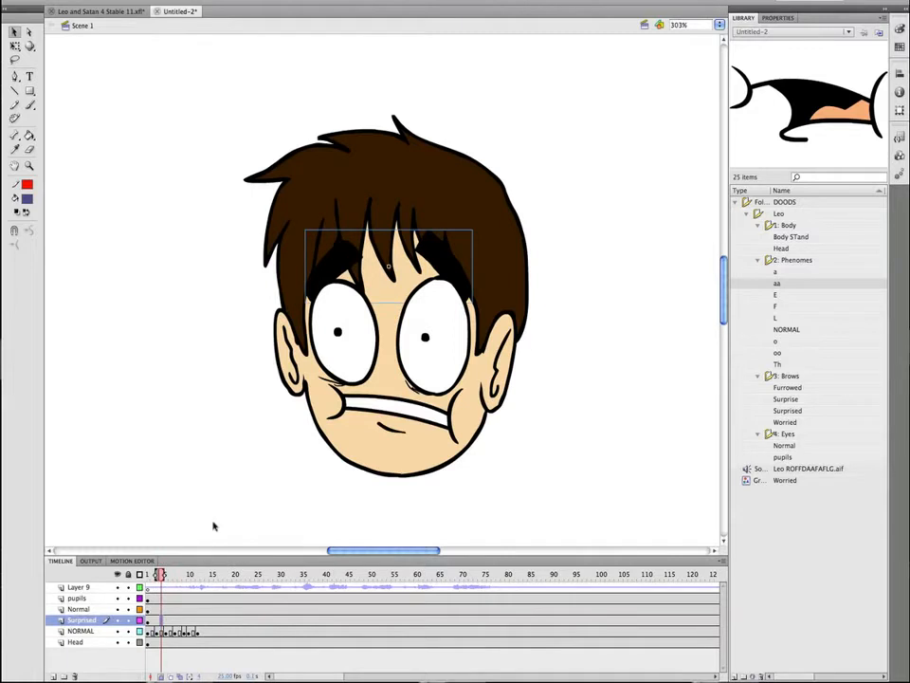
key("Return")
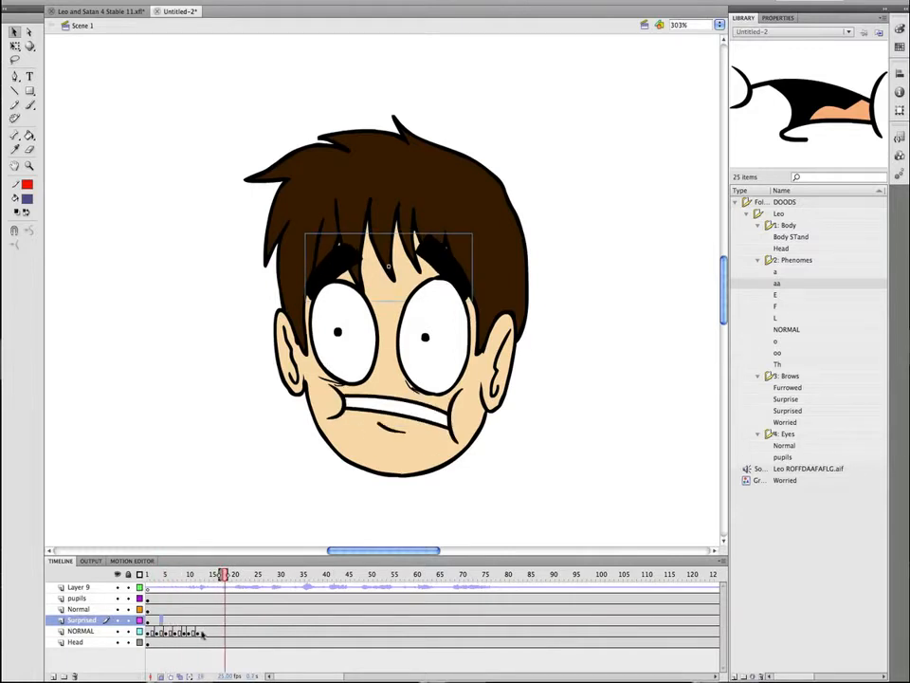
left_click(175, 631)
key("Return")
key("Return")
key("Return")
key("Return")
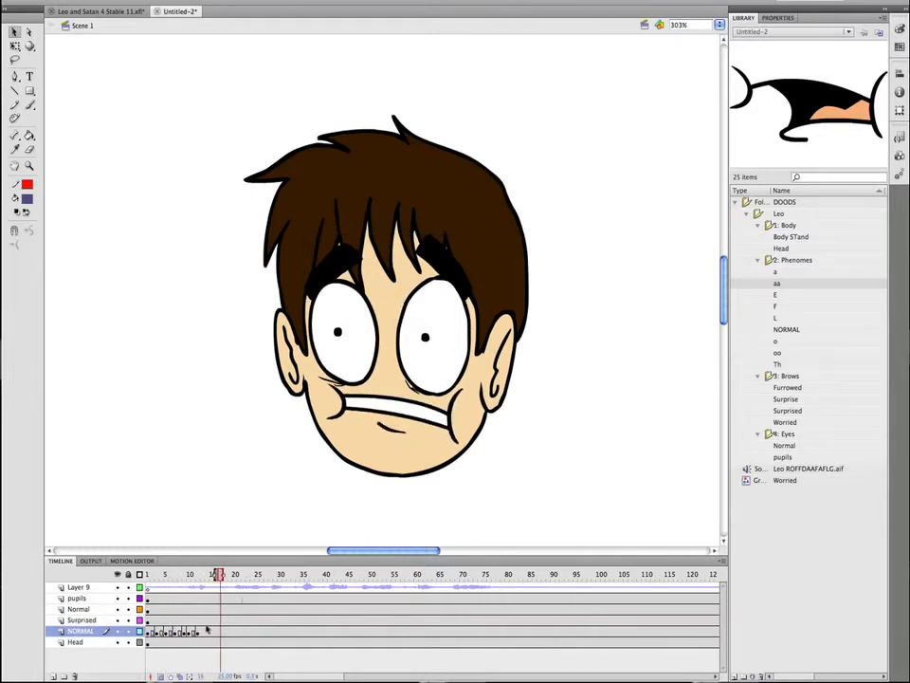
Insert blank keyframes at frames 14 and 16 of the mouth layer and copy the a mouth from frame 9 into frame 14
left_click(207, 629)
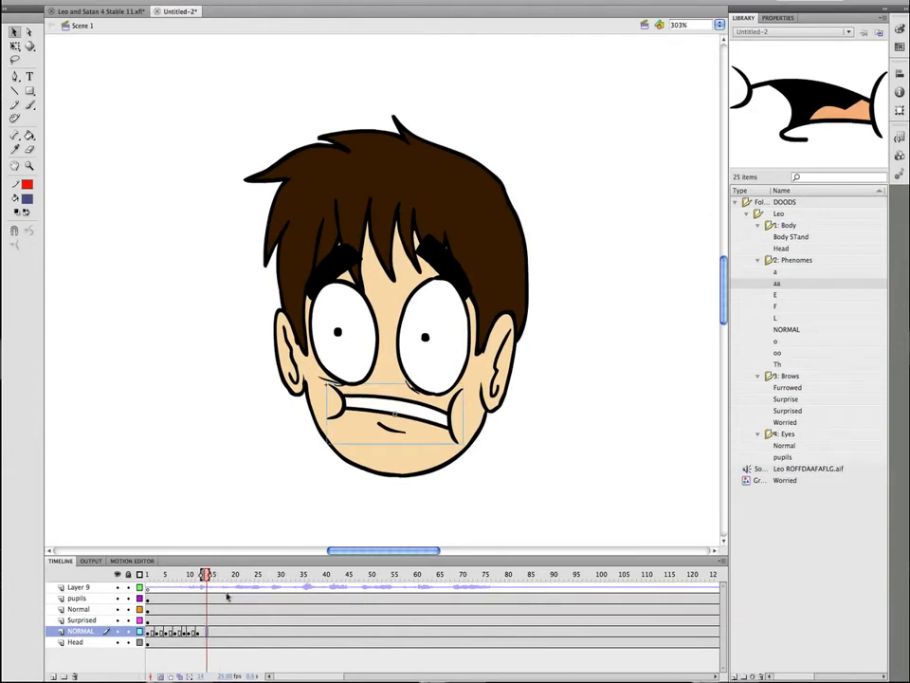
key("F7")
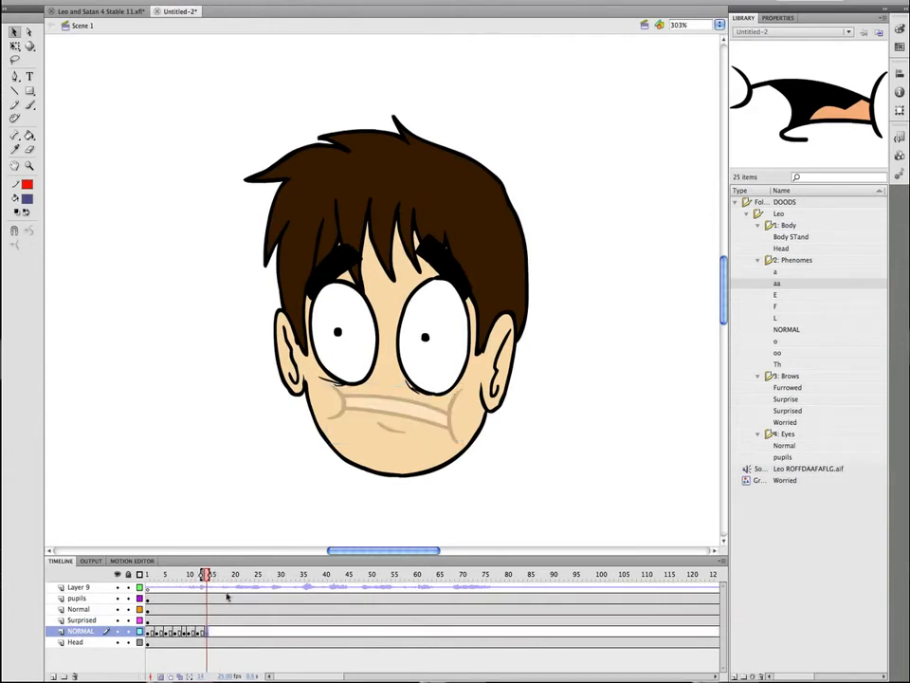
left_click(217, 632)
key("F7")
left_click(183, 573)
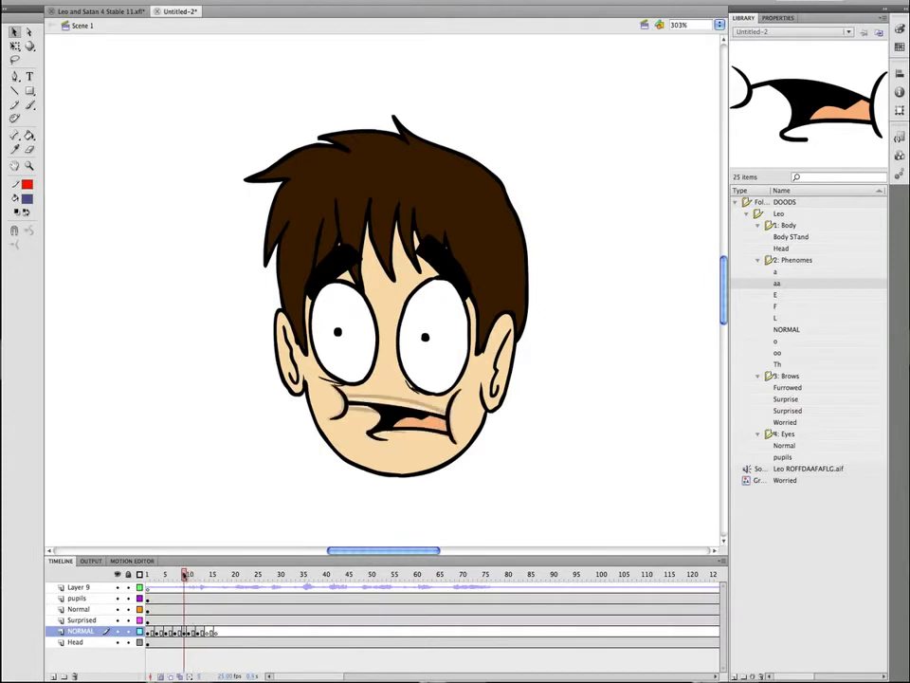
left_click(187, 633)
left_click_drag(187, 633, 207, 633)
Copy the E mouth from frame 12 into frame 16 of the mouth layer and replay the lip sync from near the start
left_click(200, 634)
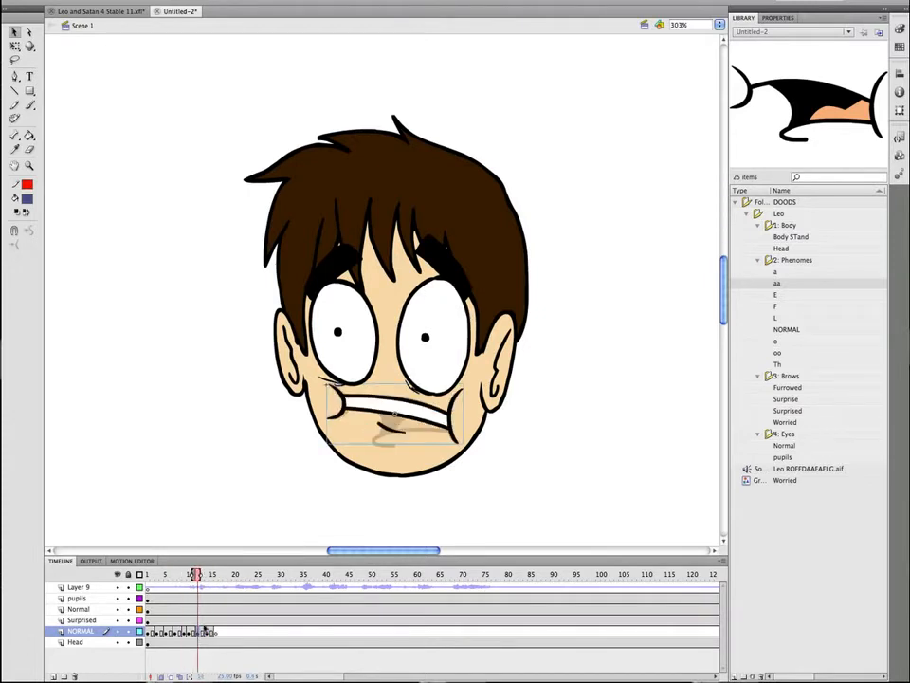
left_click(157, 632)
key("Return")
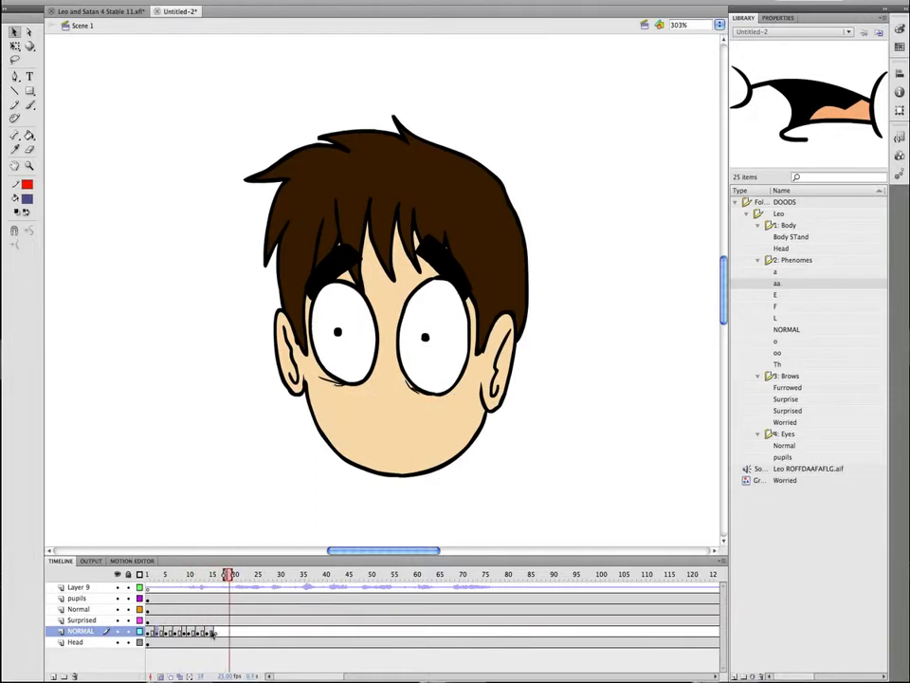
left_click(203, 633)
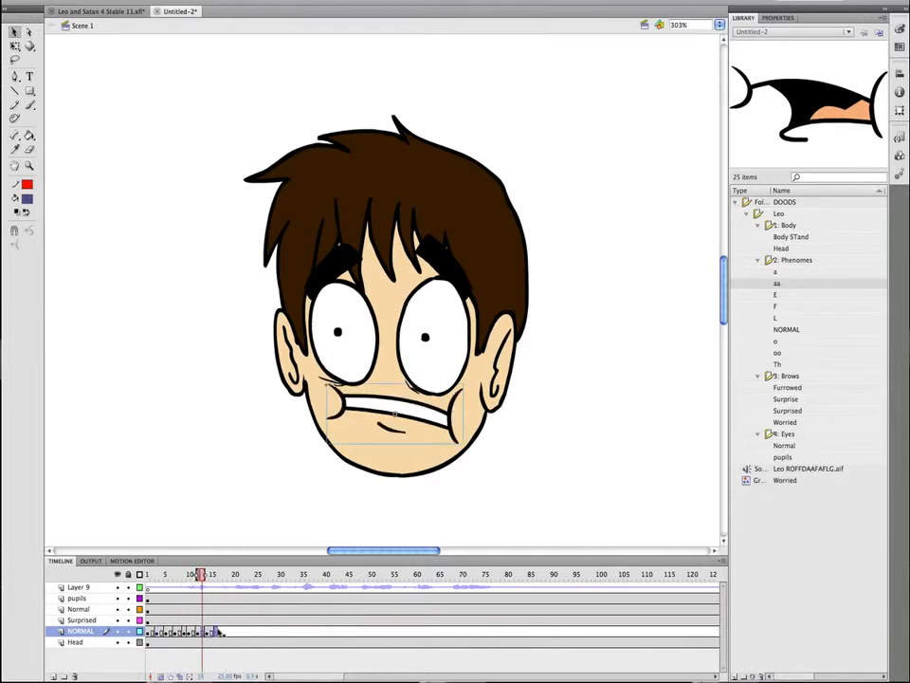
left_click(159, 619)
key("Return")
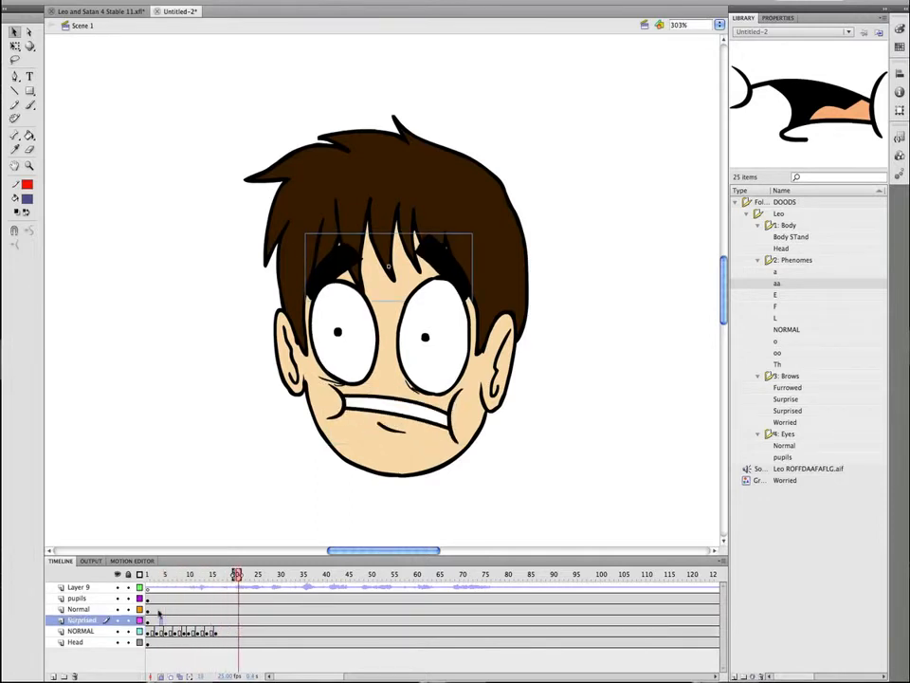
Insert a blank keyframe at frame 18 of the mouth layer, listen to the voice, and place the o mouth on the face there
left_click(225, 632)
key("F7")
key("Return")
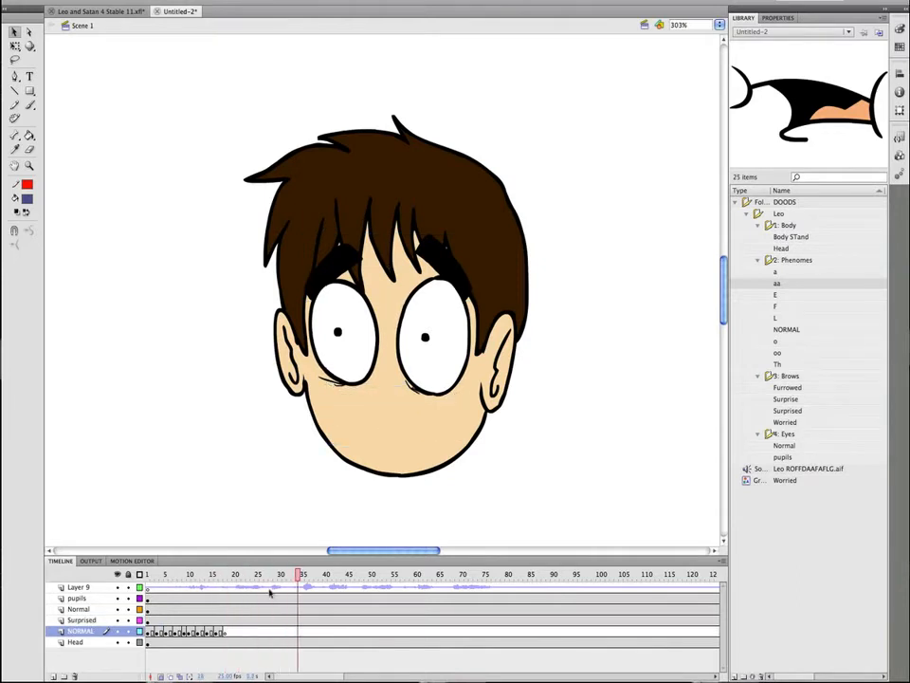
left_click(186, 644)
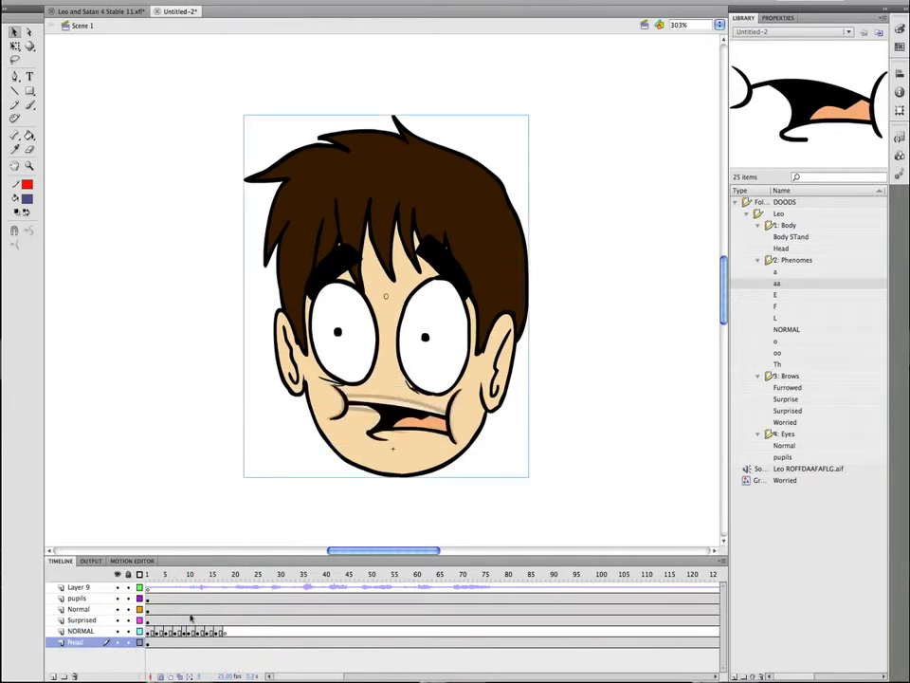
key("Return")
left_click(225, 630)
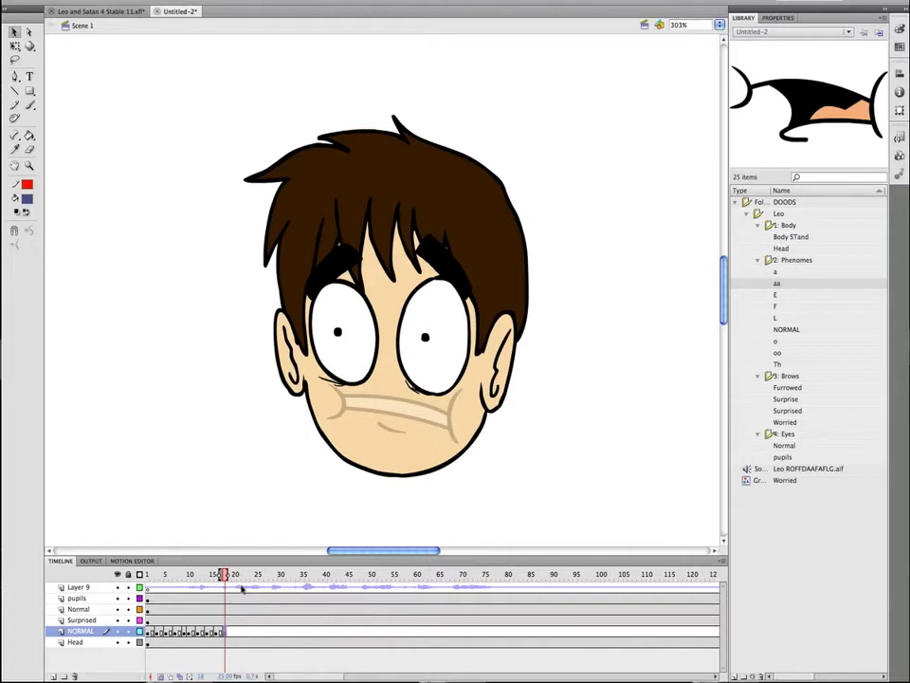
left_click(778, 342)
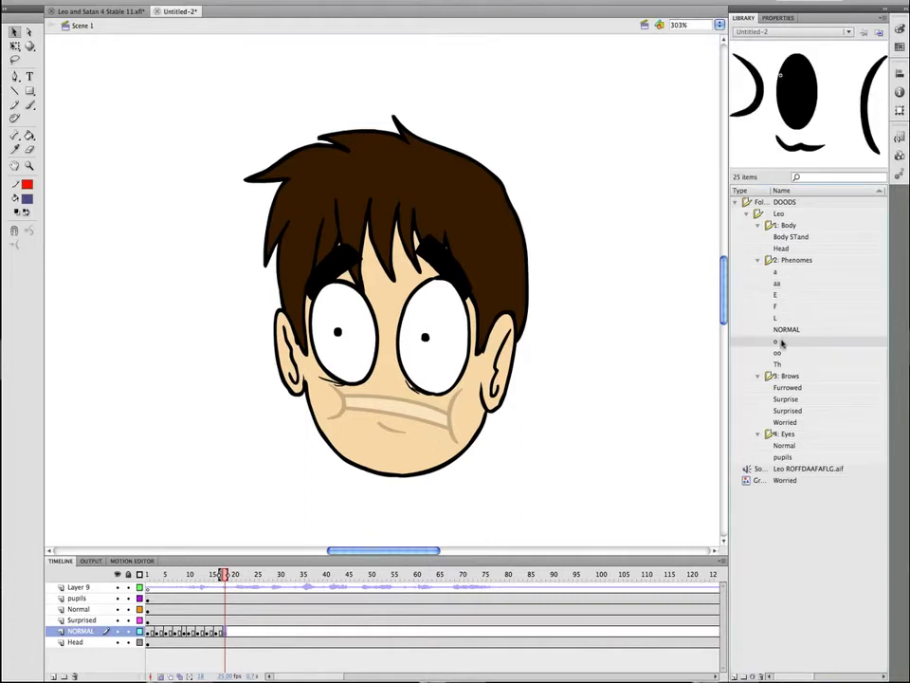
left_click_drag(780, 343, 399, 415)
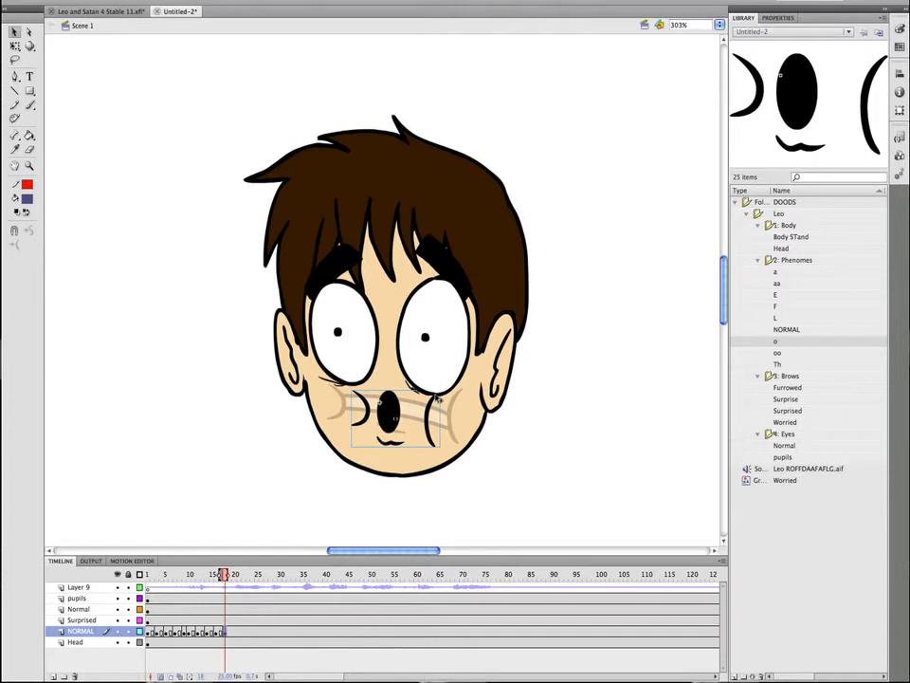
left_click(214, 631)
key("F5")
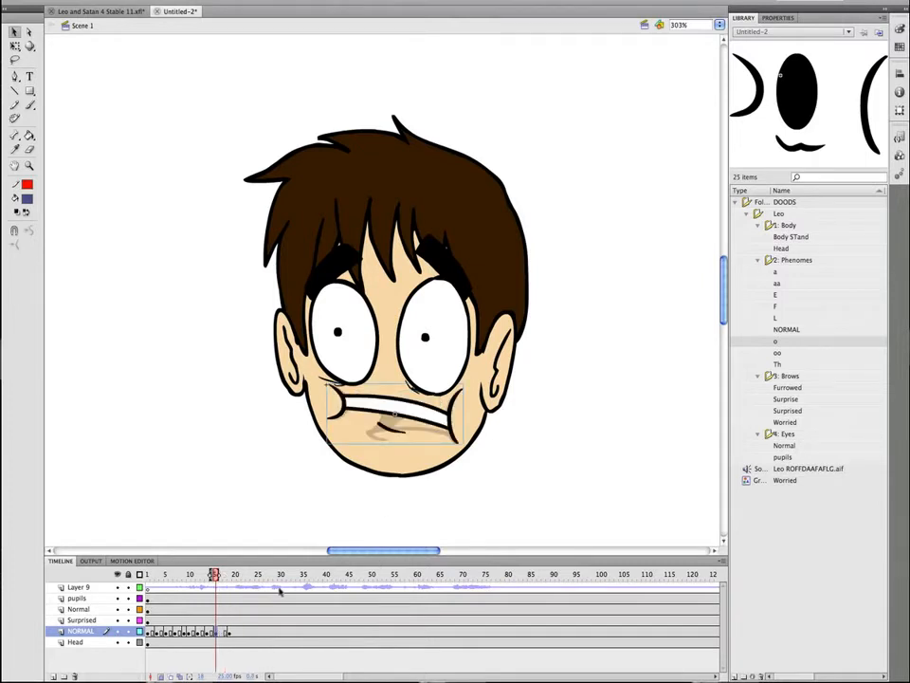
key("shift+F5")
left_click(220, 625)
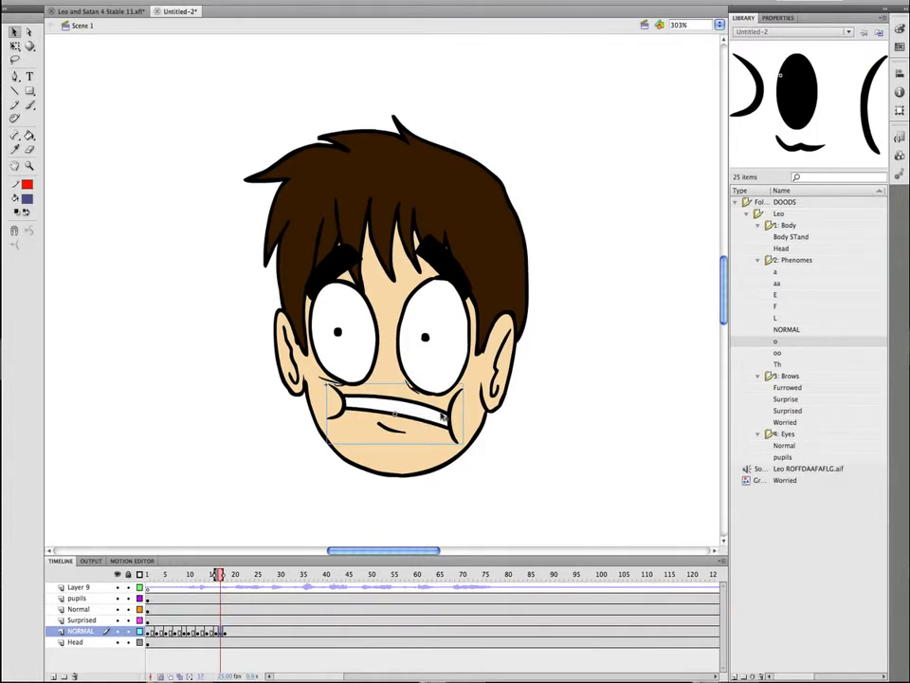
key("period")
key("period")
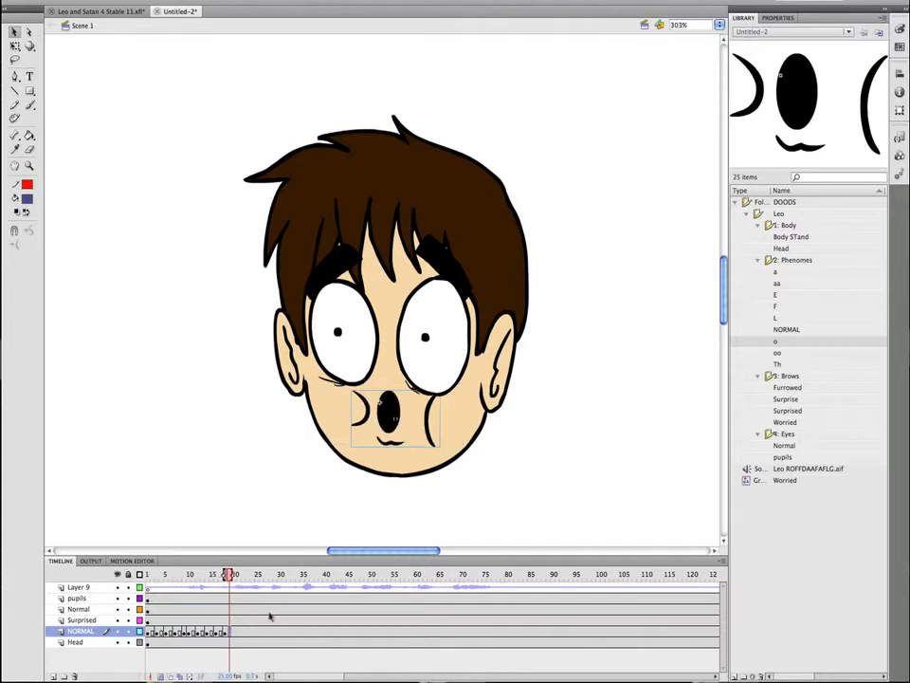
key("F7")
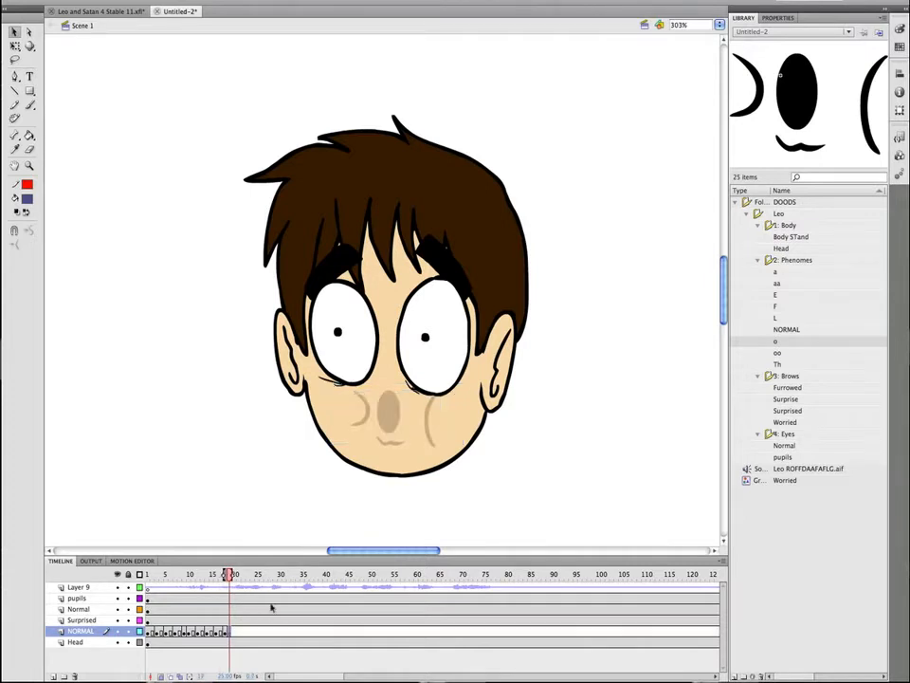
key("super+z")
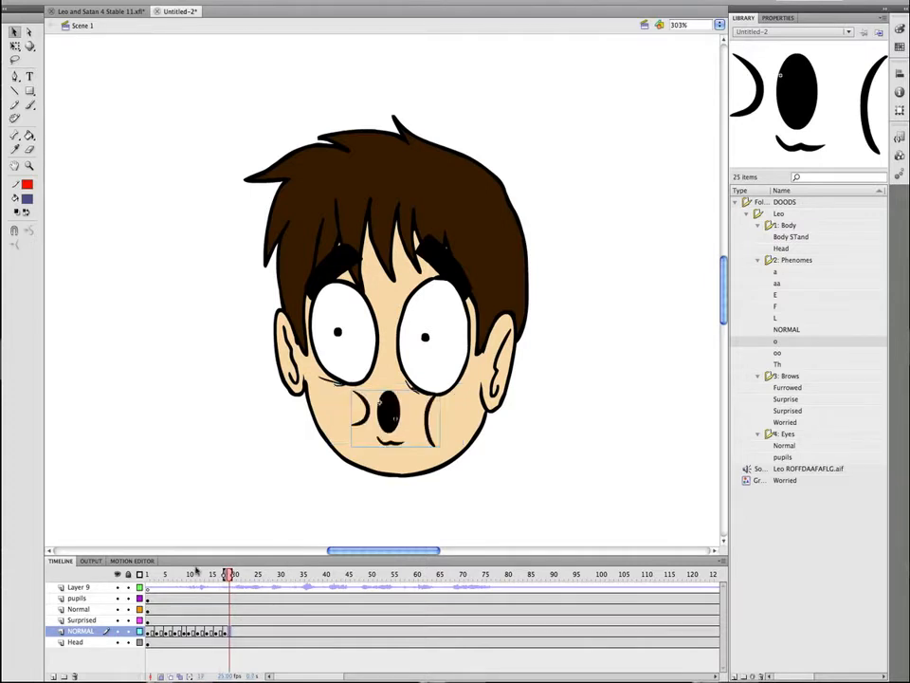
Replay from the start, then insert a blank keyframe at frame 19 of the mouth layer and place the oo mouth on it
left_click_drag(186, 575, 101, 574)
key("Return")
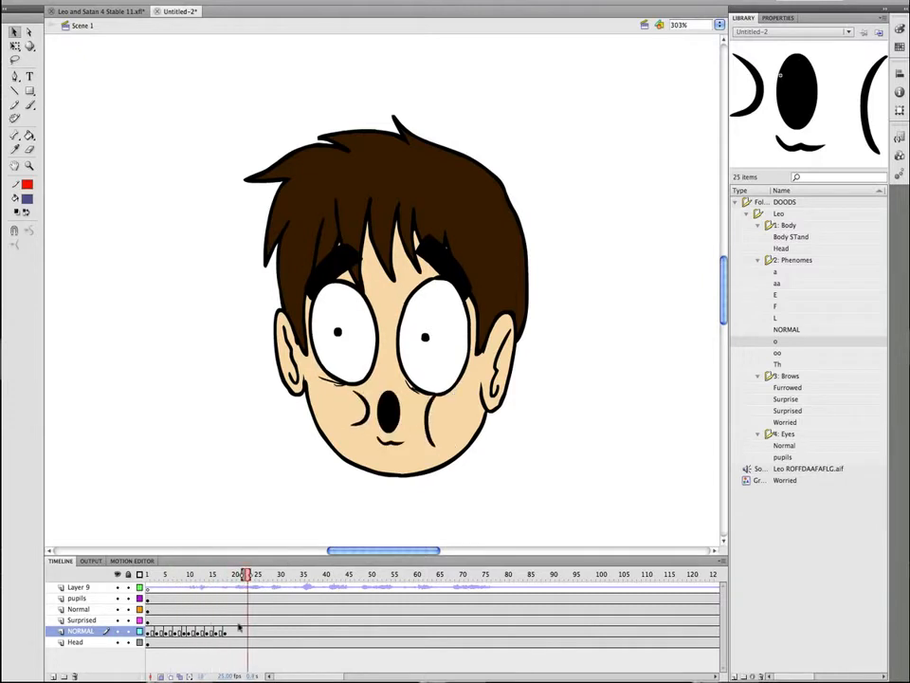
left_click(232, 622)
key("F7")
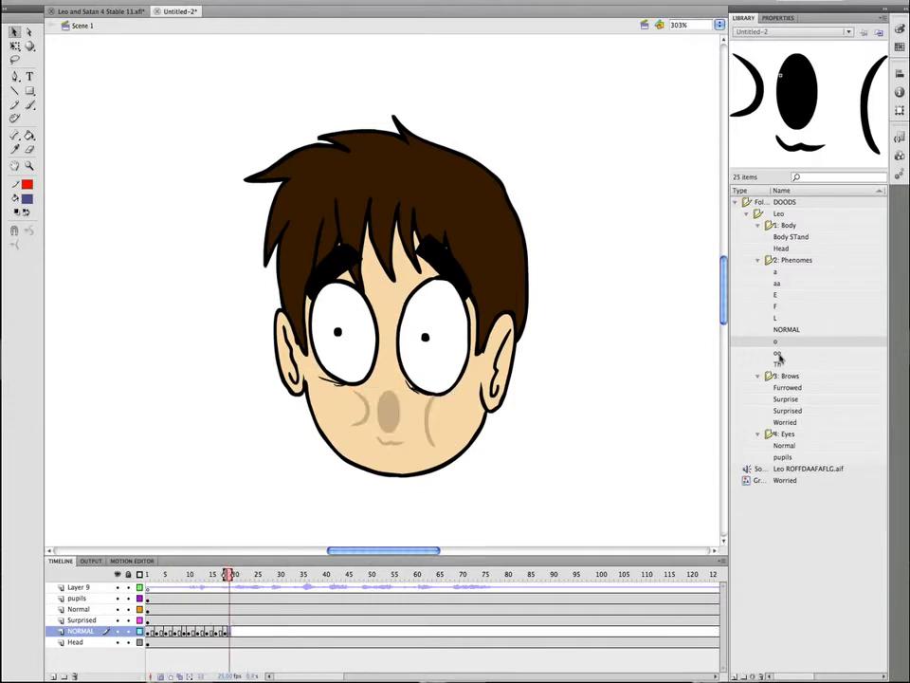
left_click_drag(778, 352, 389, 417)
left_click(196, 621)
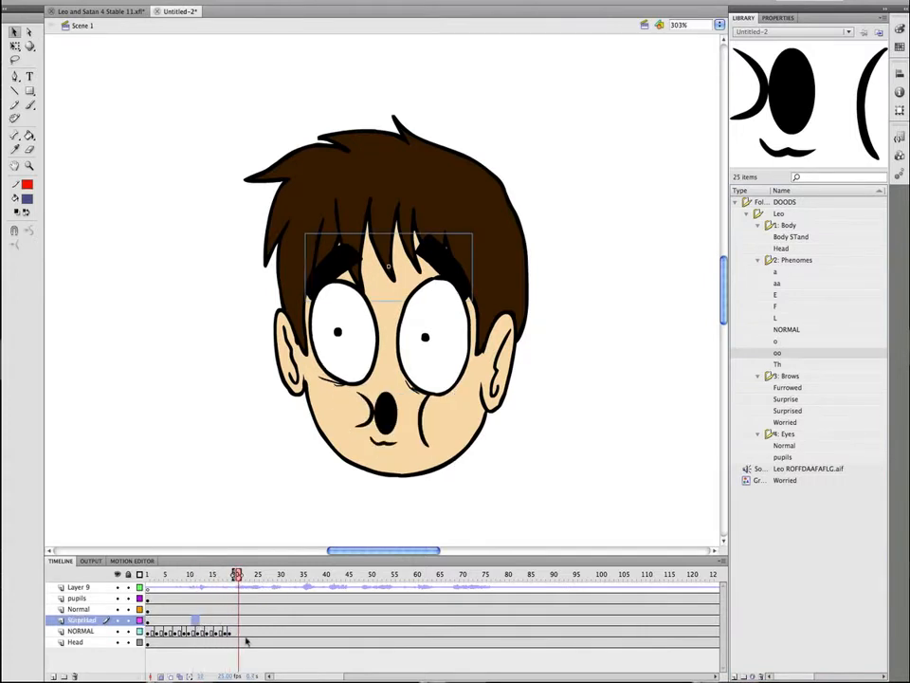
Insert a blank keyframe at frame 21 of the mouth layer, copy the a mouth from frame 14 into it, and replay
left_click(237, 631)
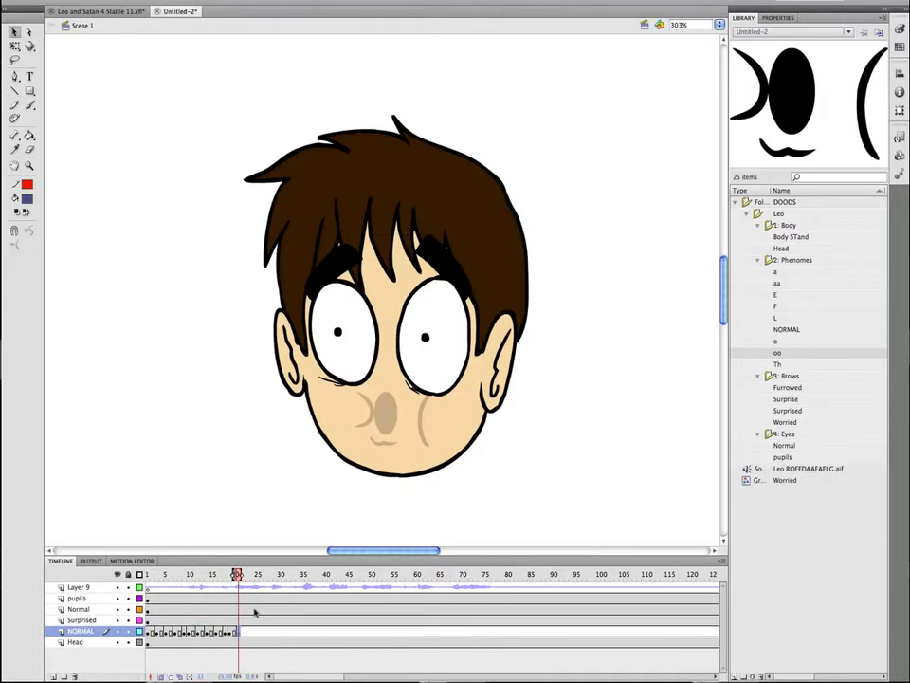
mouse_move(237, 588)
left_mouse_down()
mouse_move(203, 583)
mouse_move(215, 581)
left_mouse_up()
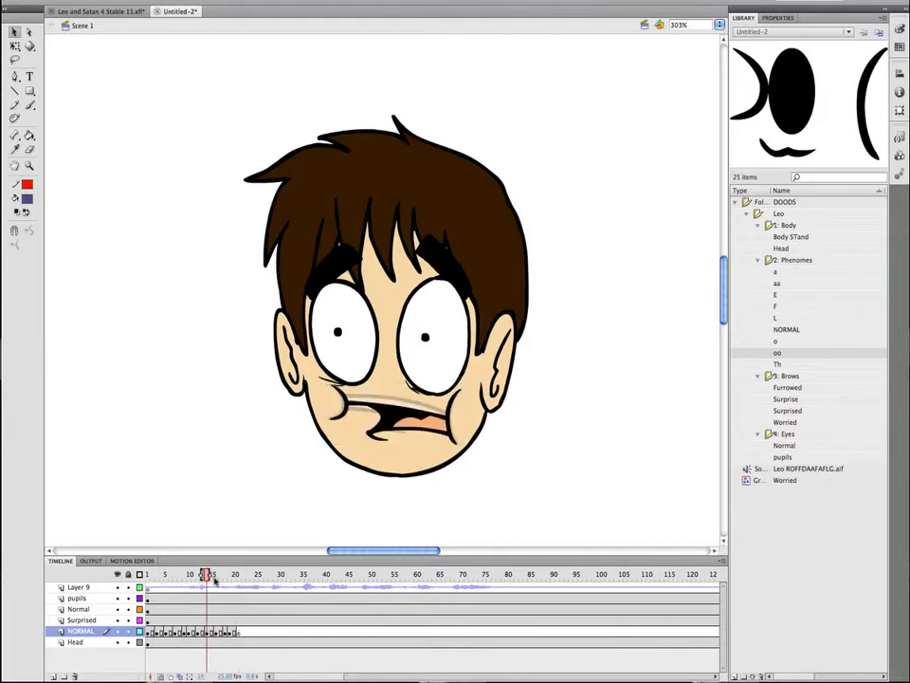
left_click(237, 632)
left_click(198, 631)
key("Return")
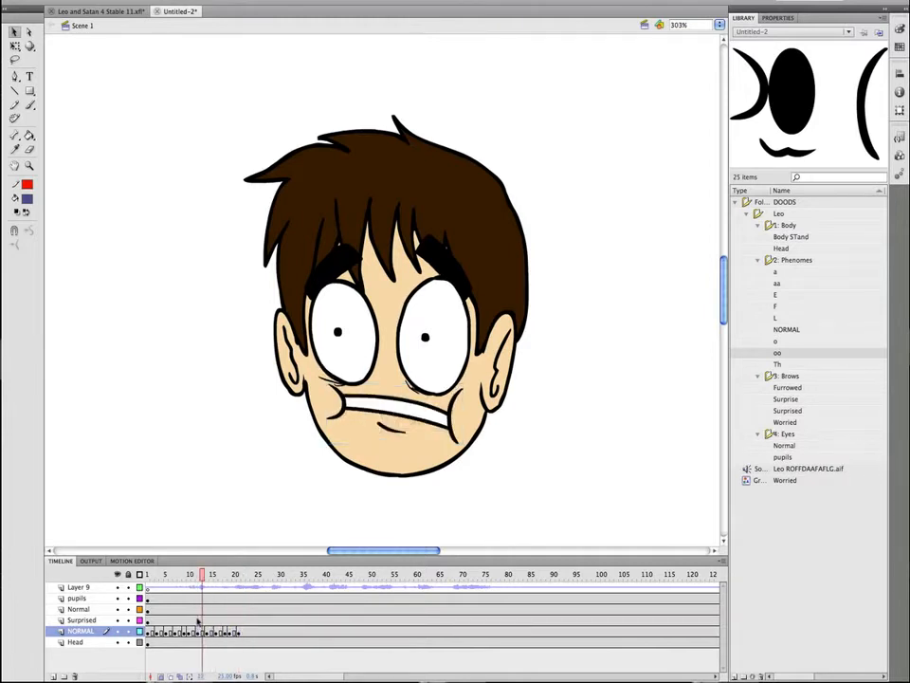
Insert a blank keyframe at frame 23 of the mouth layer, copy the E mouth into it, and replay the lip sync
left_click(248, 633)
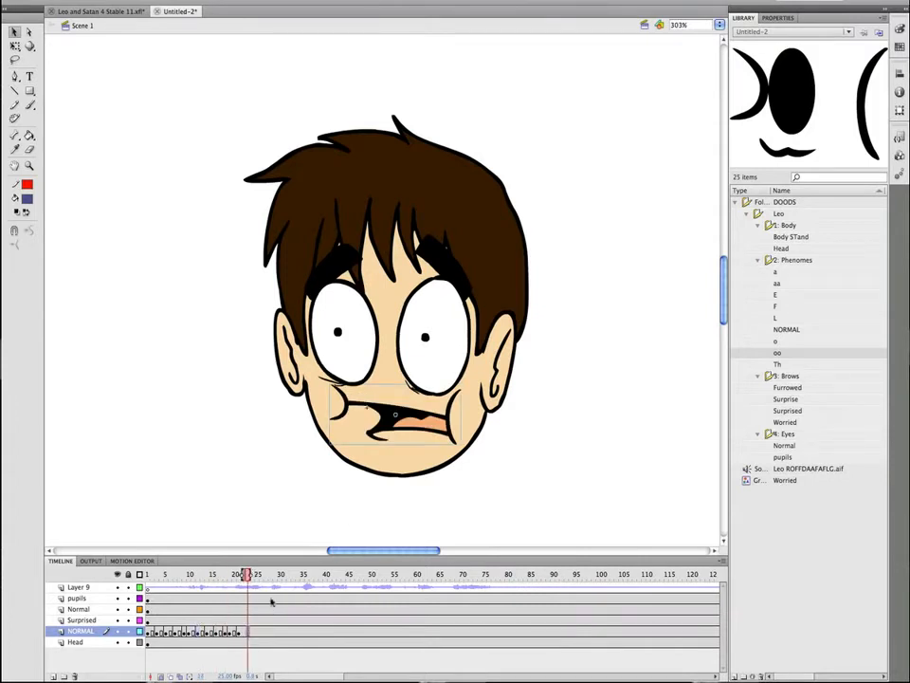
key("F7")
left_click_drag(233, 578, 217, 582)
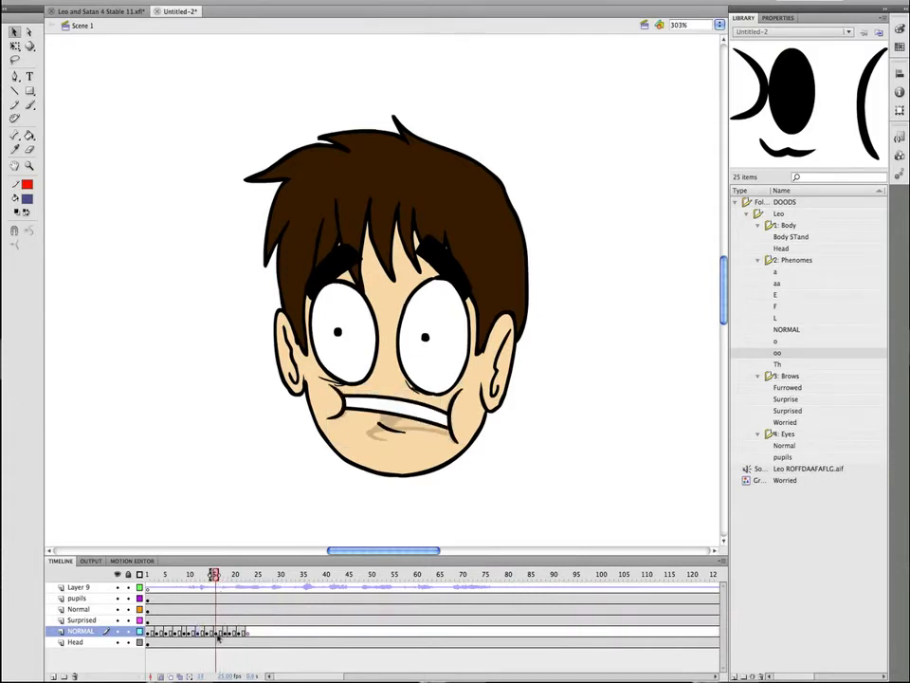
left_click(236, 629)
left_click(174, 631)
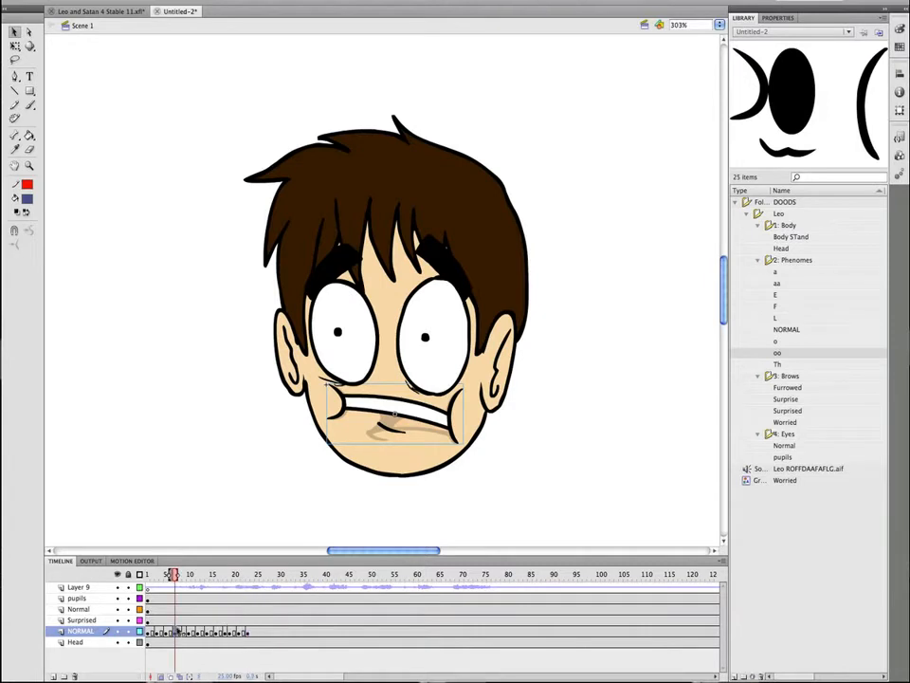
key("Return")
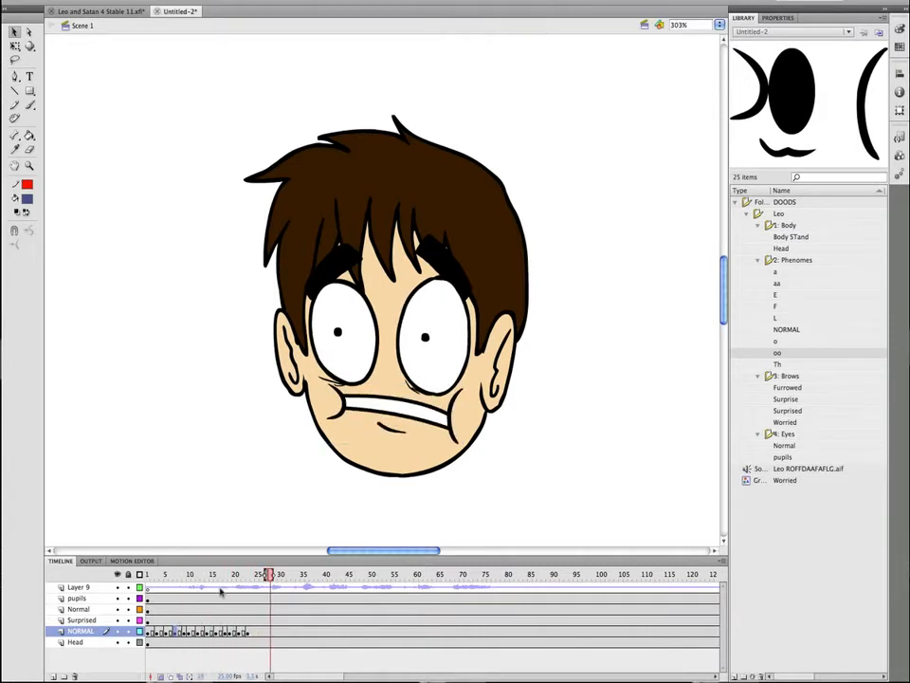
left_click(150, 618)
key("Return")
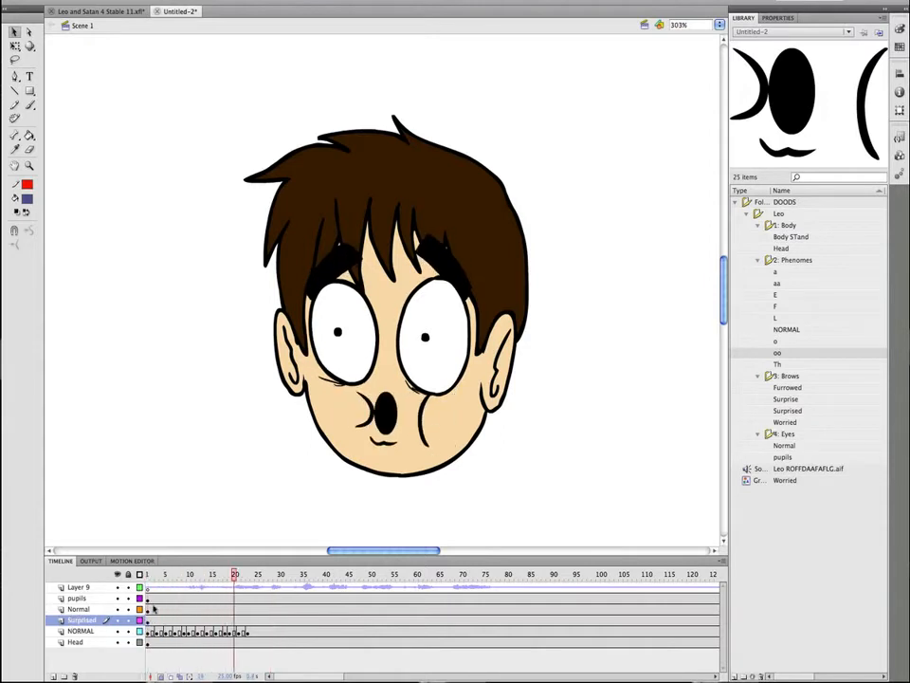
Insert a blank keyframe at frame 25 of the mouth layer, copy the closed mouth from frame 2 into it, and replay from the start
left_click(257, 632)
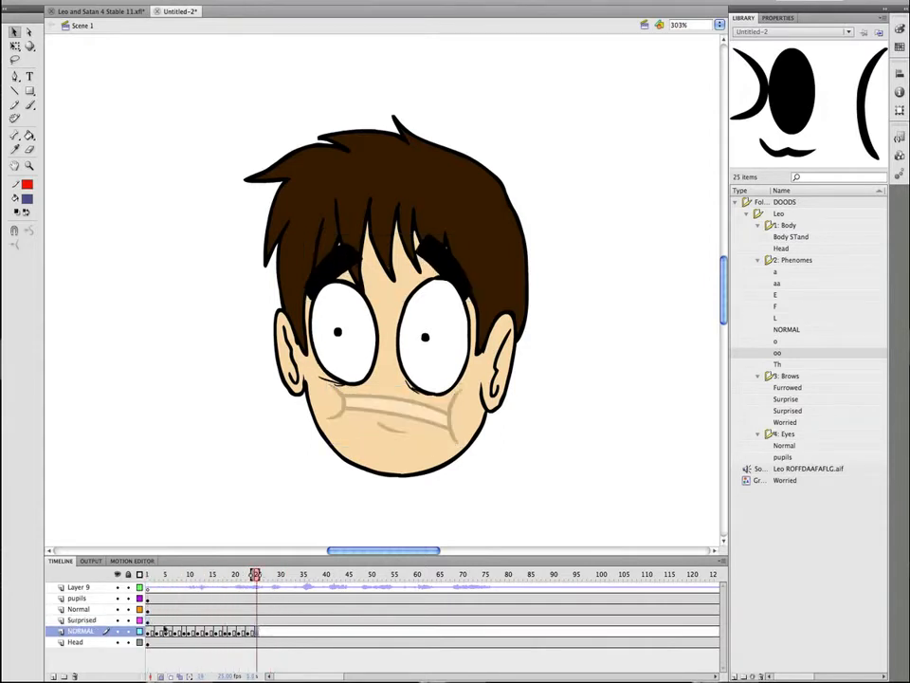
left_click(151, 630)
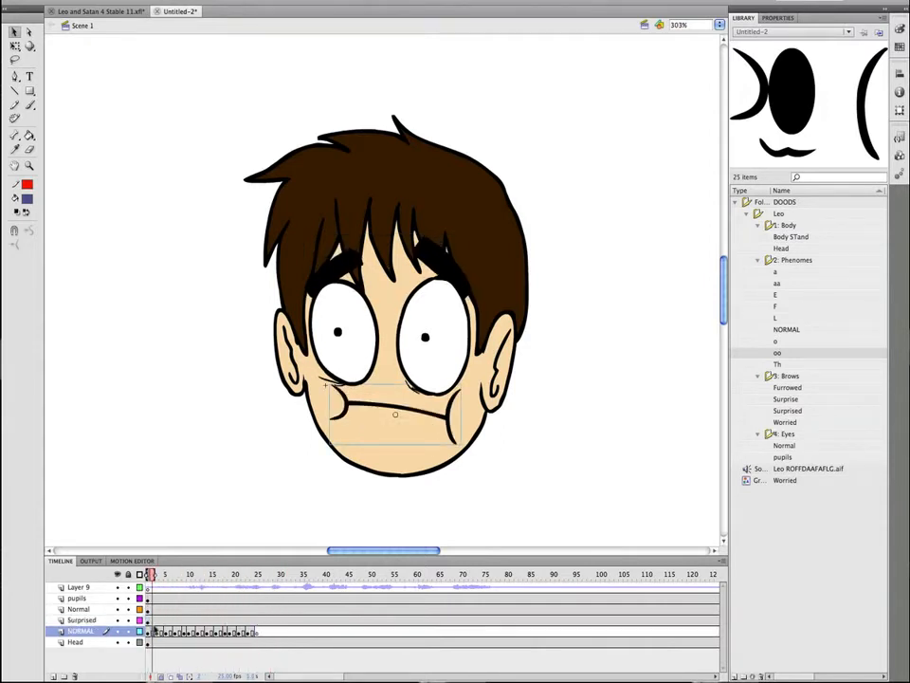
left_click(257, 631)
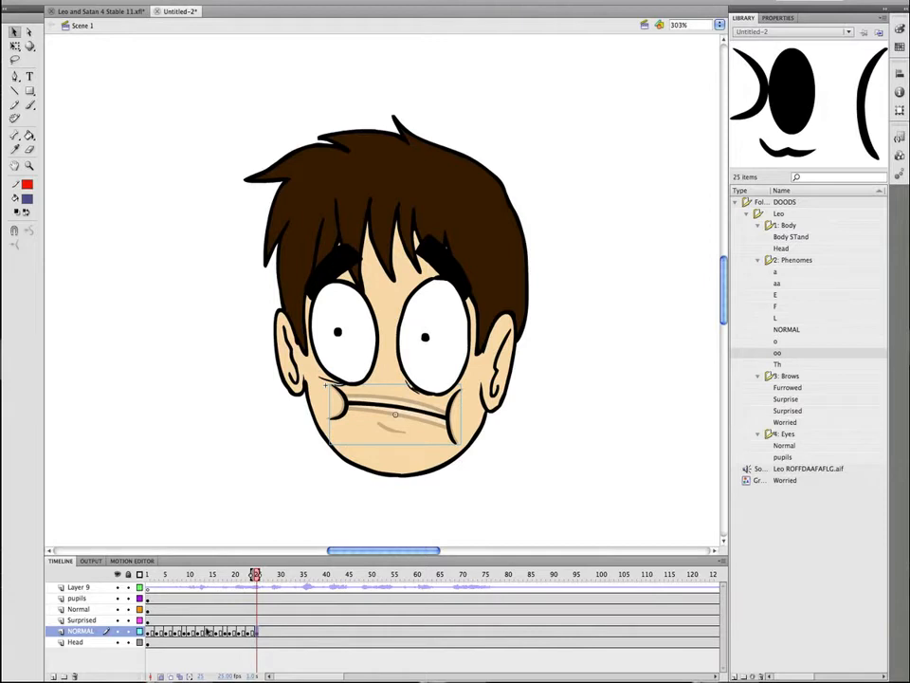
left_click(162, 617)
key("Return")
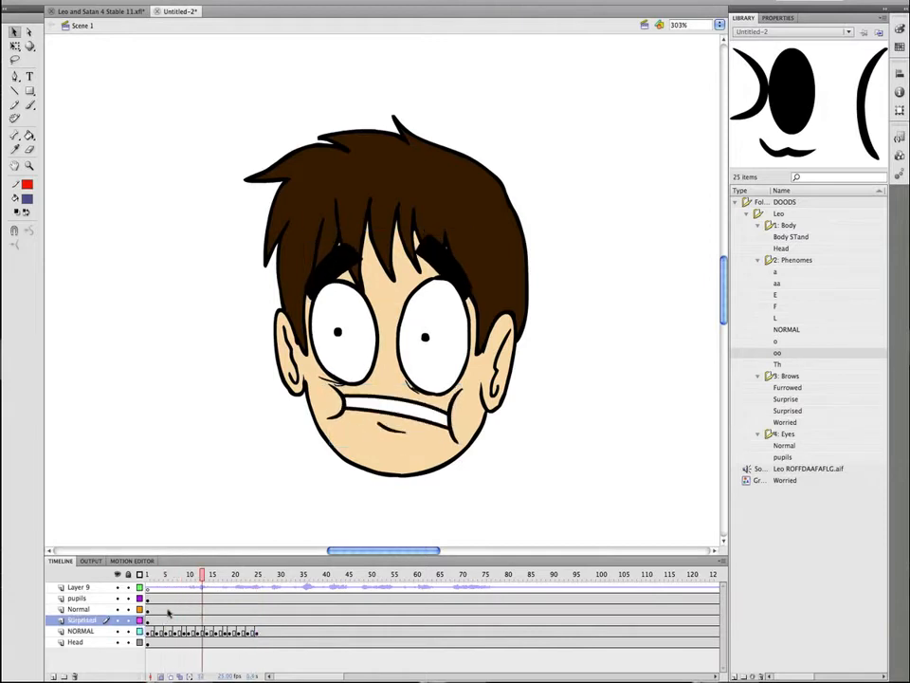
key("Return")
left_click(226, 630)
Insert a blank keyframe at frame 27 of the mouth layer and copy the open mouth from frame 9 into it
left_click(267, 630)
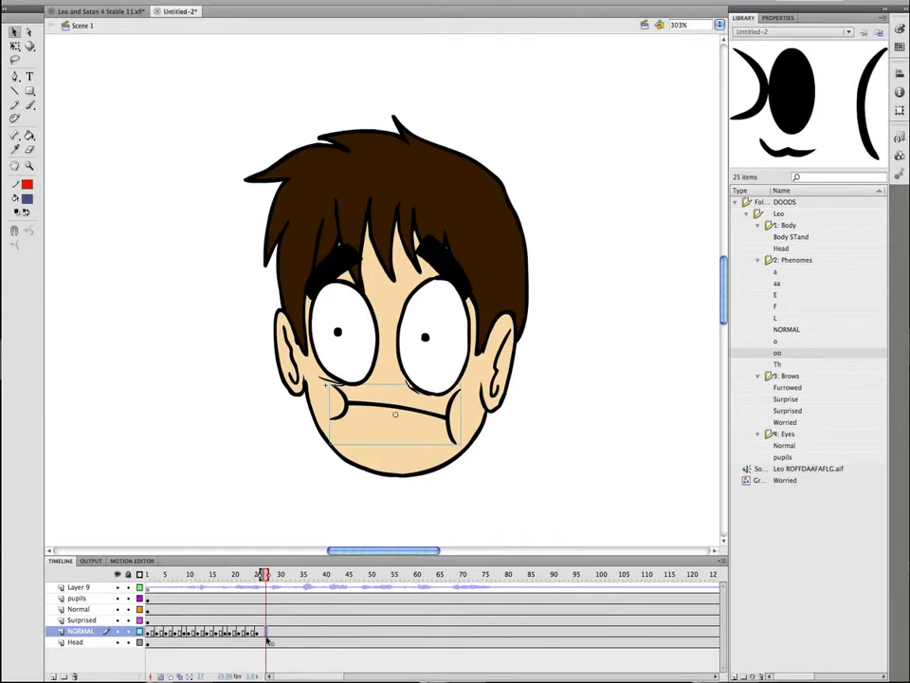
key("F7")
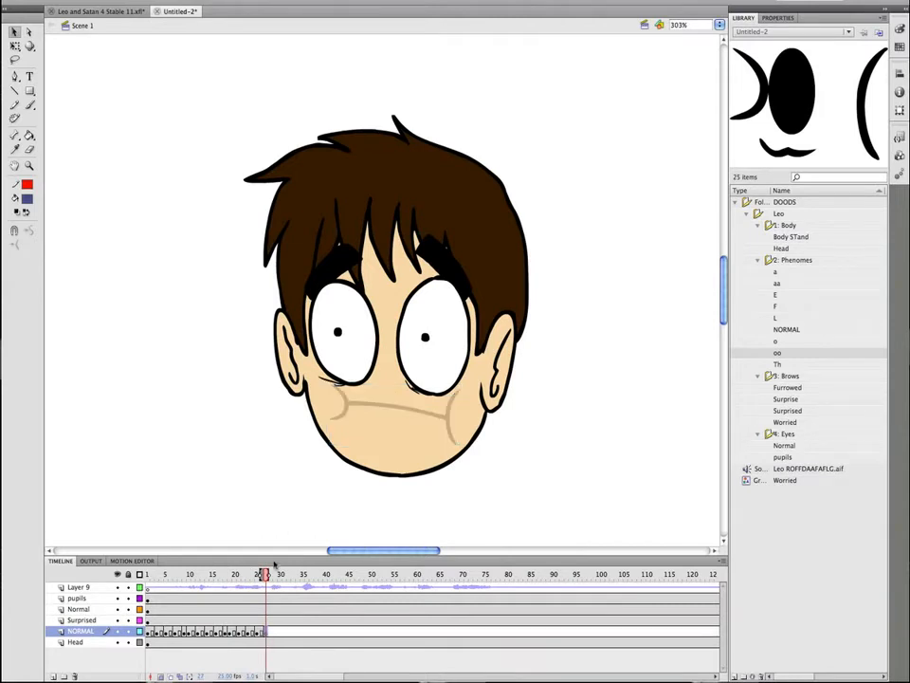
left_click_drag(265, 585, 181, 609)
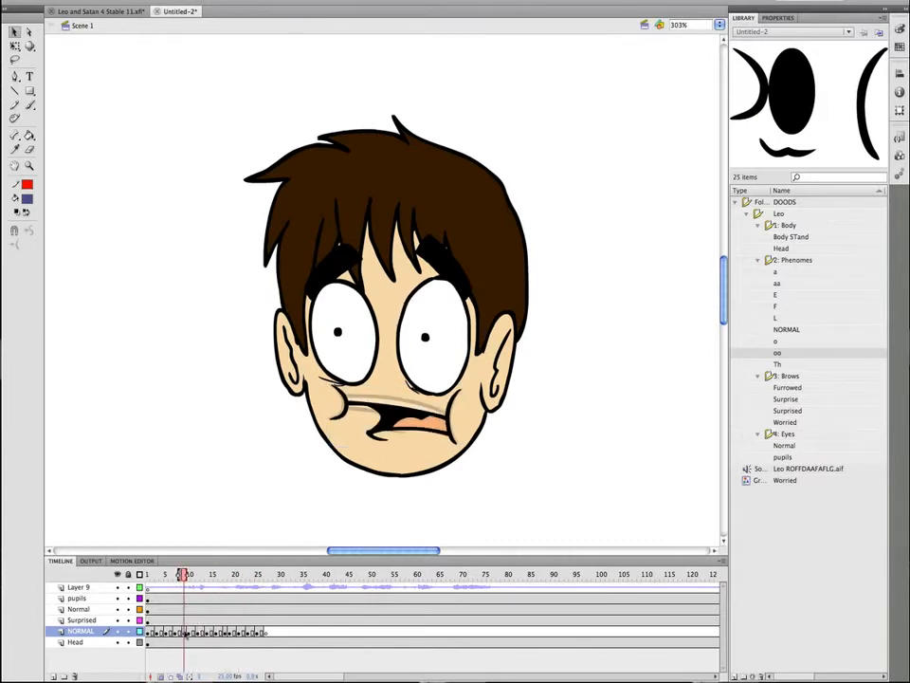
left_click(266, 631)
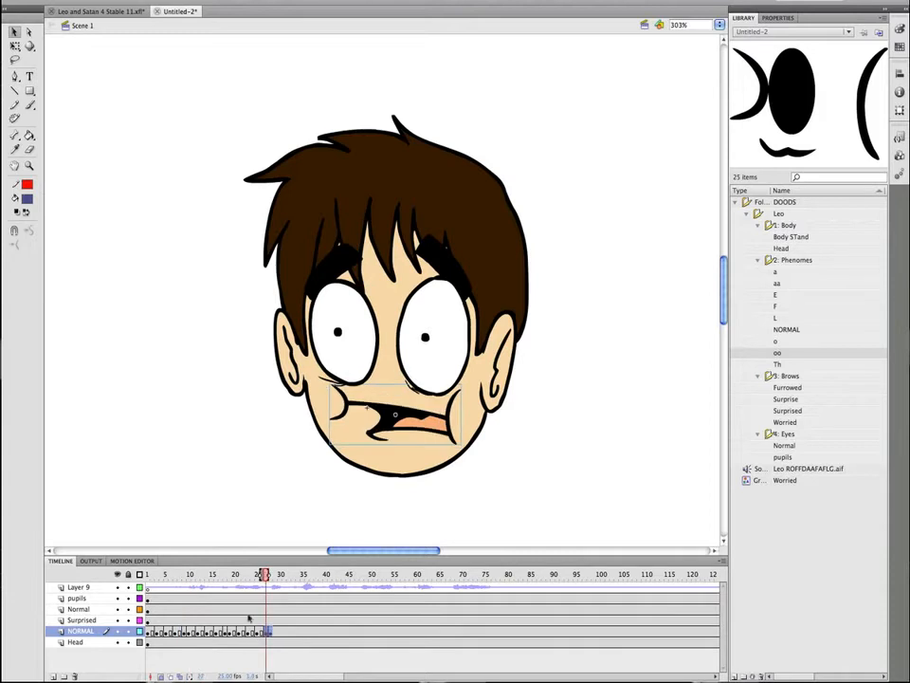
Copy the E mouth into frame 30 of the mouth layer and replay from around frame 18
left_click_drag(249, 582, 278, 631)
left_click(222, 633)
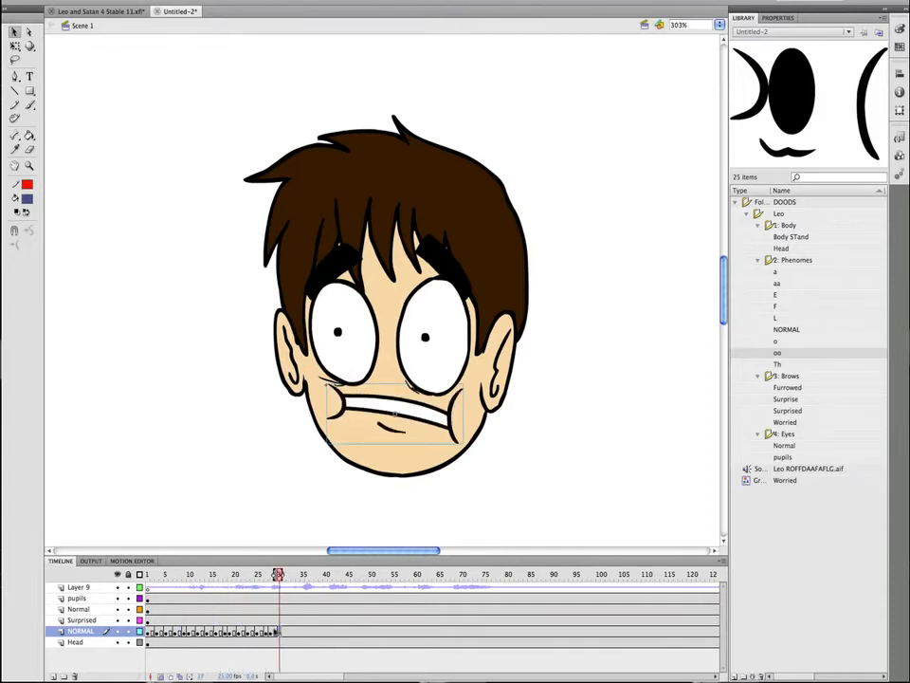
left_click(224, 631)
key("Return")
key("Return")
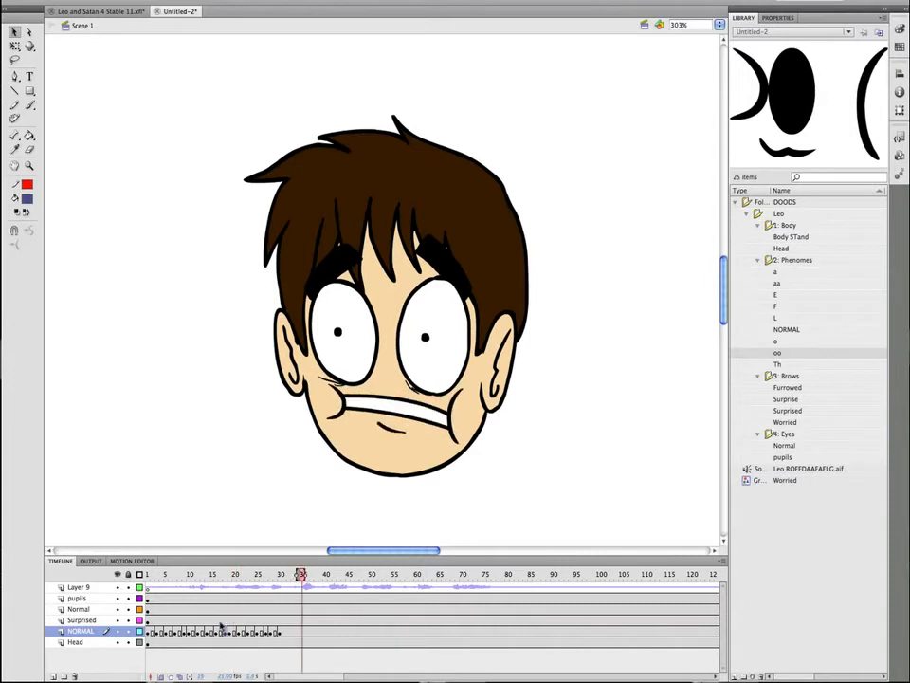
Insert a blank keyframe at frame 32 of the mouth layer, copy the open-mouth keyframes from around frame 28 to frames 32 and 33, and replay
left_click(290, 631)
left_click(286, 632)
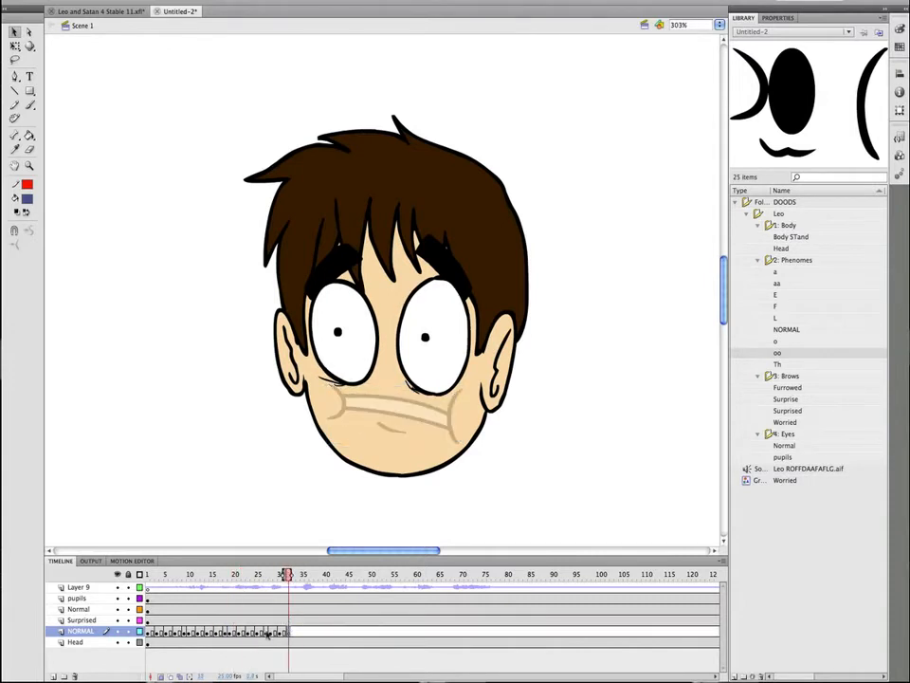
left_click(270, 632)
left_click_drag(271, 633, 293, 633)
left_click(250, 631)
key("Return")
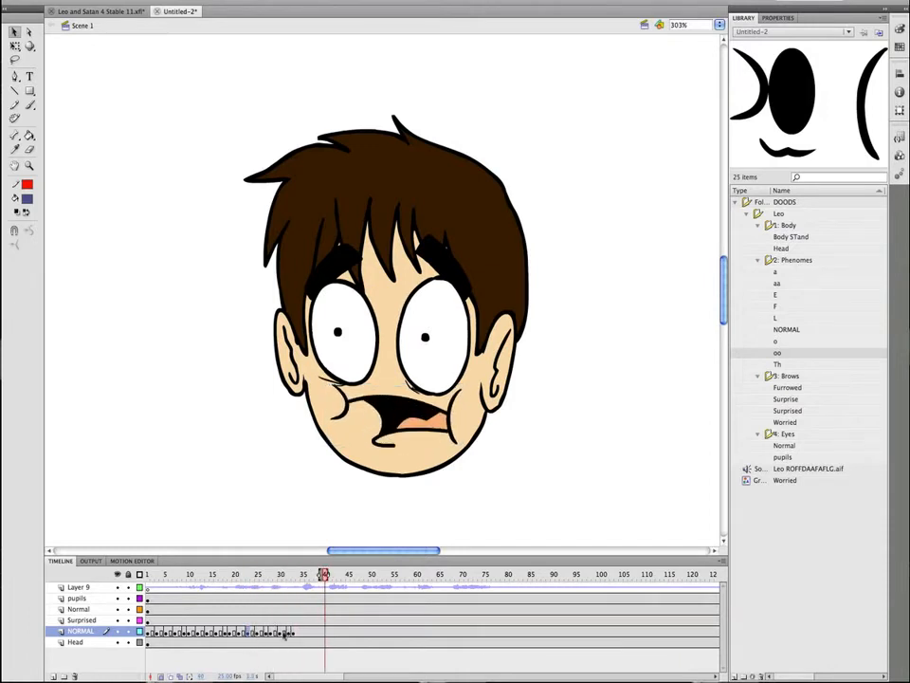
Copy the E mouth into frame 35 of the mouth layer and replay the lip sync
left_click(284, 632)
left_click(253, 633)
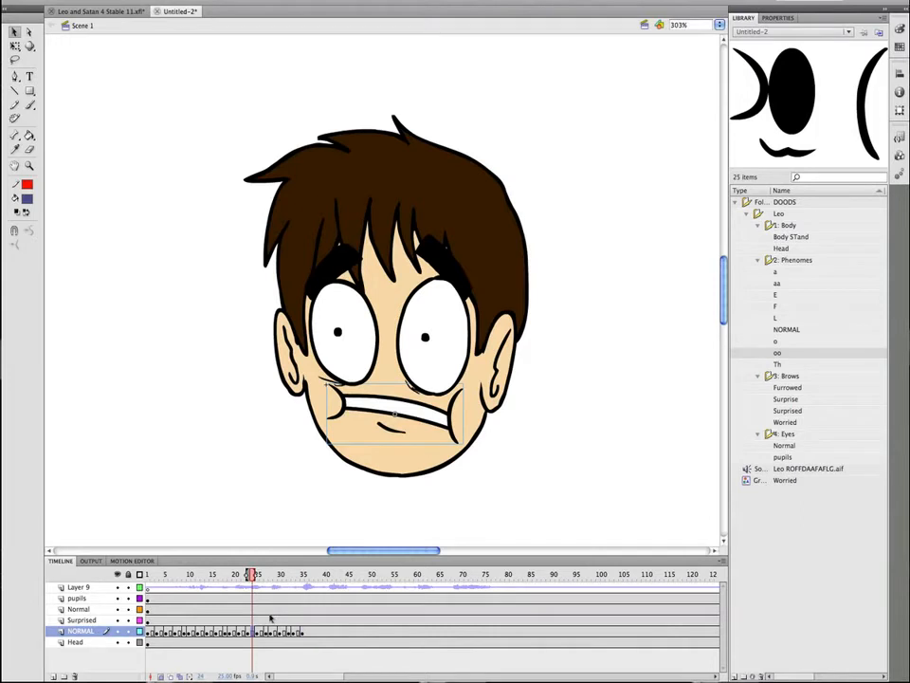
left_click(220, 624)
key("Return")
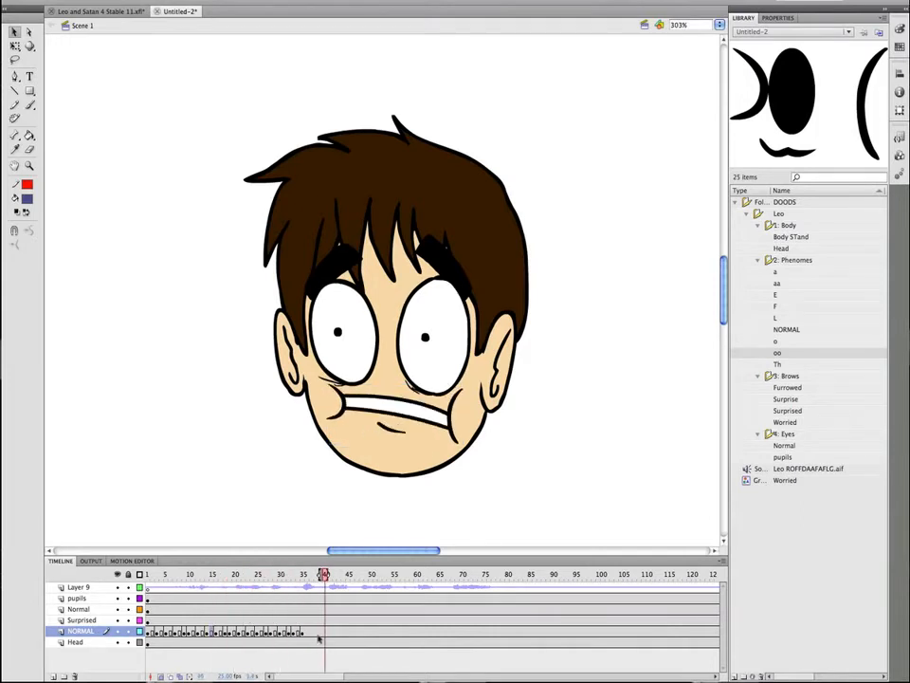
Insert a blank keyframe at frame 38 of the mouth layer and copy the wide-open mouth from around frame 33 there
left_click(316, 631)
key("Delete")
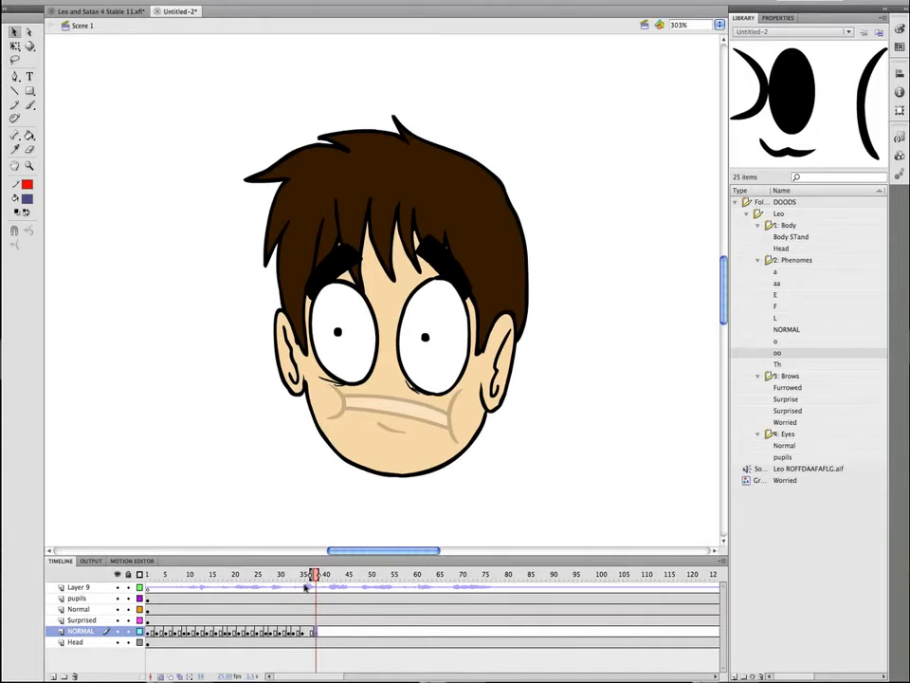
mouse_move(306, 588)
left_mouse_down()
mouse_move(282, 586)
mouse_move(293, 585)
left_mouse_up()
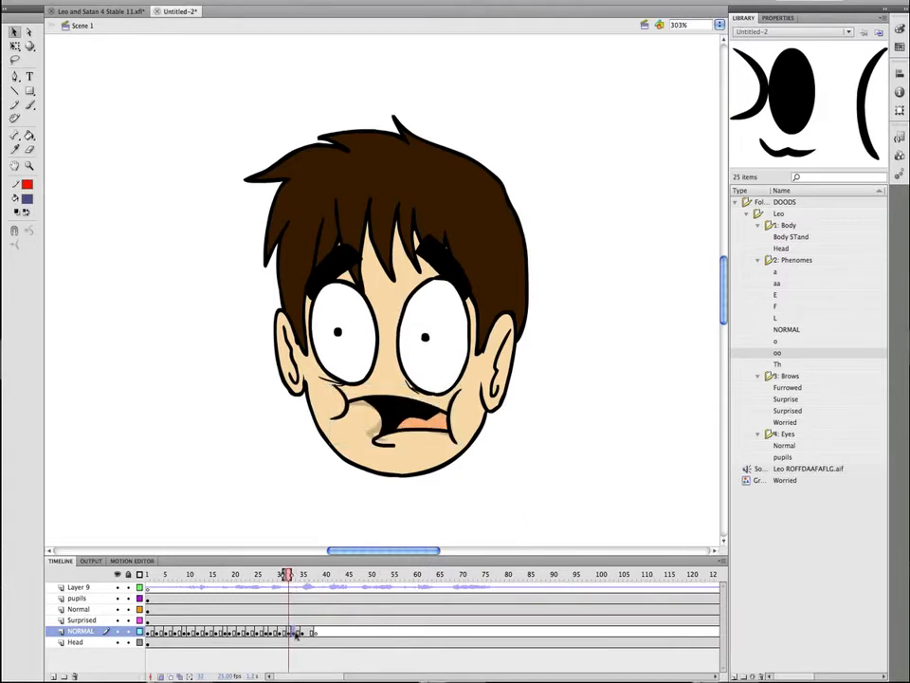
left_click(315, 631)
mouse_move(318, 641)
left_mouse_down()
mouse_move(280, 631)
mouse_move(327, 632)
left_mouse_up()
Insert a blank keyframe at frame 40 of the mouth layer, copy the o and oo mouths from frames 18 and 19 to frames 40 and 41, and replay
left_click(326, 632)
key("F7")
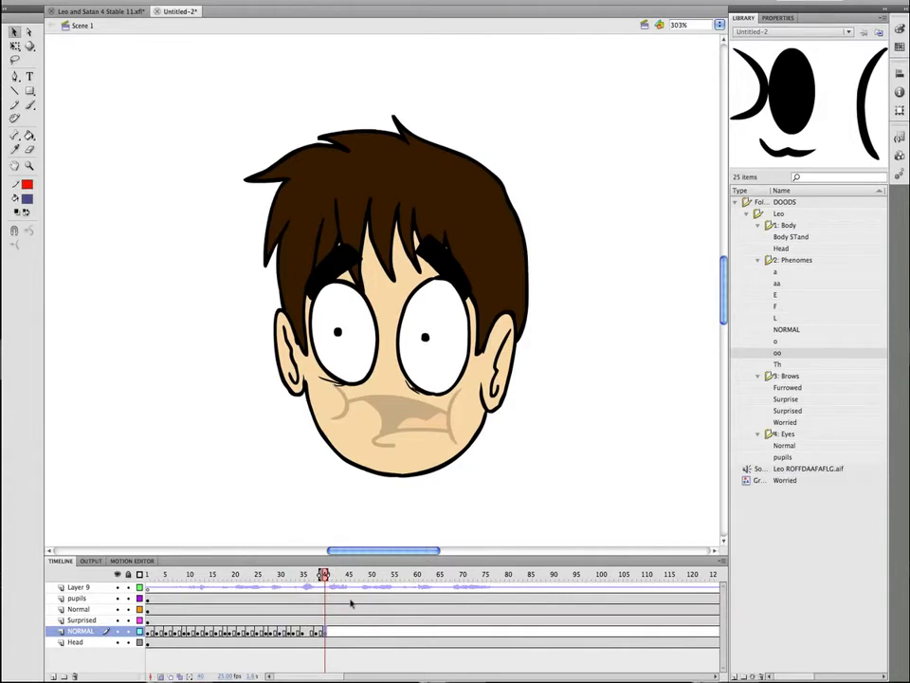
left_click_drag(322, 597, 231, 590)
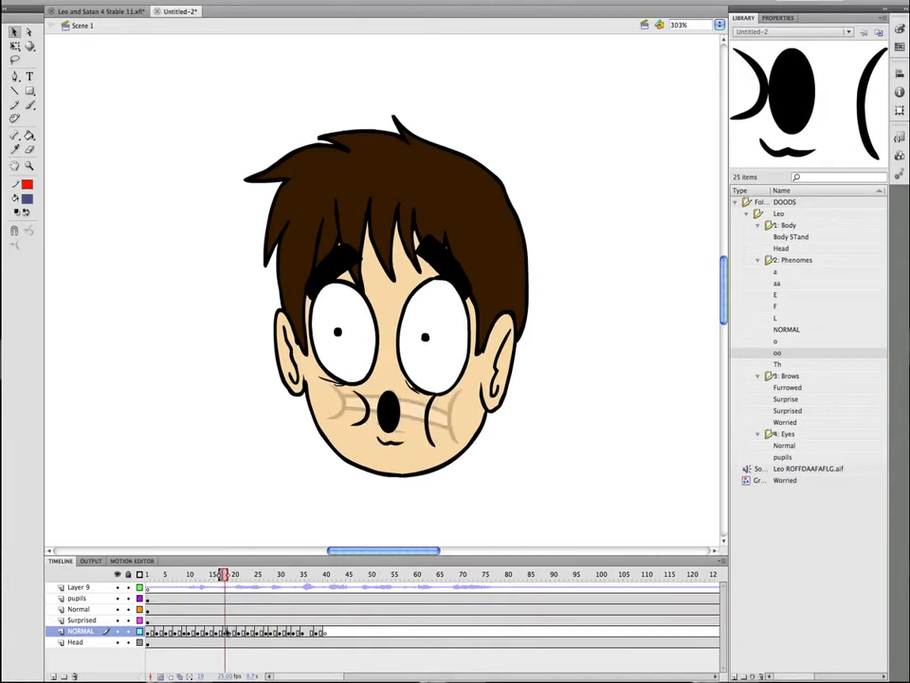
left_click_drag(227, 633, 328, 633)
left_click(292, 631)
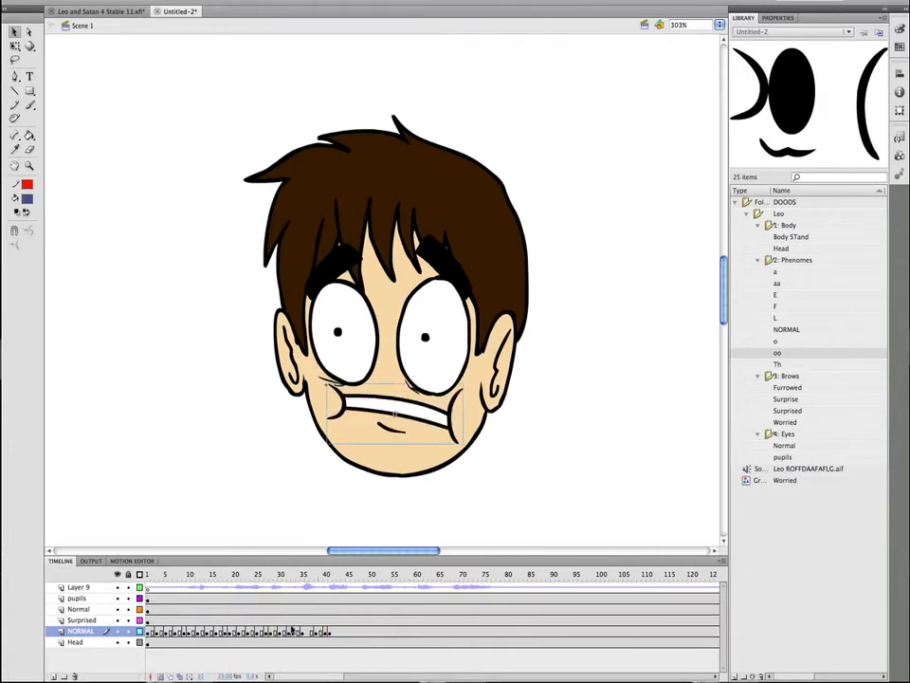
key("Return")
key("Return")
Insert a blank keyframe at frame 43 of the mouth layer, place the L mouth on the face, and replay
left_click(339, 632)
key("F7")
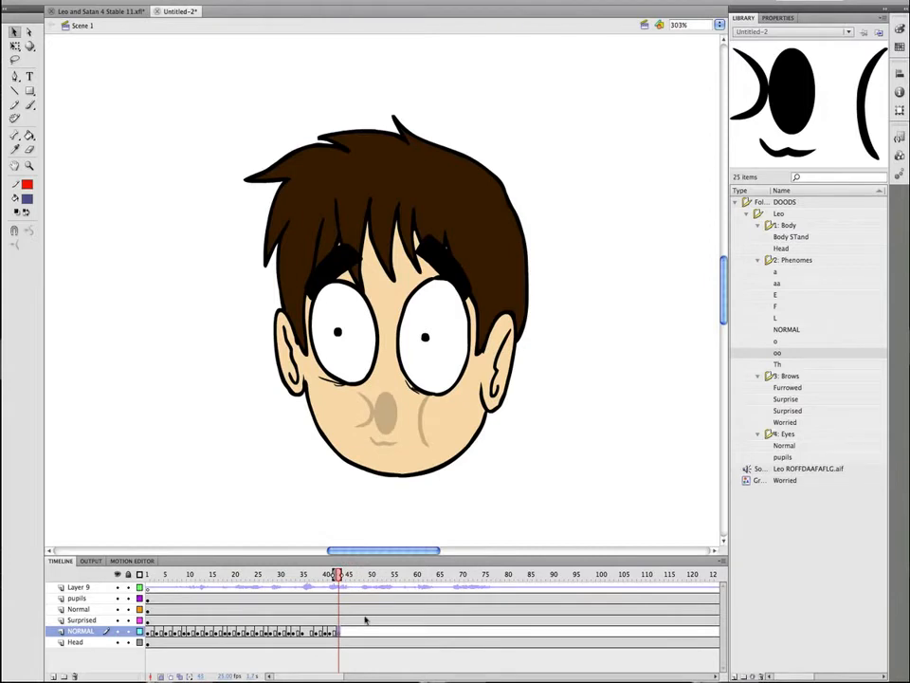
left_click(792, 318)
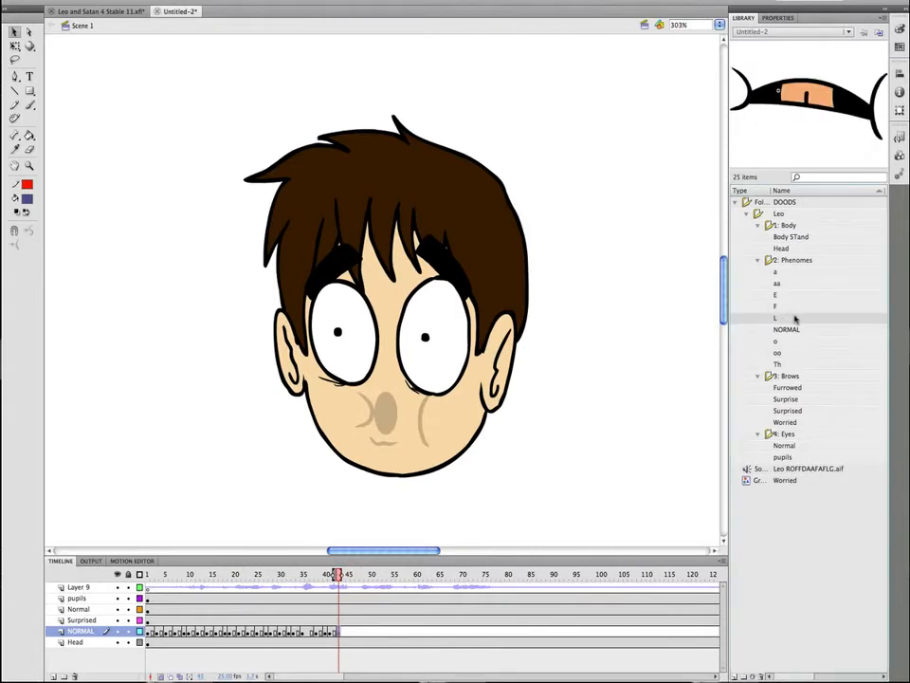
left_click_drag(643, 353, 391, 419)
left_click(271, 641)
key("Return")
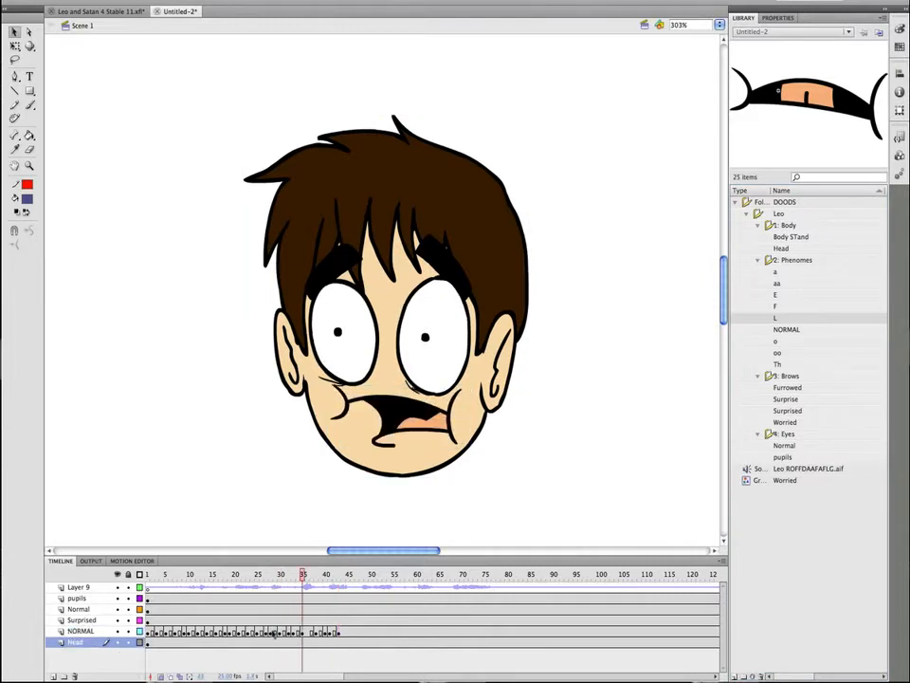
key("Return")
Nudge the L mouth on frame 43 into line with the earlier mouths, adjusting the onion-skin range and narrowing it again
left_click(339, 631)
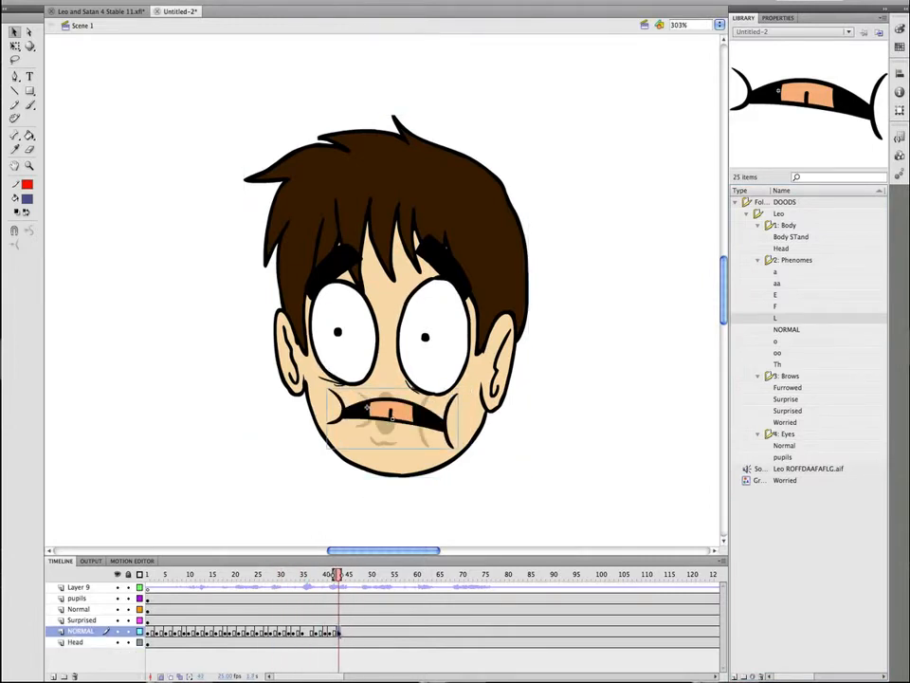
left_click_drag(334, 575, 312, 575)
left_click_drag(434, 425, 436, 423)
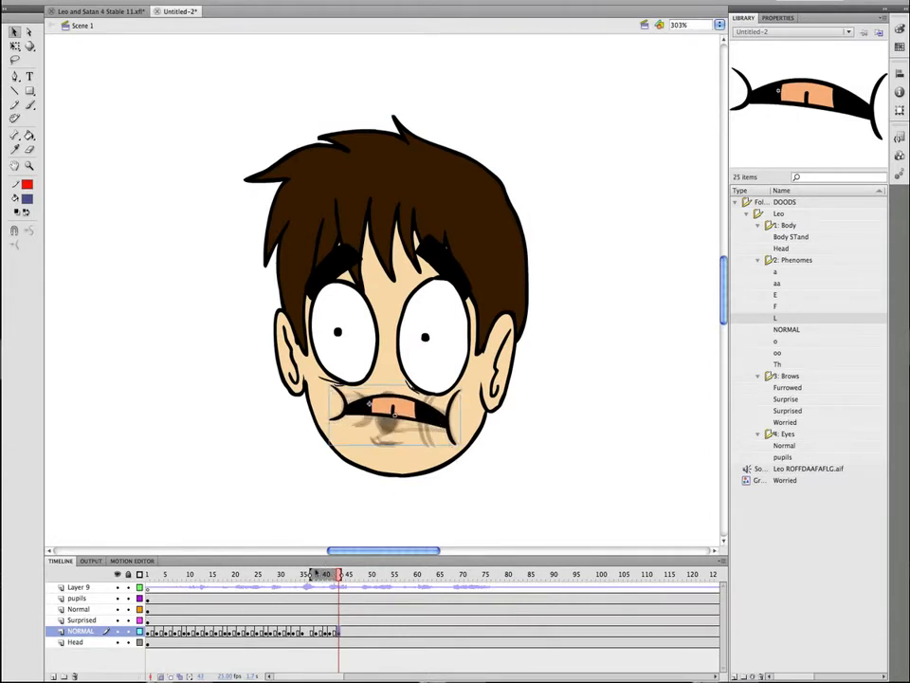
left_click_drag(305, 574, 428, 575)
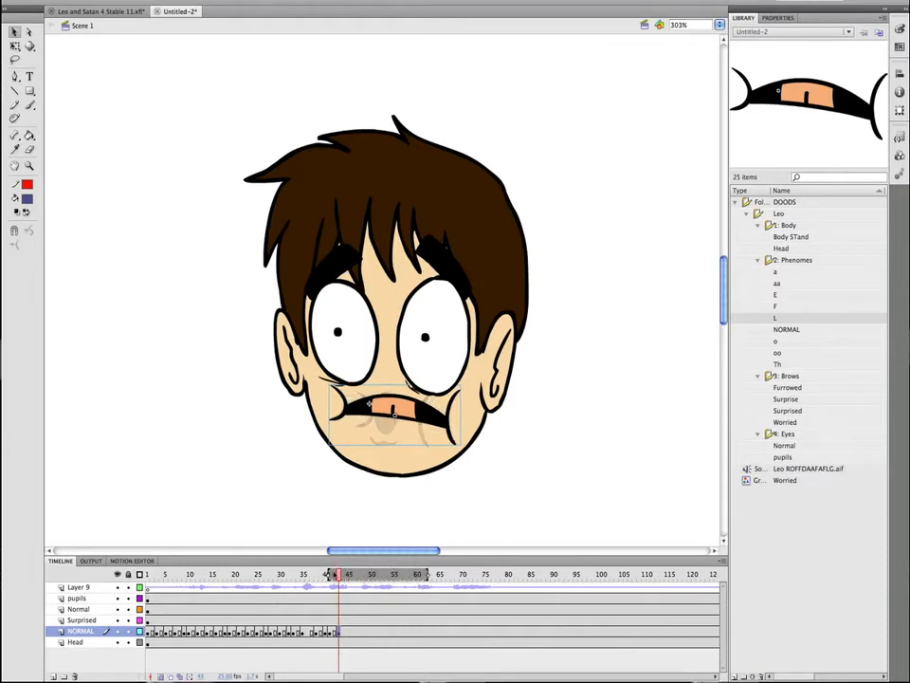
mouse_move(327, 574)
left_mouse_down()
mouse_move(206, 574)
mouse_move(327, 574)
left_mouse_up()
left_click_drag(428, 575, 340, 571)
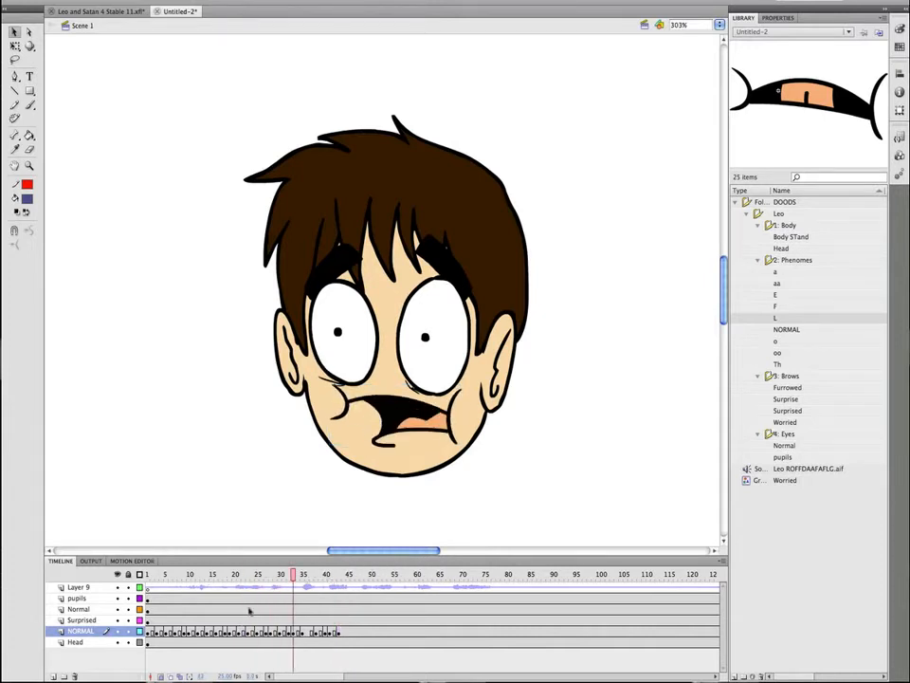
Insert a blank keyframe at frame 45 of the mouth layer and place the F mouth on the face
left_click(348, 629)
key("F7")
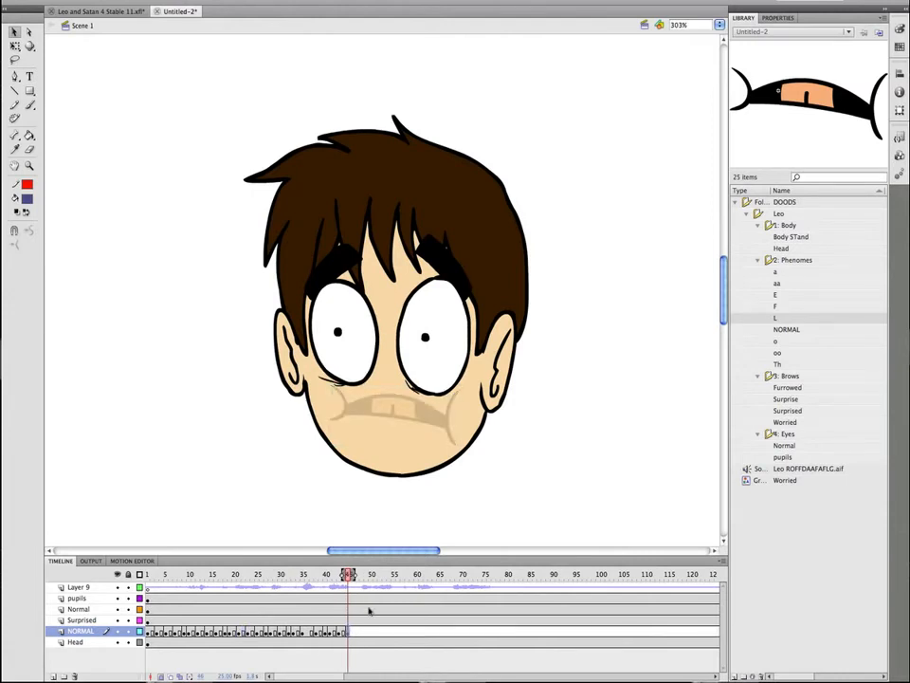
left_click(785, 298)
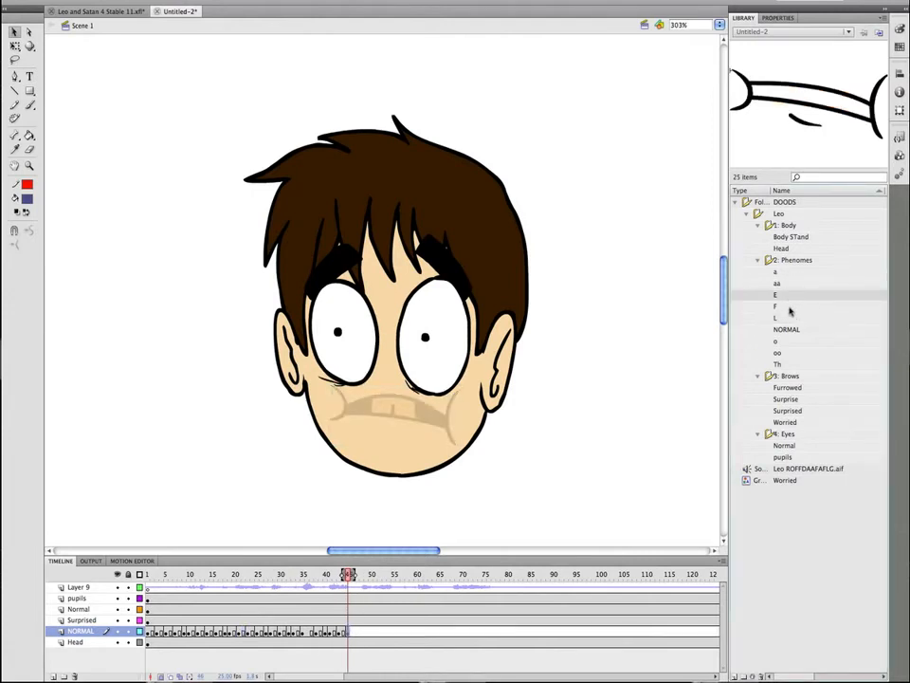
left_click(789, 307)
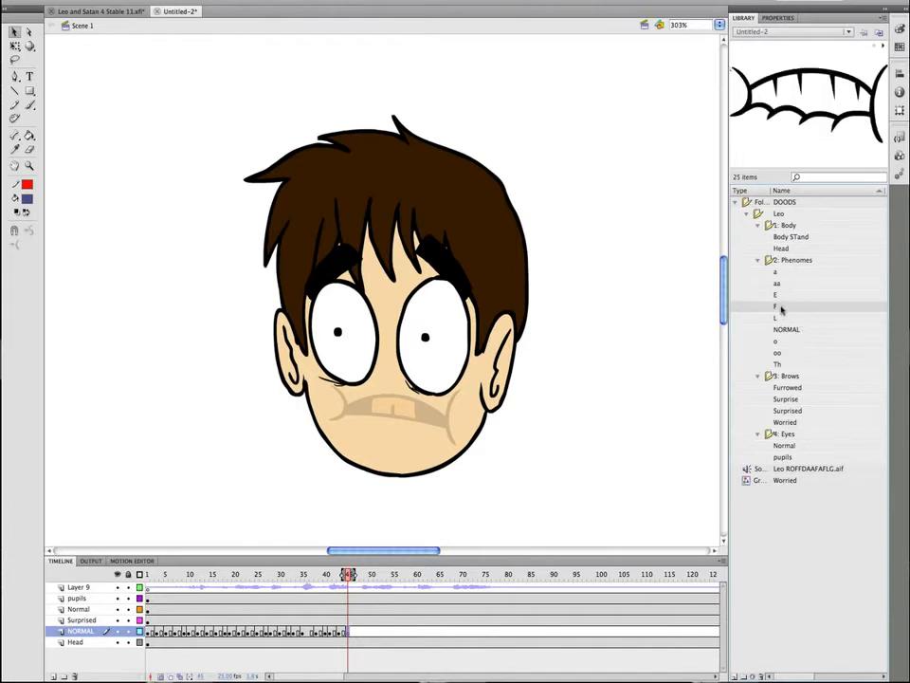
left_click_drag(780, 309, 409, 410)
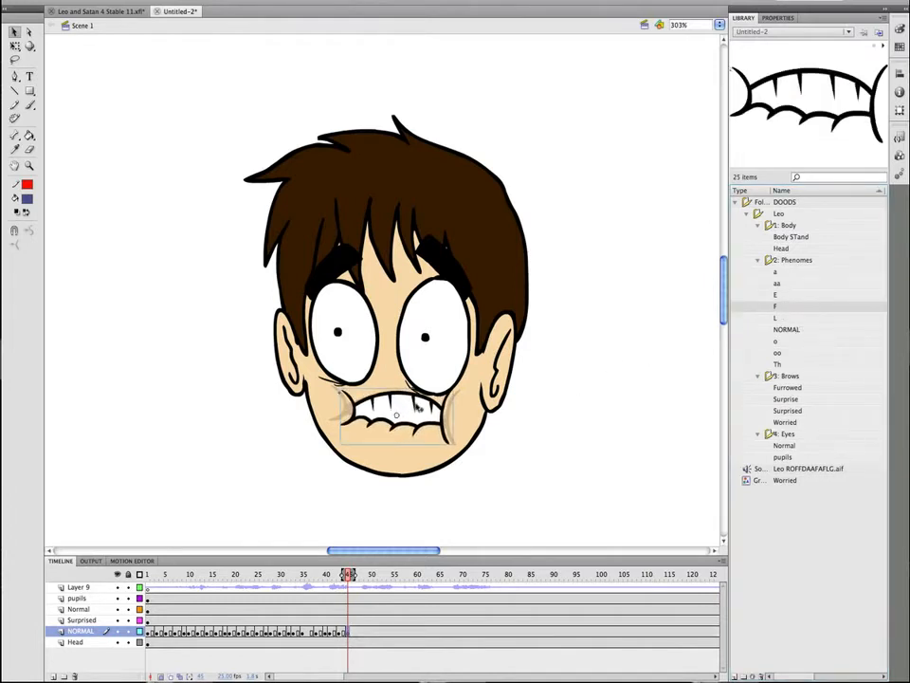
Insert a blank keyframe at frame 47 of the mouth layer, copy the two open mouths from frames 32 and 33 to frames 47 and 48, and replay
left_click(298, 618)
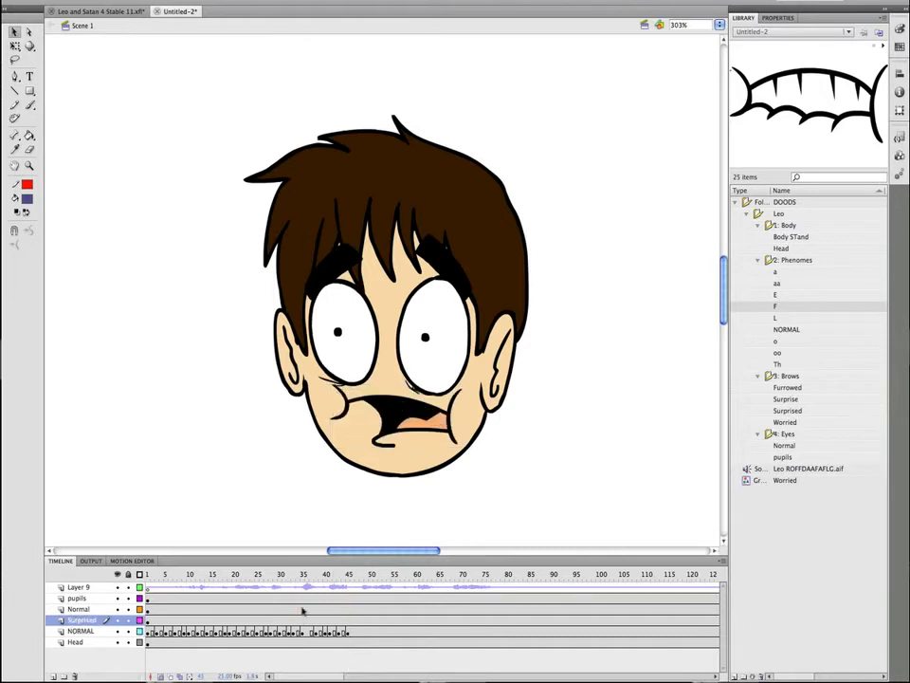
key("Return")
key("Return")
left_click(357, 633)
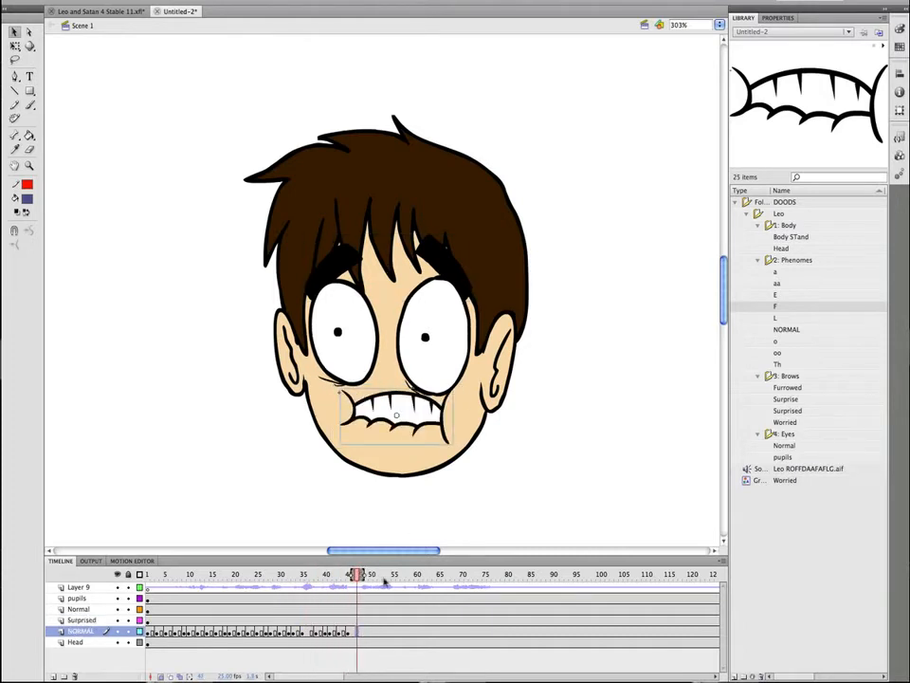
key("F7")
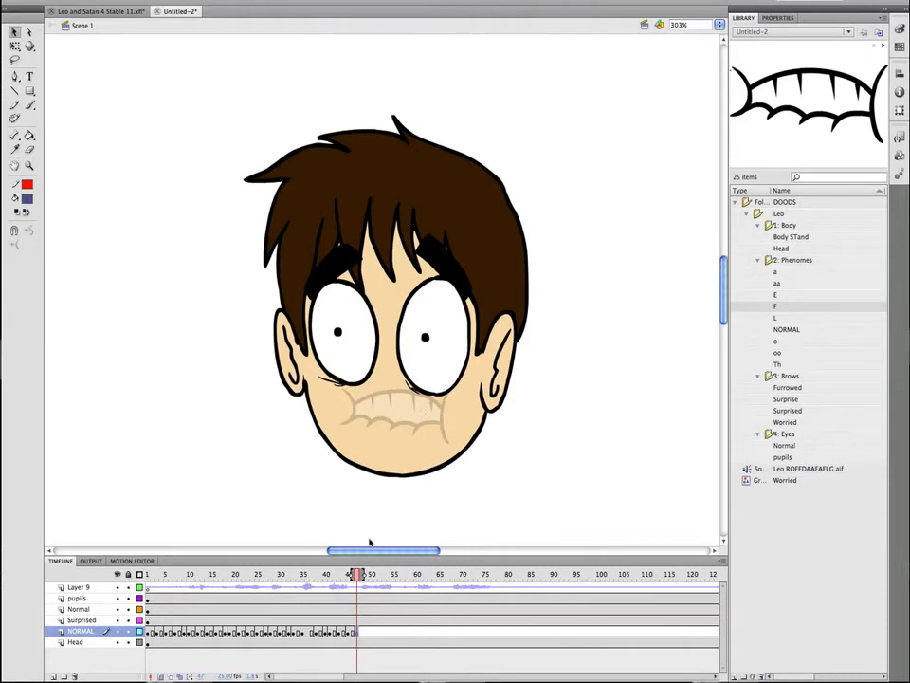
left_click_drag(352, 587, 286, 582)
left_click_drag(290, 632, 359, 630)
left_click(290, 630)
key("Return")
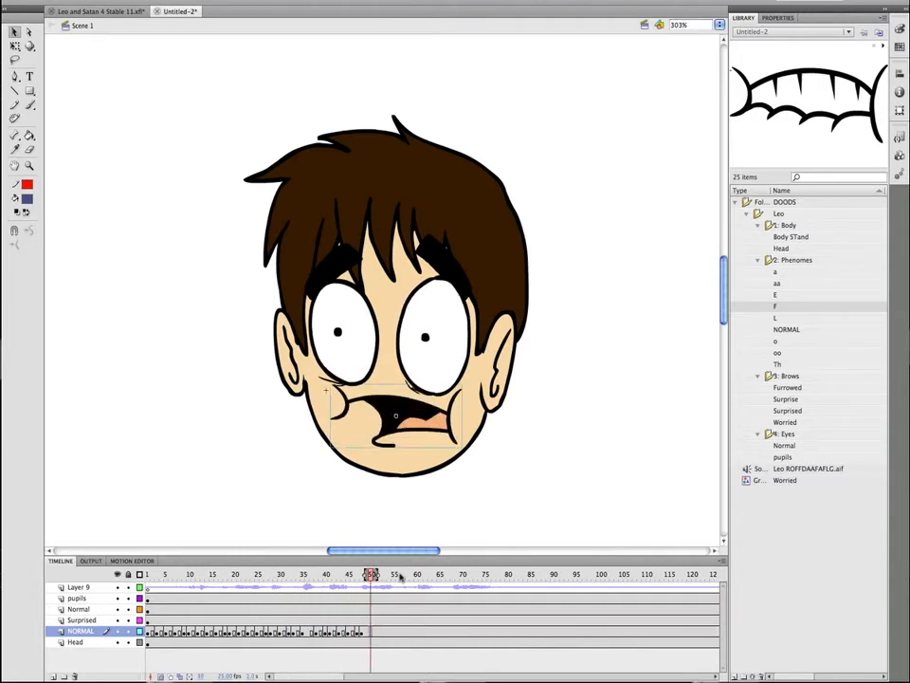
Copy the L mouth from frame 43 to frame 50 of the mouth layer and replay the animation
left_click(338, 584)
left_click_drag(339, 584, 372, 632)
left_click(339, 633)
left_click(248, 628)
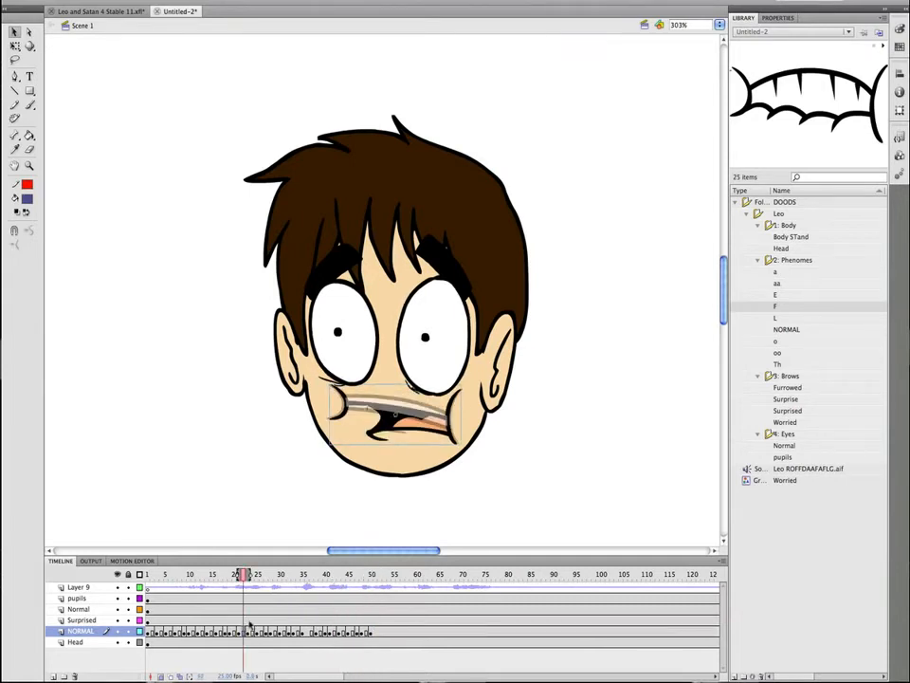
left_click(370, 630)
key("Return")
Move the L mouth's keyframe from frame 50 to frame 49 and replay the animation
left_click(317, 629)
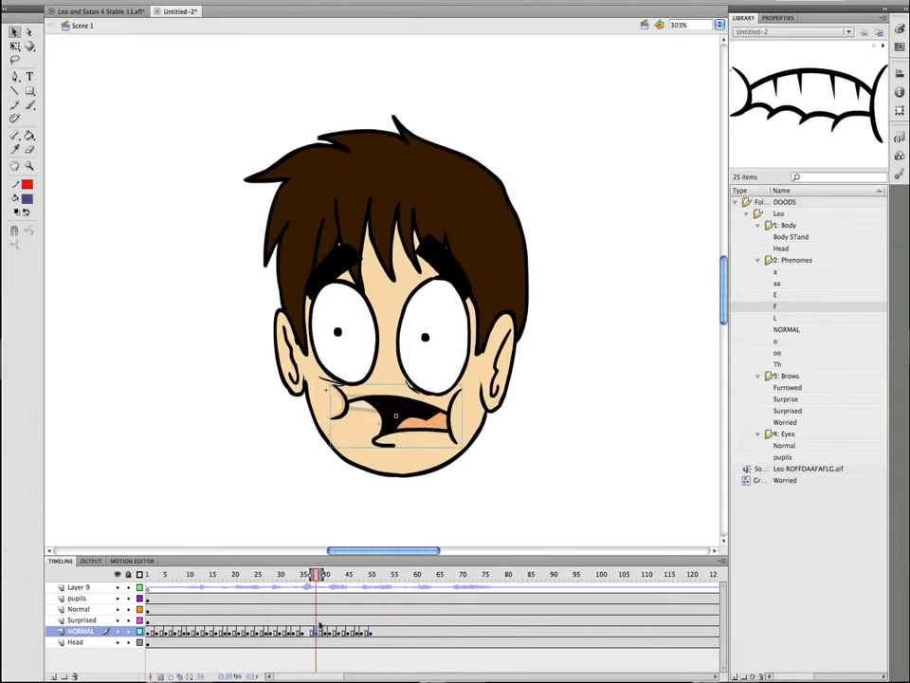
mouse_move(317, 630)
left_mouse_down()
mouse_move(403, 615)
mouse_move(333, 638)
mouse_move(389, 648)
left_mouse_up()
left_click(370, 632)
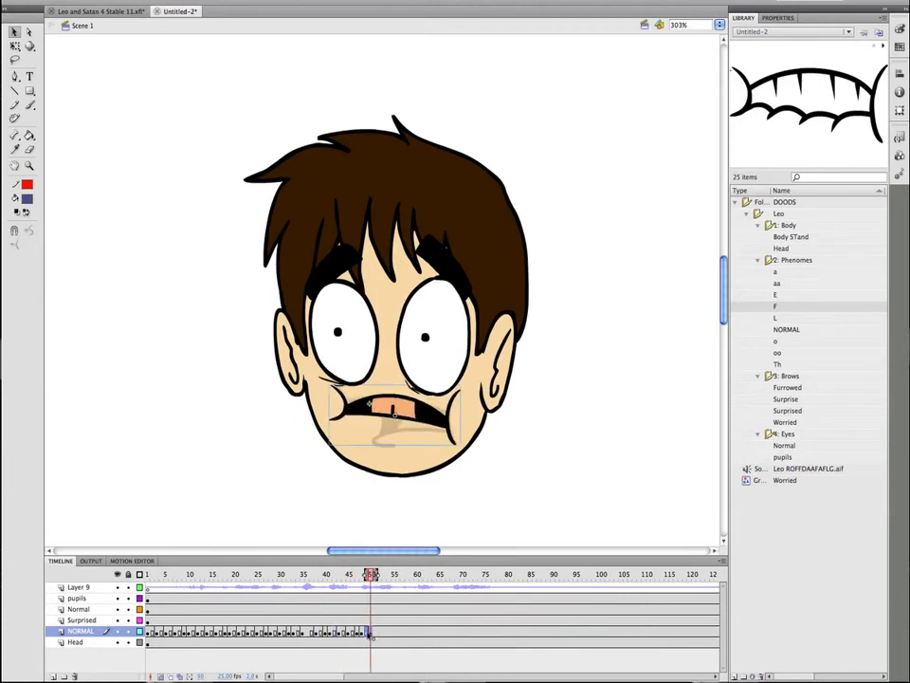
left_click(271, 628)
left_click(366, 631)
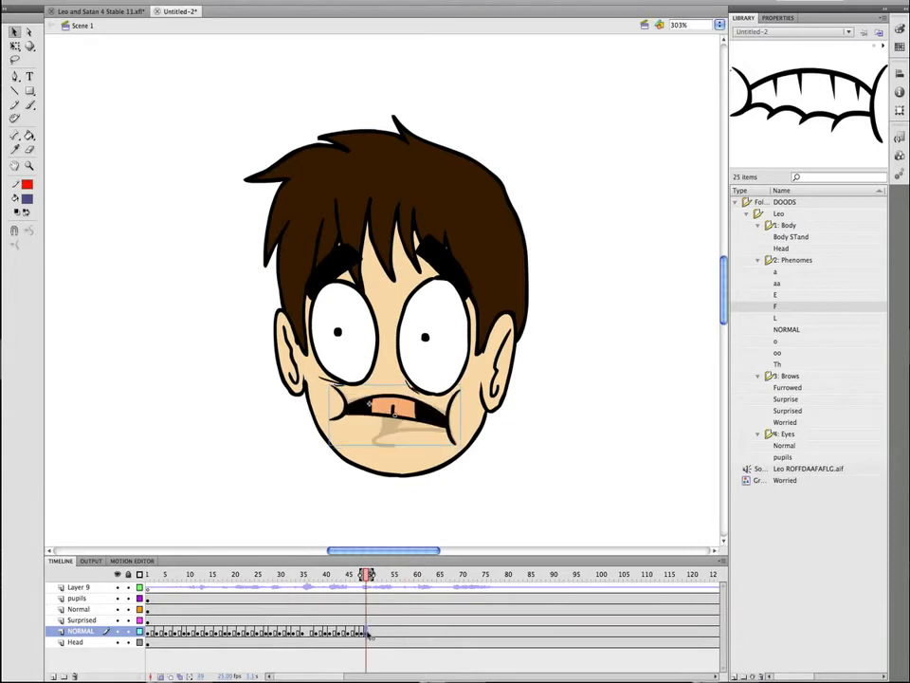
left_click(274, 637)
key("Return")
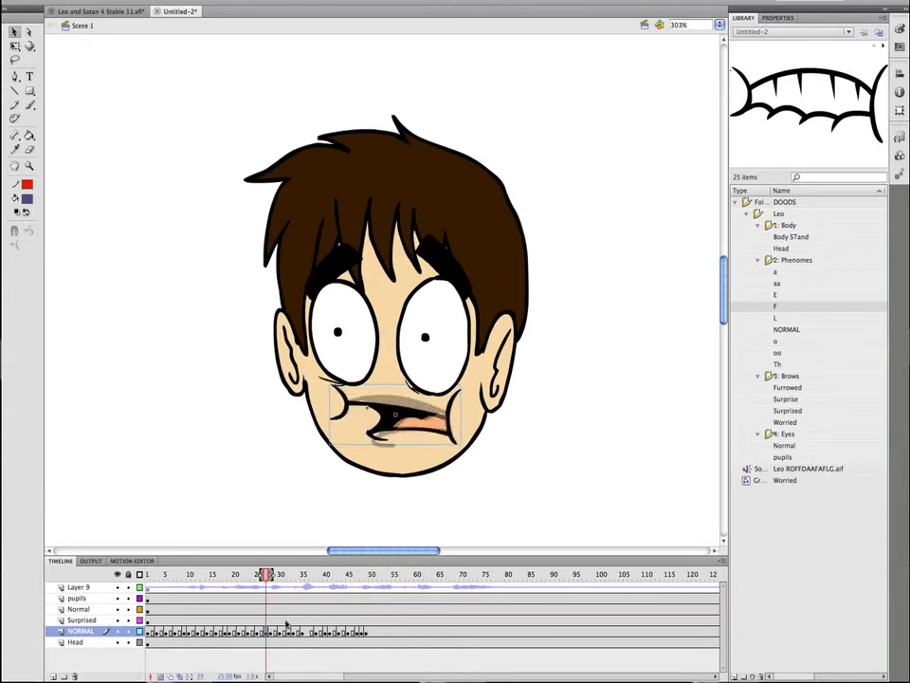
Insert a blank keyframe at frame 51, copy the two open mouths from frames 32 and 33 to frames 51 and 52, and replay
left_click(373, 636)
key("F7")
left_click_drag(350, 578, 289, 573)
left_click(293, 634)
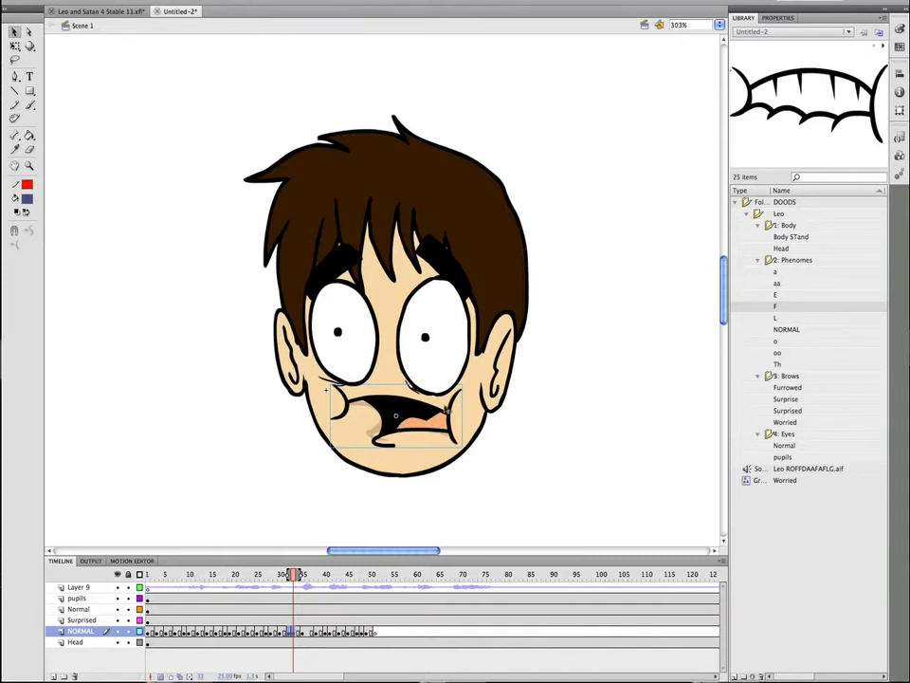
left_click_drag(292, 635, 379, 633)
left_click_drag(378, 634, 378, 634)
left_click(304, 632)
key("Return")
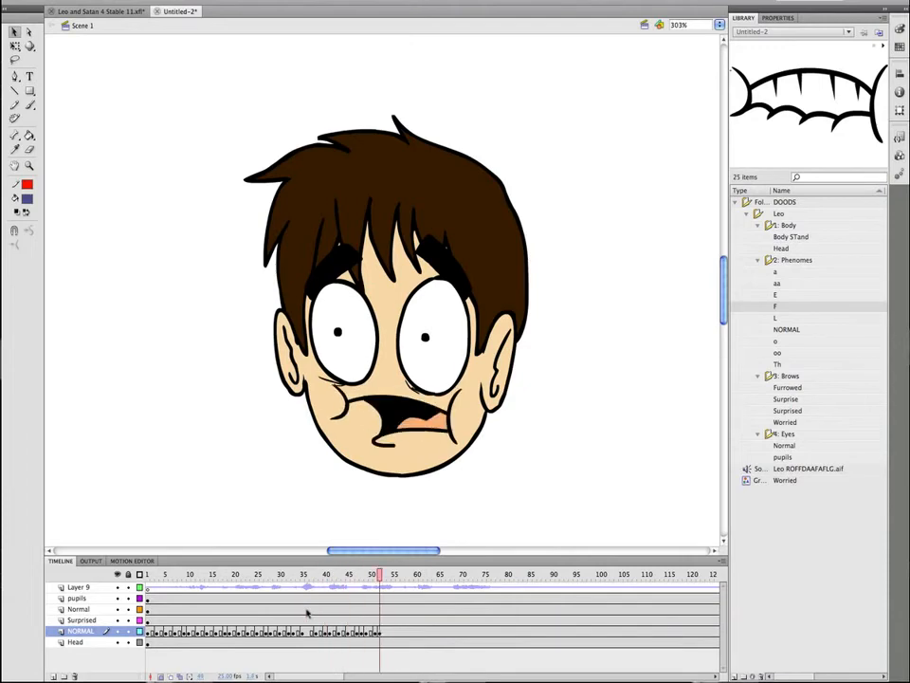
key("Return")
Insert a blank keyframe at frame 54 of the mouth layer, copy the closed-teeth mouth showing at frame 36 onto it, and replay
left_click(389, 631)
key("F7")
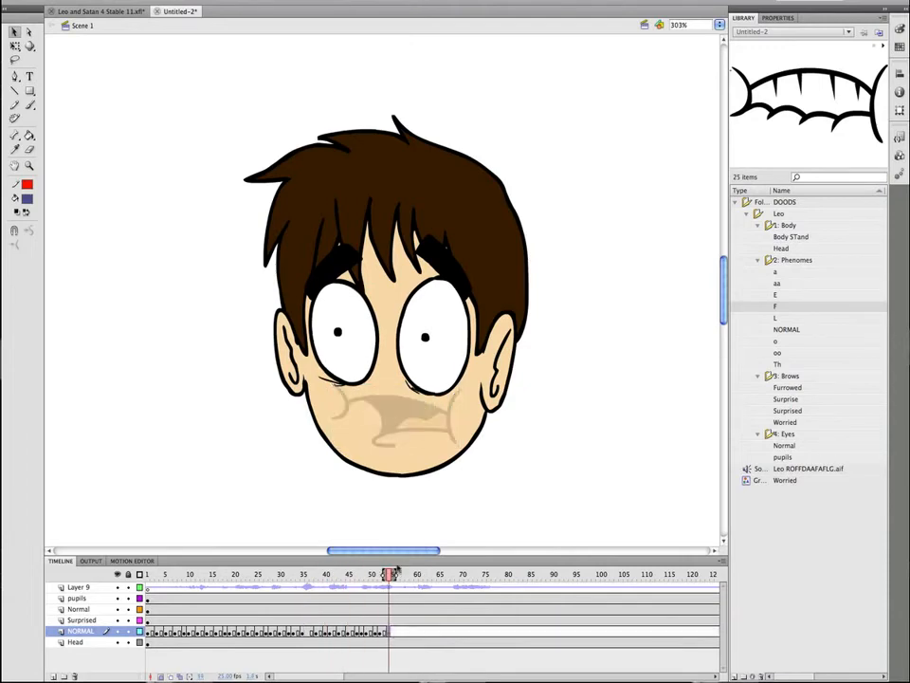
left_click_drag(365, 577, 306, 574)
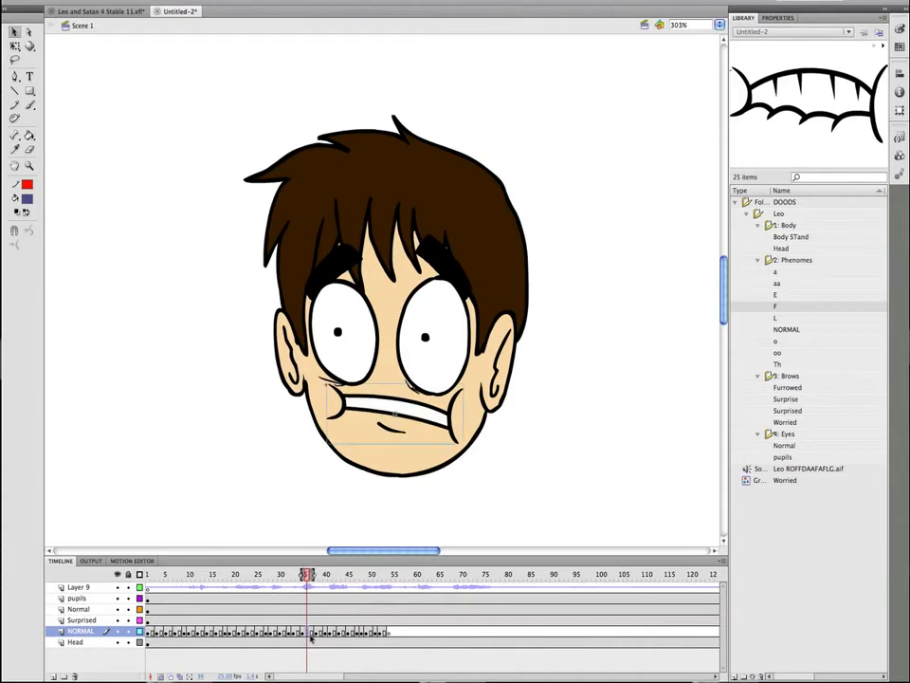
key("Return")
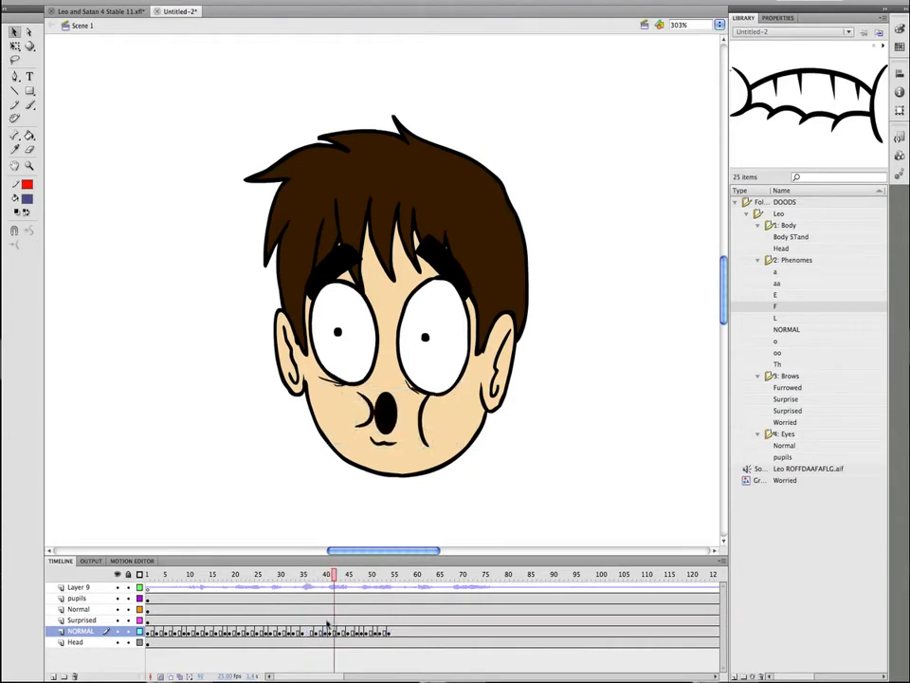
Insert a blank keyframe at frame 56, copy the mouth sequence of frames 51 to 54 onto frames 56 to 59, and replay
left_click(400, 626)
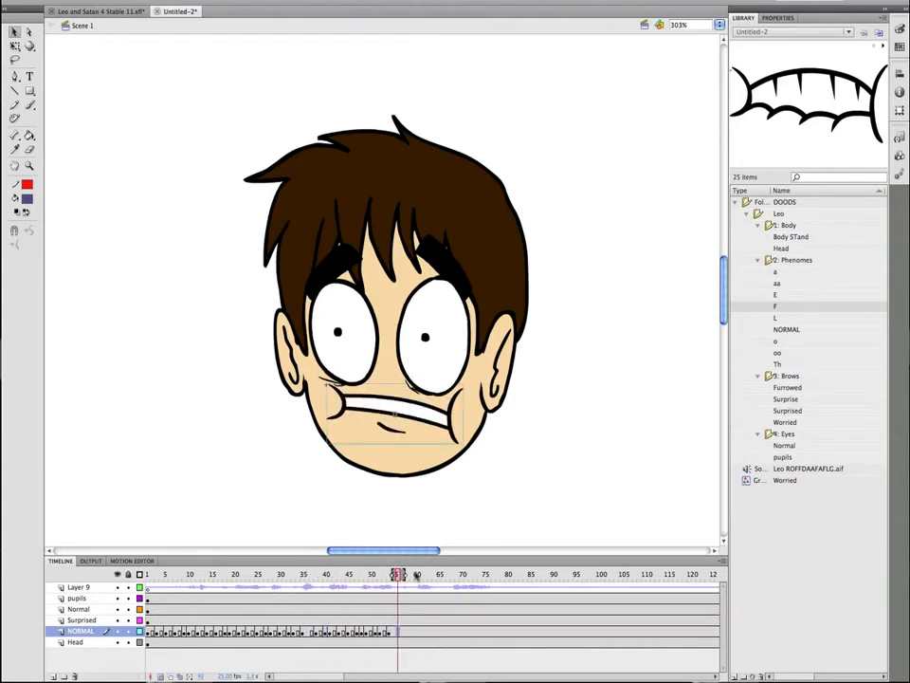
key("F7")
left_click(318, 642)
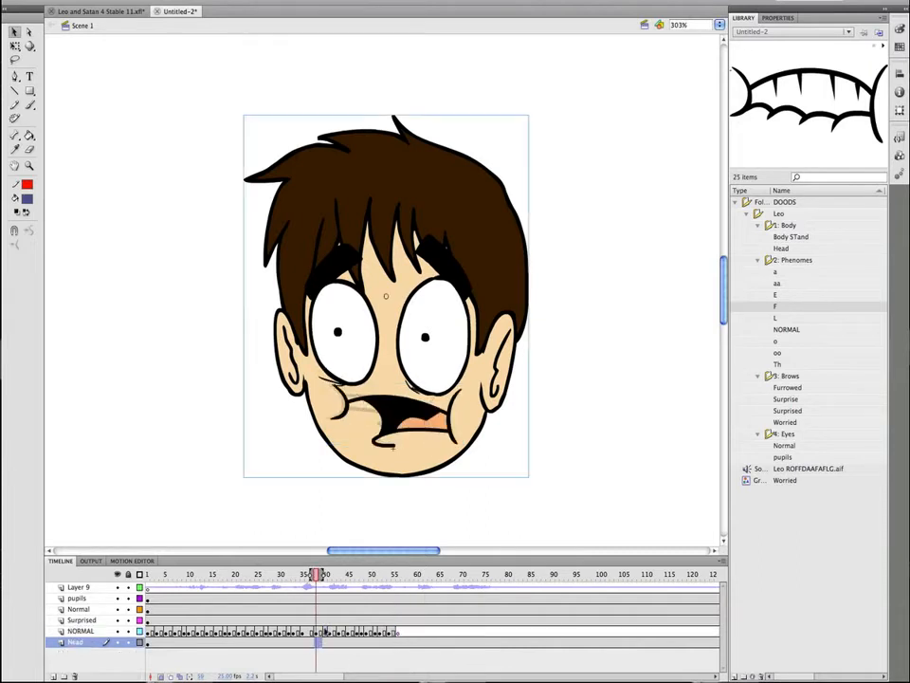
key("Return")
left_click_drag(416, 575, 374, 579)
left_click_drag(376, 633, 414, 633)
left_click(389, 632)
left_click(360, 632)
key("Return")
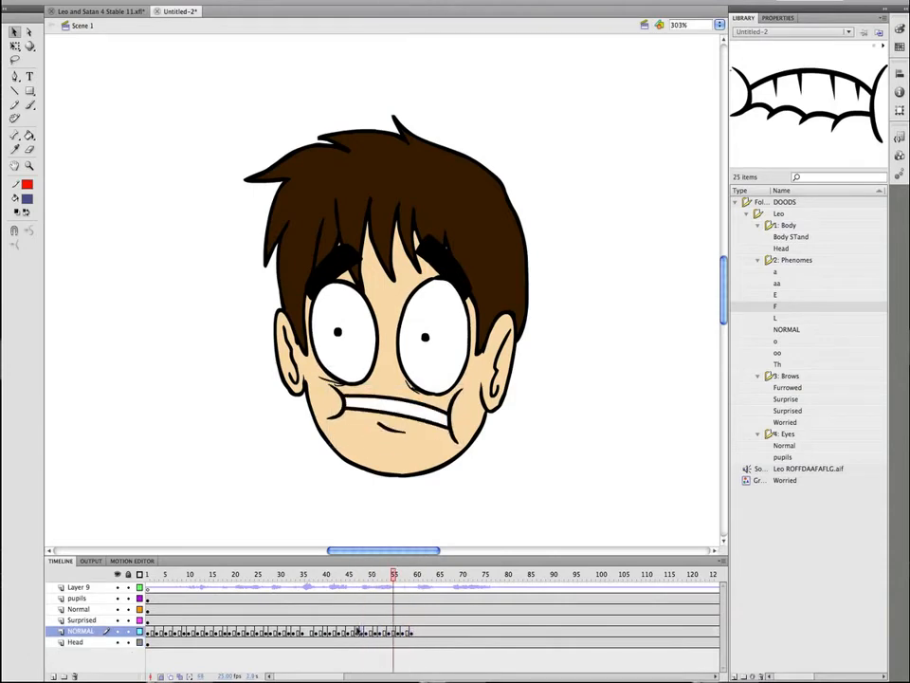
Repeat the open mouths of frames 56 and 57 on frames 59 and 60, put the closed-teeth mouth on frame 62, and replay
left_click(376, 624)
key("Return")
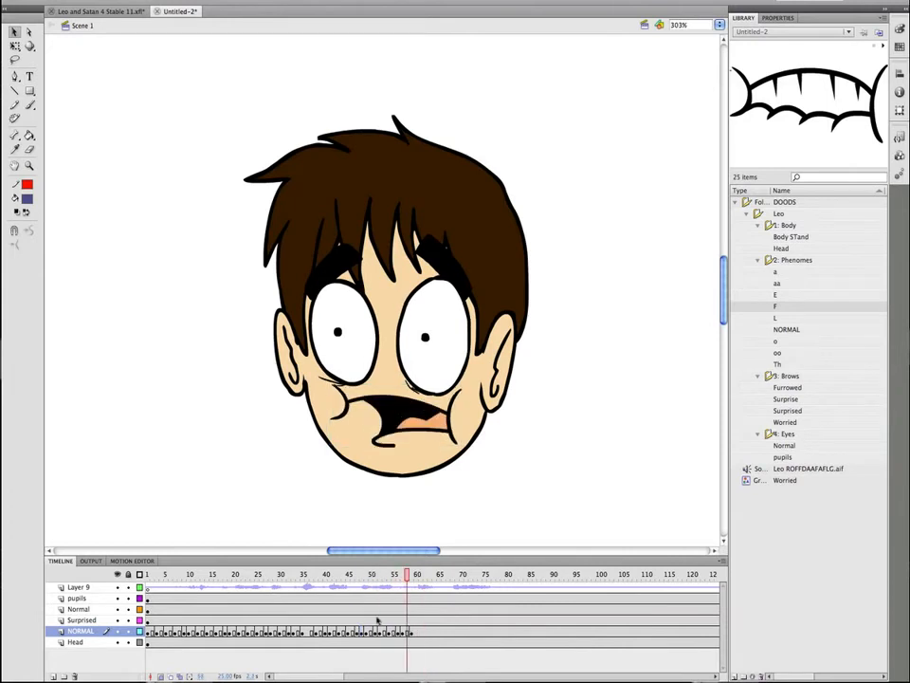
left_click(380, 617)
key("Return")
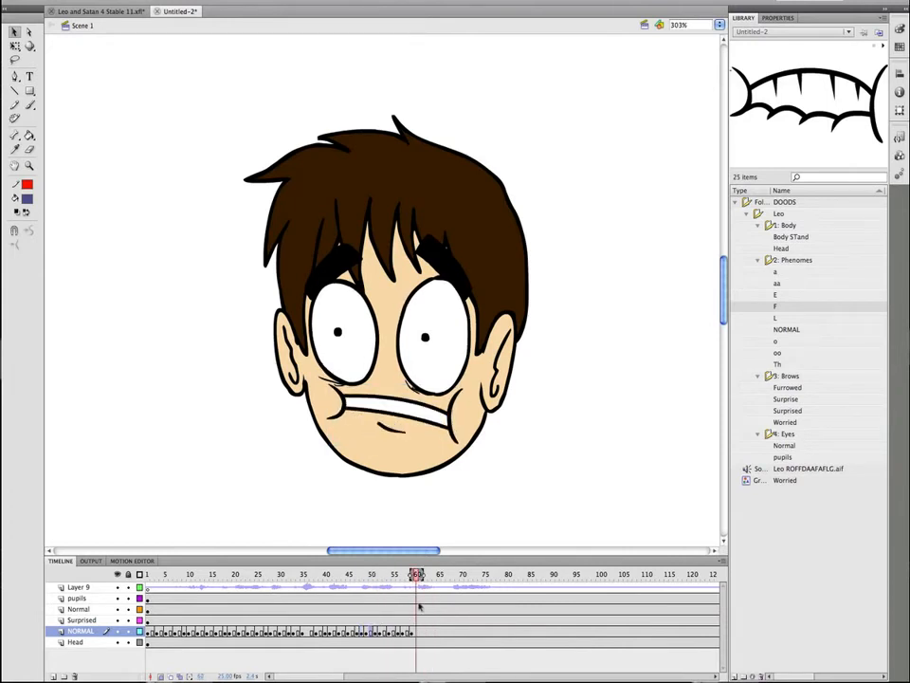
left_click(402, 633)
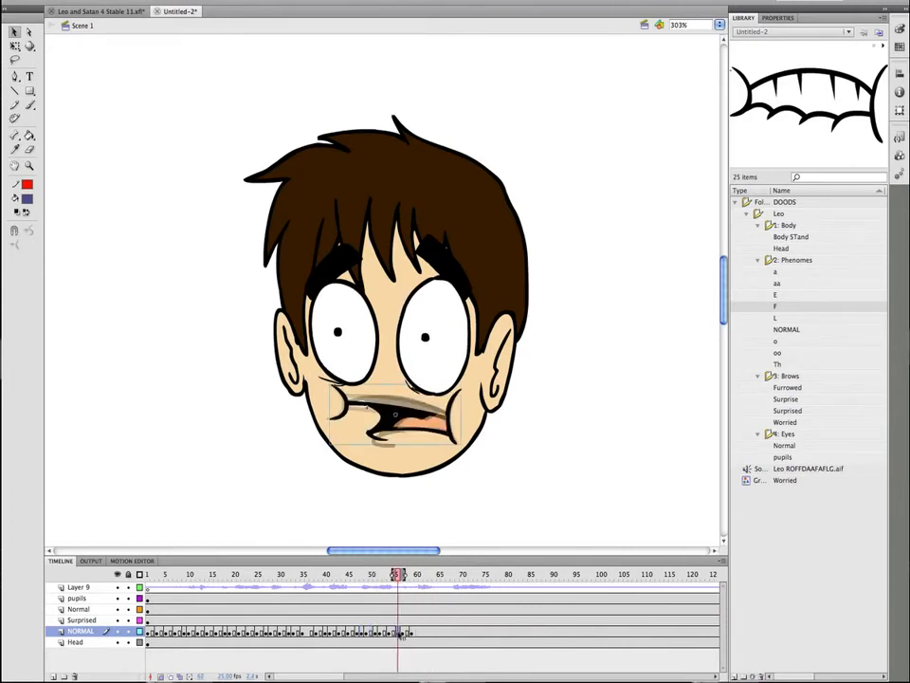
left_click(410, 632)
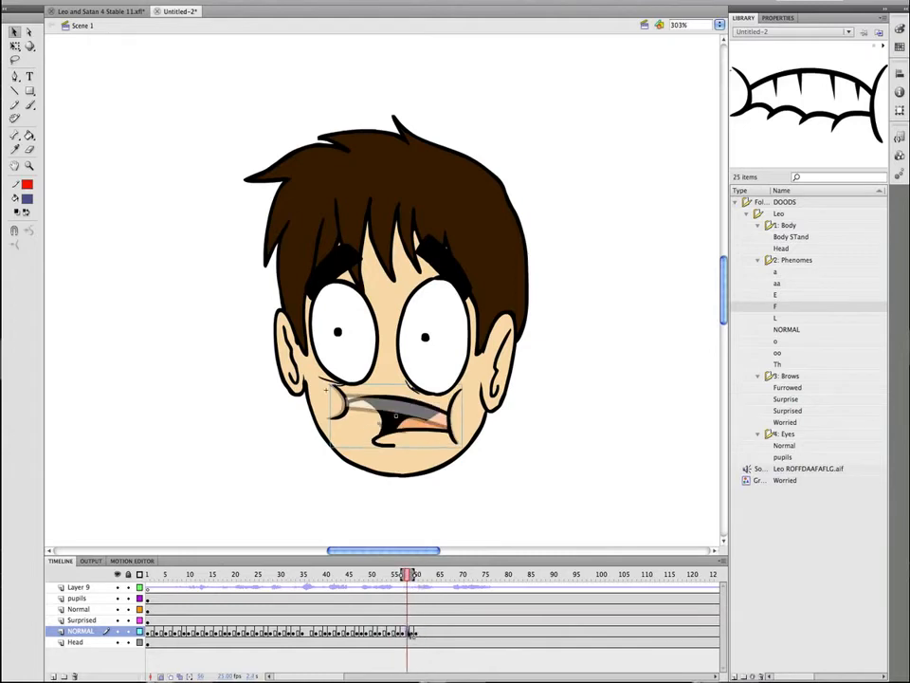
left_click_drag(410, 633, 426, 632)
left_click(415, 633)
left_click(349, 631)
key("Return")
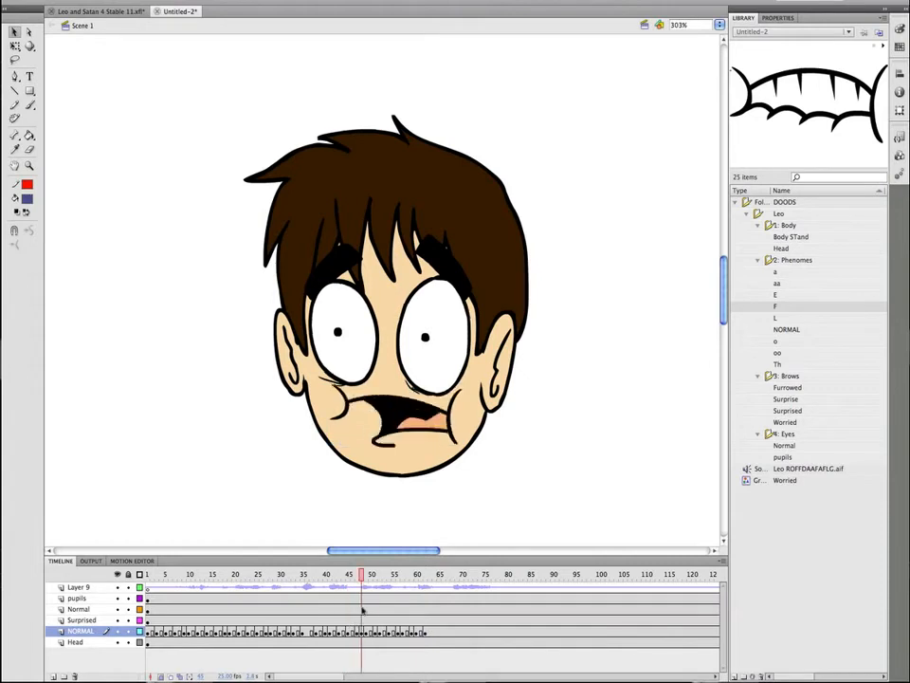
Insert a blank keyframe at frame 64 of the mouth layer and copy the F mouth from frame 45 onto it
left_click(436, 634)
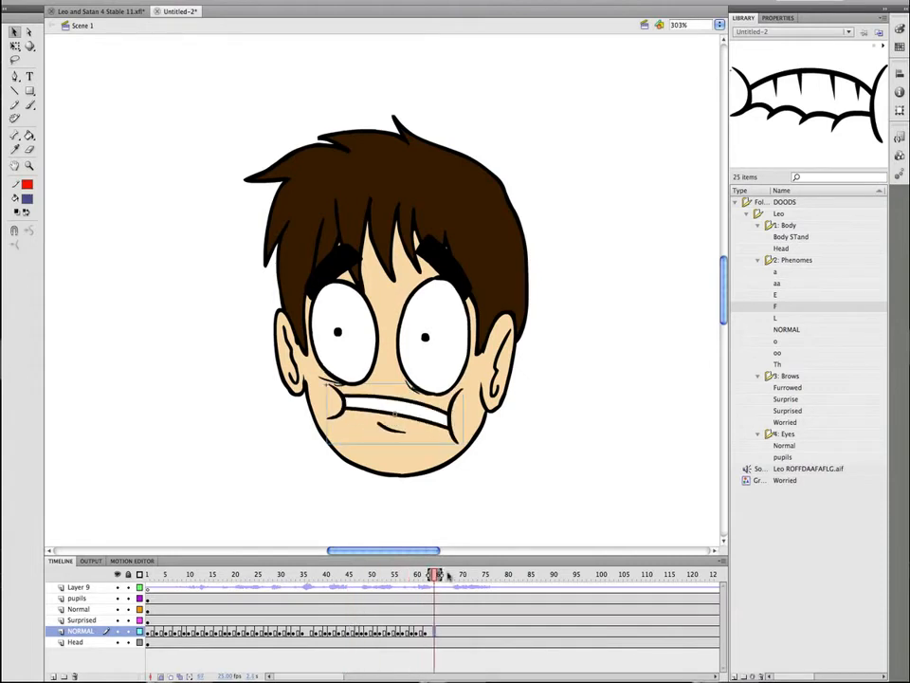
left_click(309, 634)
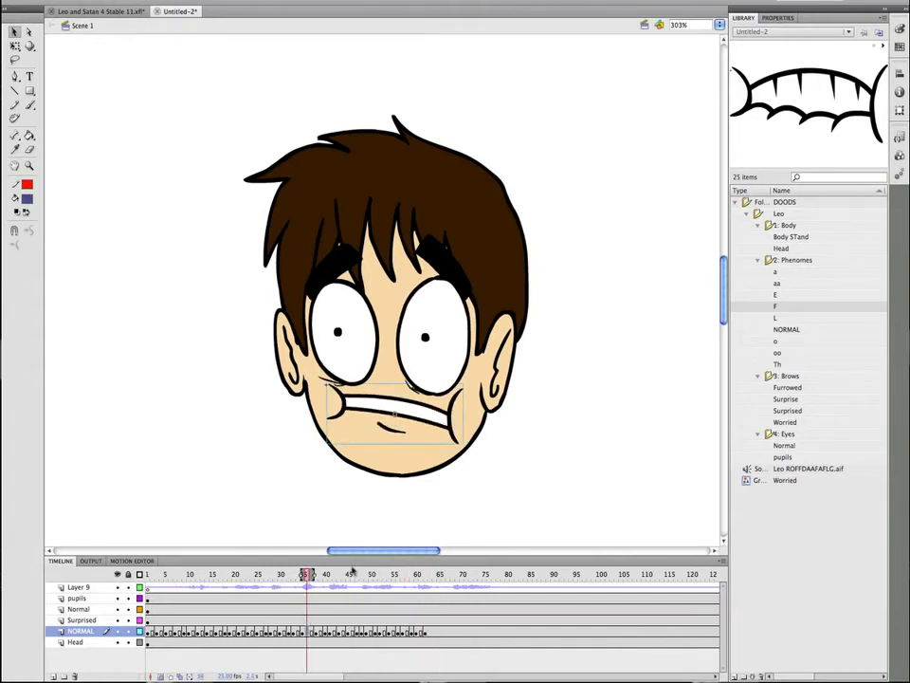
key("Return")
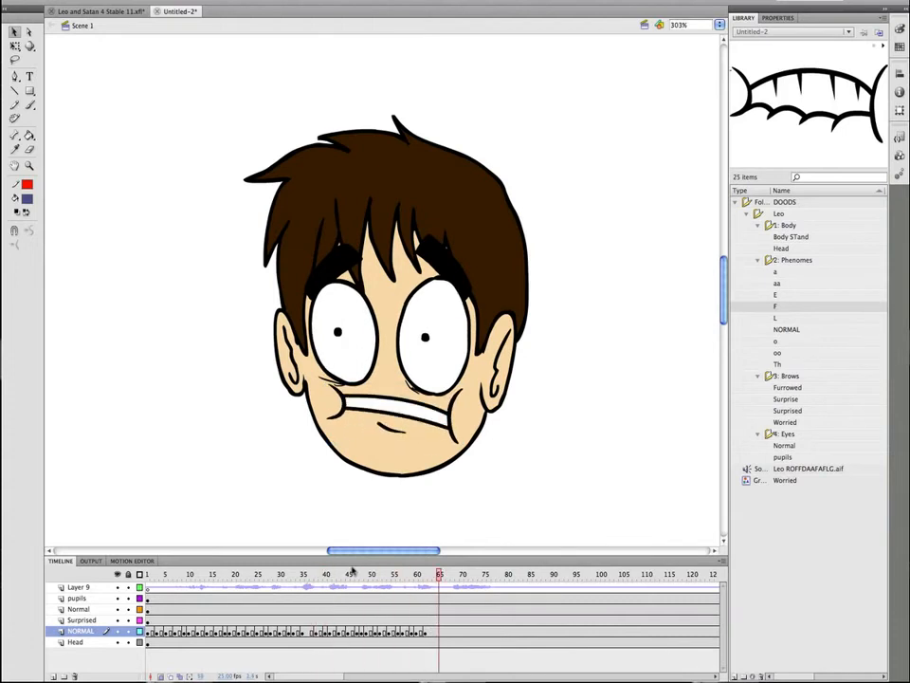
left_click(437, 628)
left_click_drag(439, 574, 351, 575)
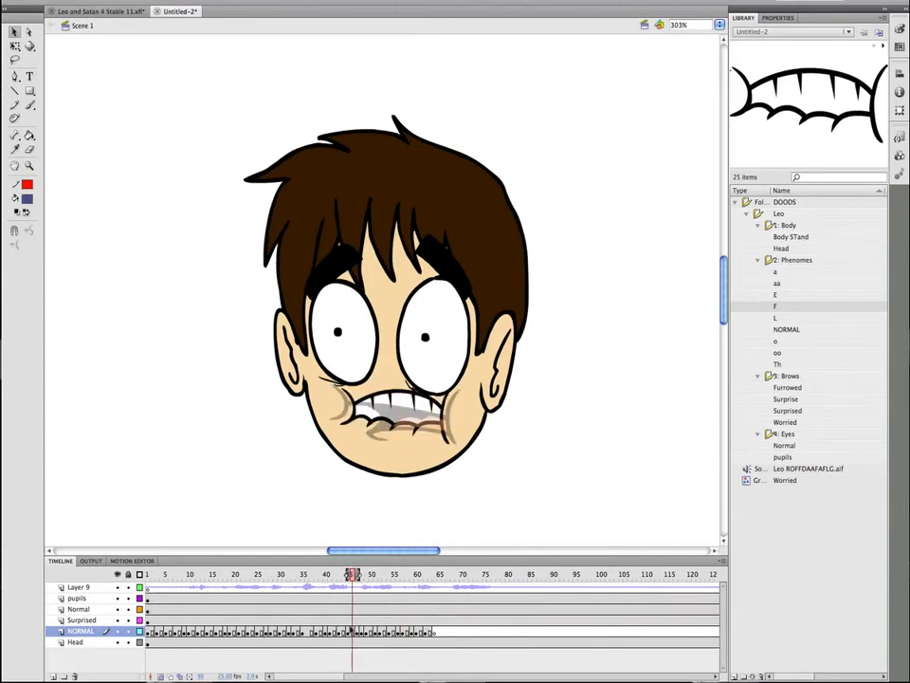
left_click_drag(356, 633, 435, 632)
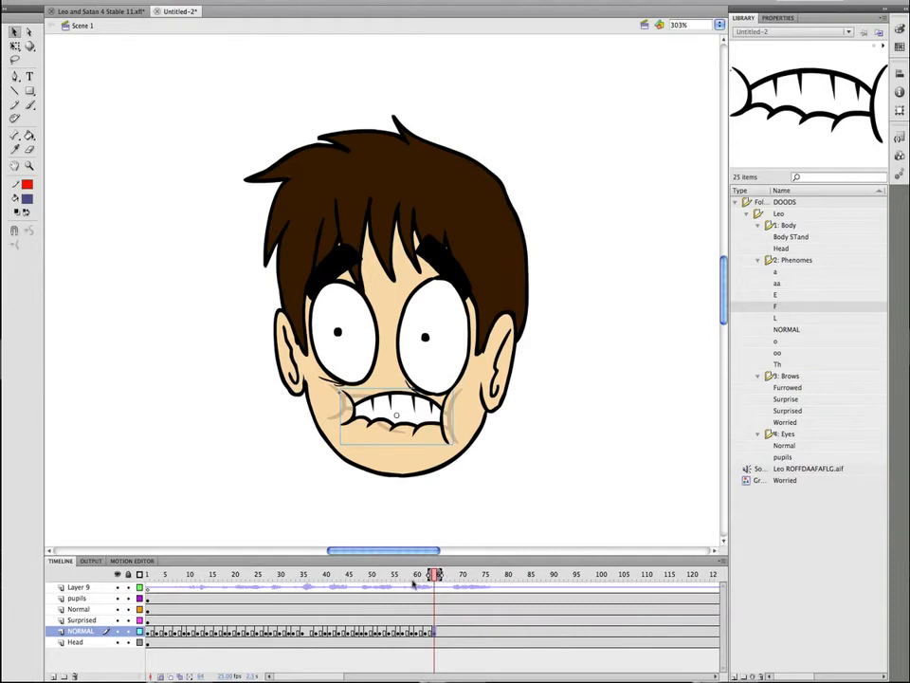
Insert a blank keyframe at frame 66 and copy the two open mouths from frames 56 and 57 to frames 66 and 67
left_click(443, 634)
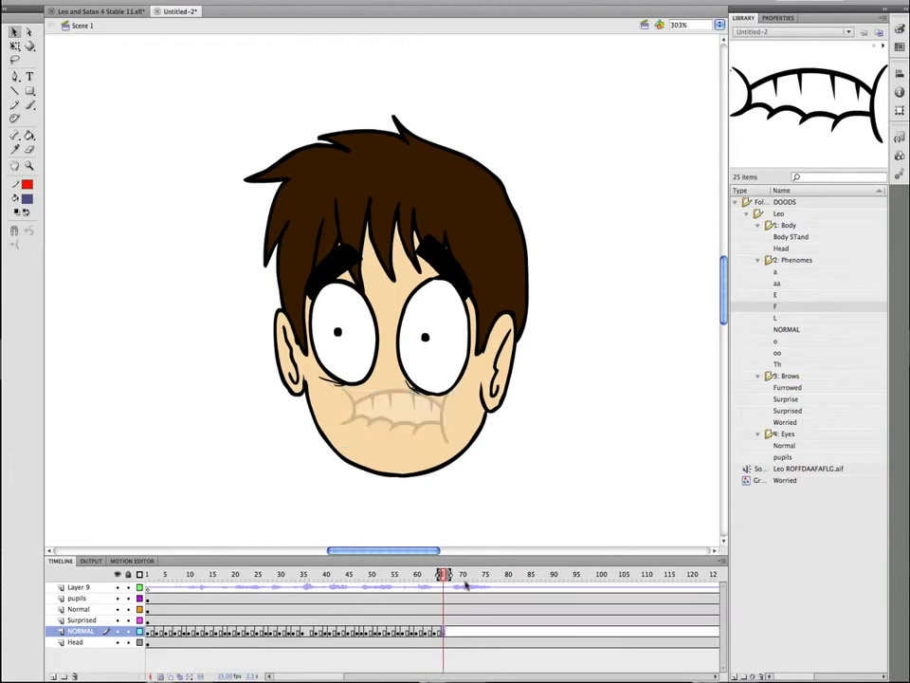
left_click(394, 575)
left_click_drag(395, 578, 397, 583)
left_click_drag(399, 633, 403, 634)
Copy the o and oo mouths from frames 40 and 41 to frames 68 and 69 of the mouth layer and replay
left_click_drag(406, 575, 325, 575)
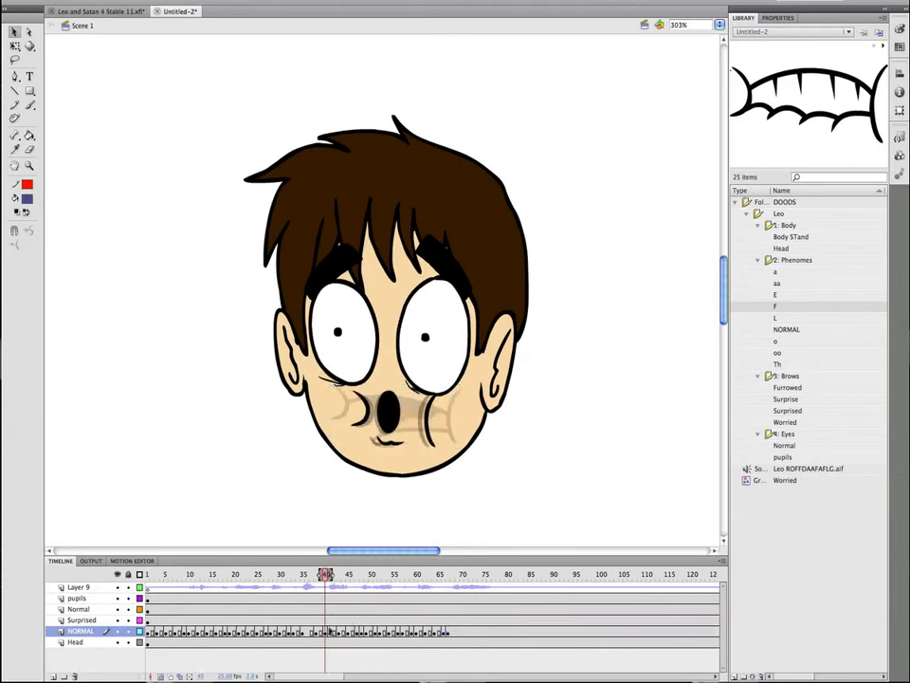
left_click_drag(330, 632, 459, 634)
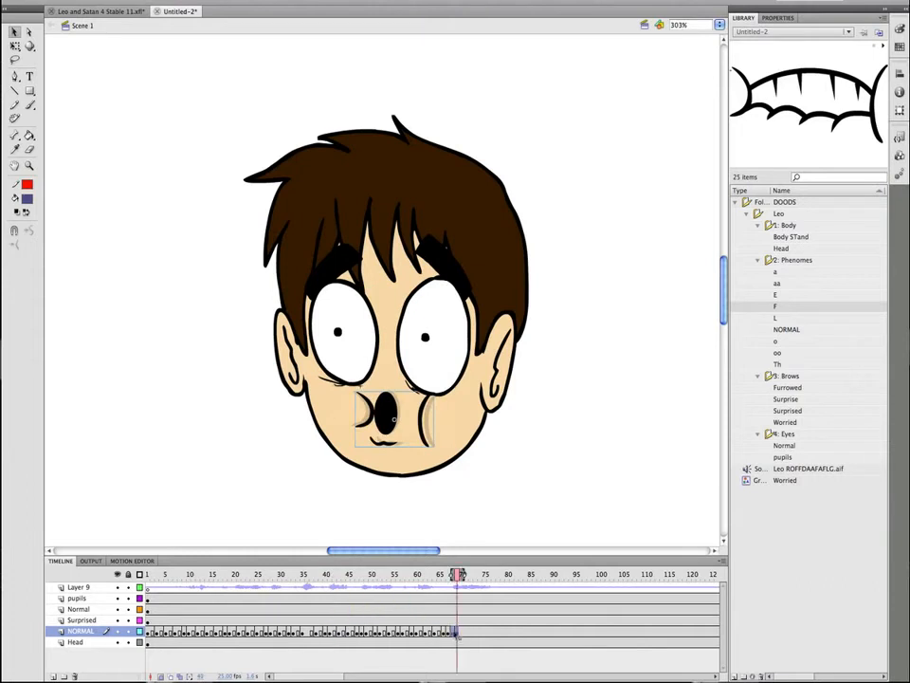
left_click(397, 630)
key("Return")
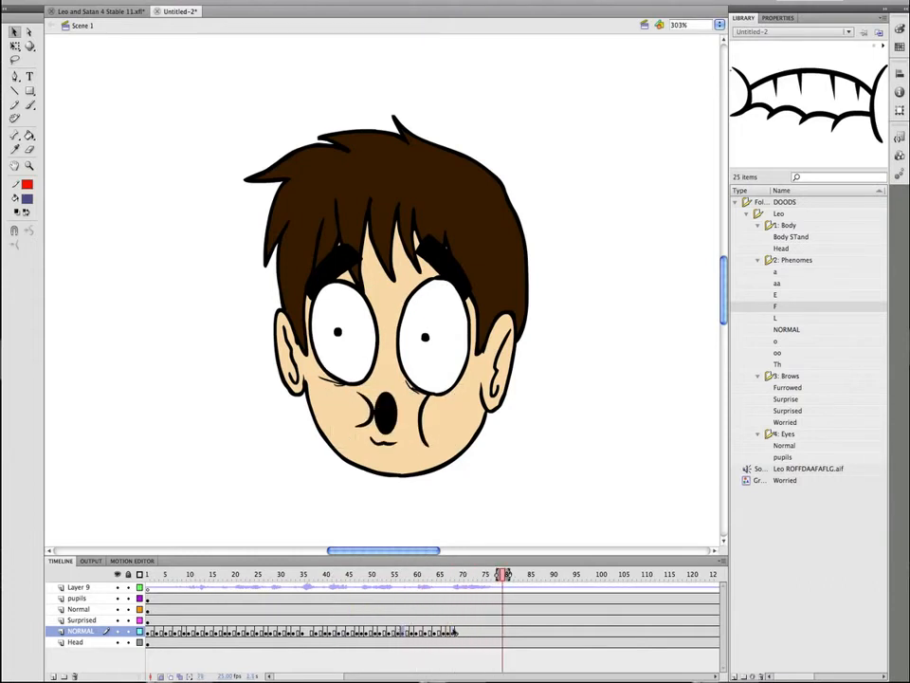
Replay the last part of the animation to check the mouth timing against the voice, then select frame 79 of the mouth layer
left_click_drag(505, 575, 408, 574)
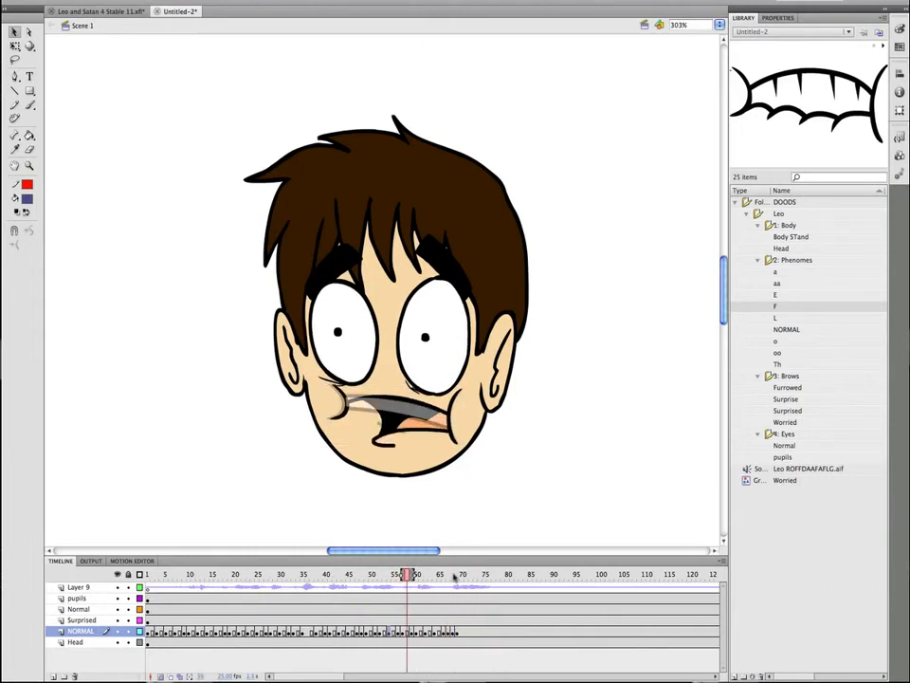
key("Return")
left_click(444, 631)
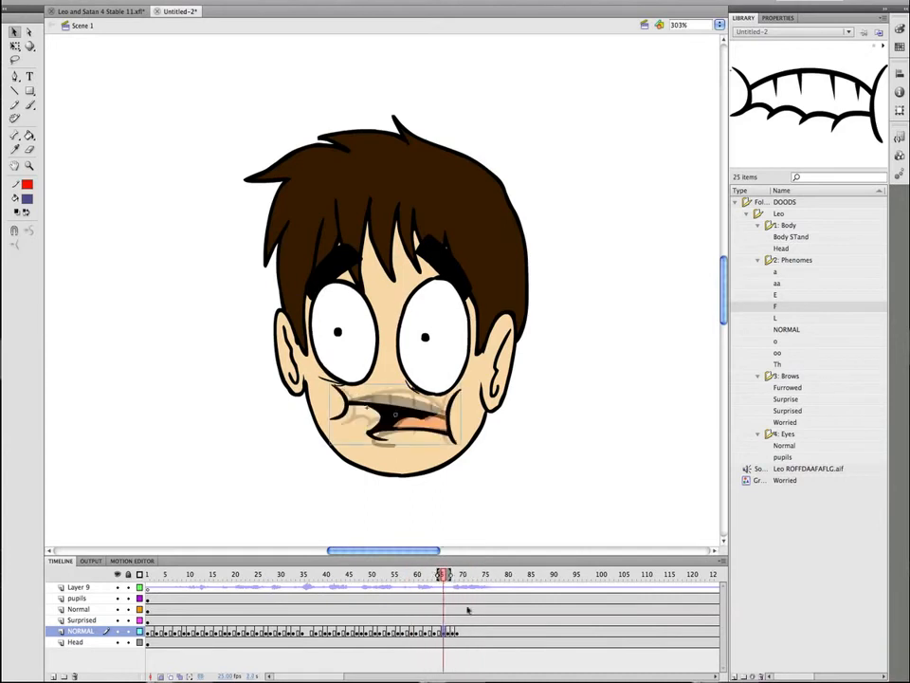
left_click(376, 623)
key("Return")
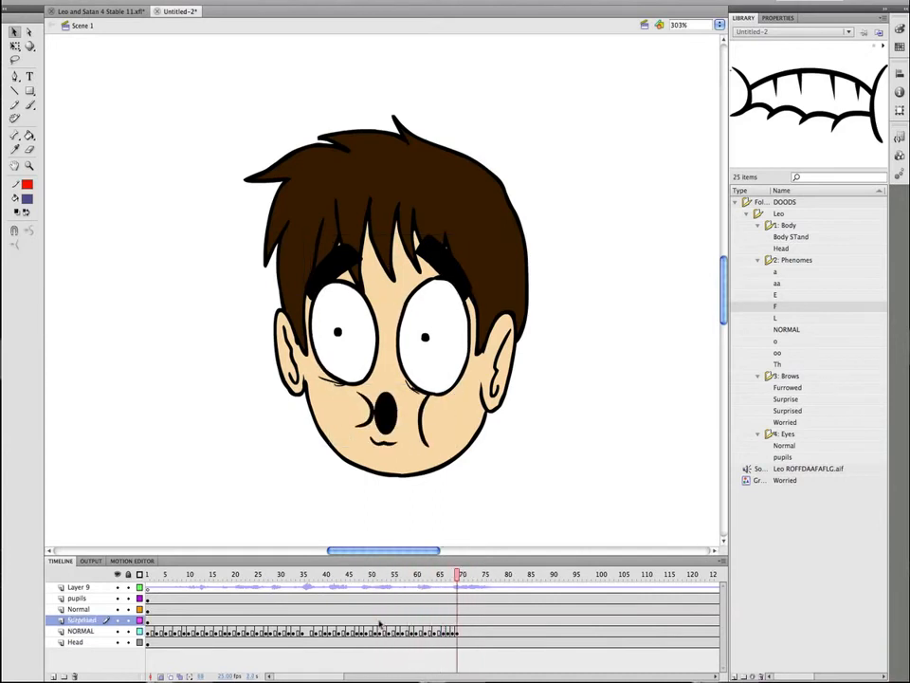
key("Return")
left_click(502, 631)
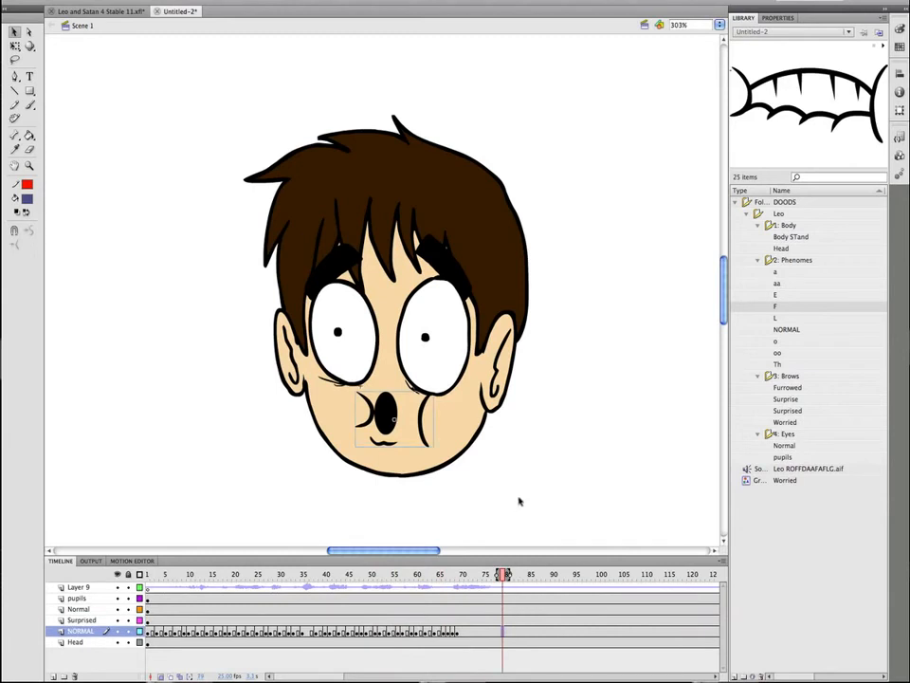
Lengthen the mouth holds at frames 66, 68 and 70 by one frame each, and shorten the final oo hold to end at frame 78
left_click(444, 632)
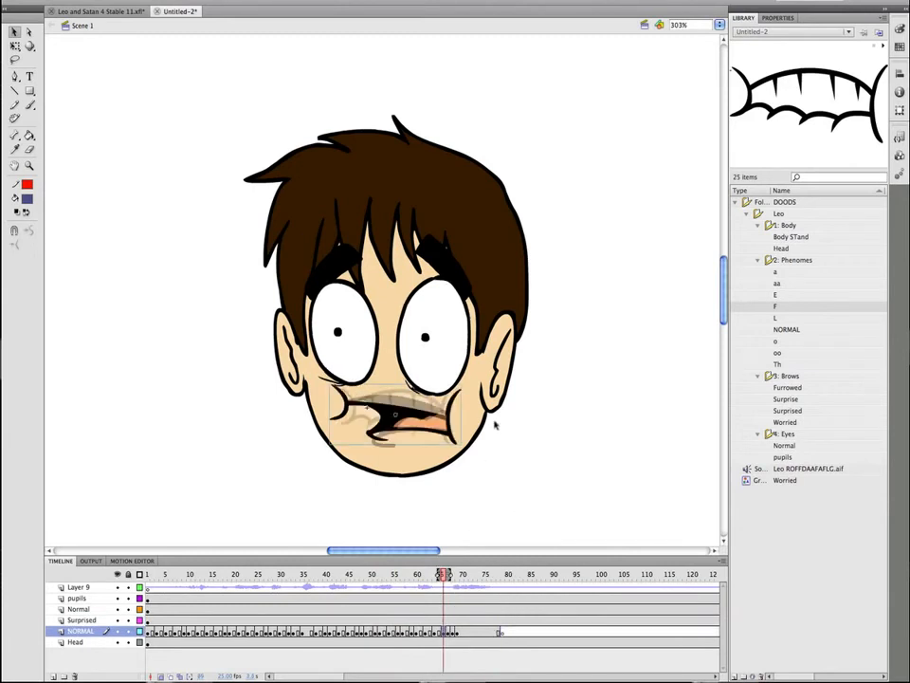
key("F5")
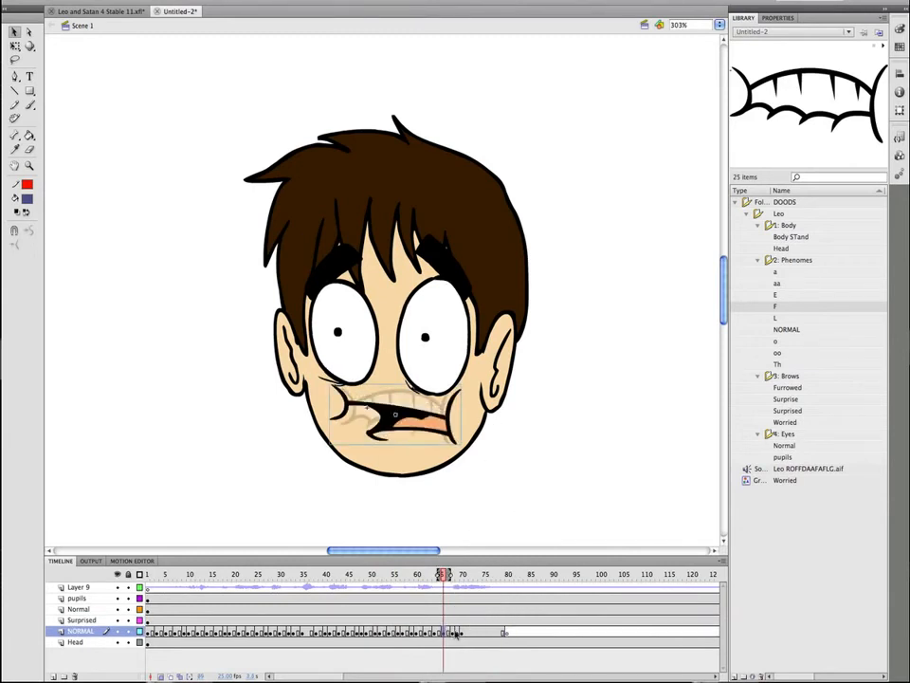
left_click(453, 632)
key("F5")
left_click(462, 632)
key("F5")
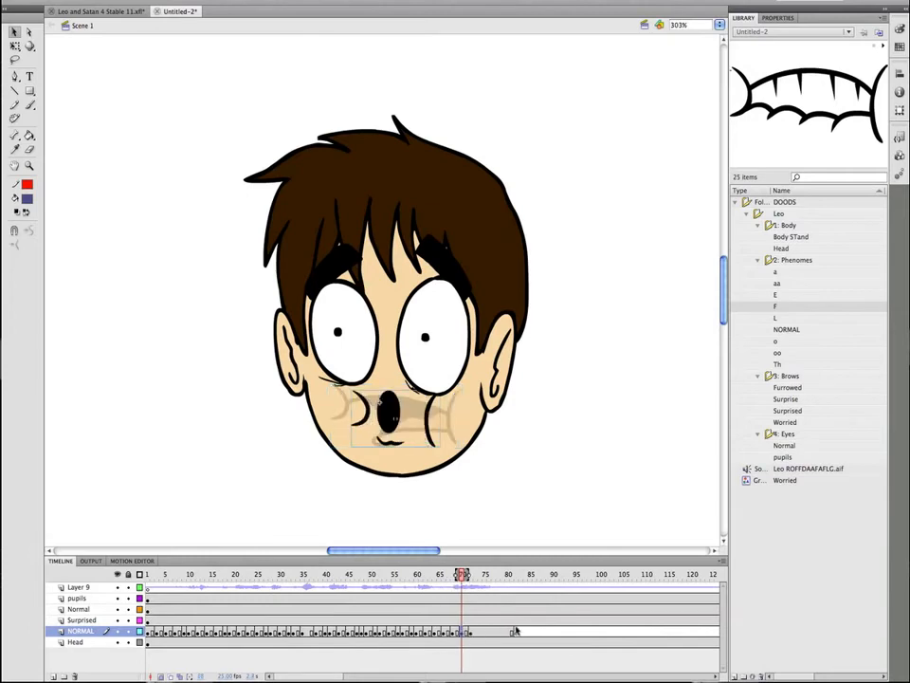
left_click(517, 631)
left_click_drag(517, 631, 502, 631)
Replay the animation from about frame 59 to check the lengthened mouth holds against the voice
left_click(411, 630)
key("Return")
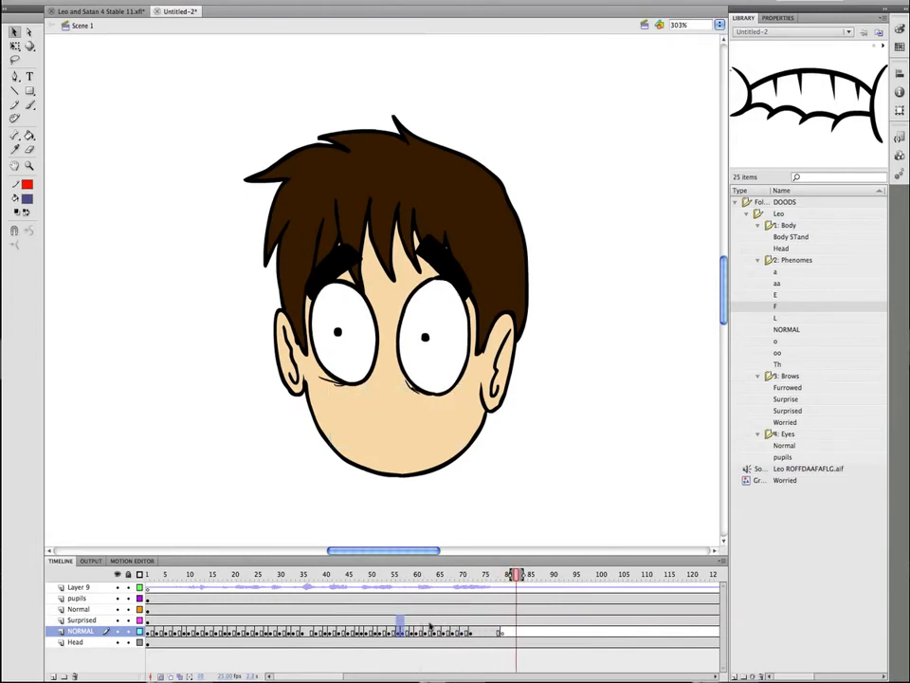
left_click(412, 632)
key("Return")
key("Return")
key("Return")
left_click(390, 605)
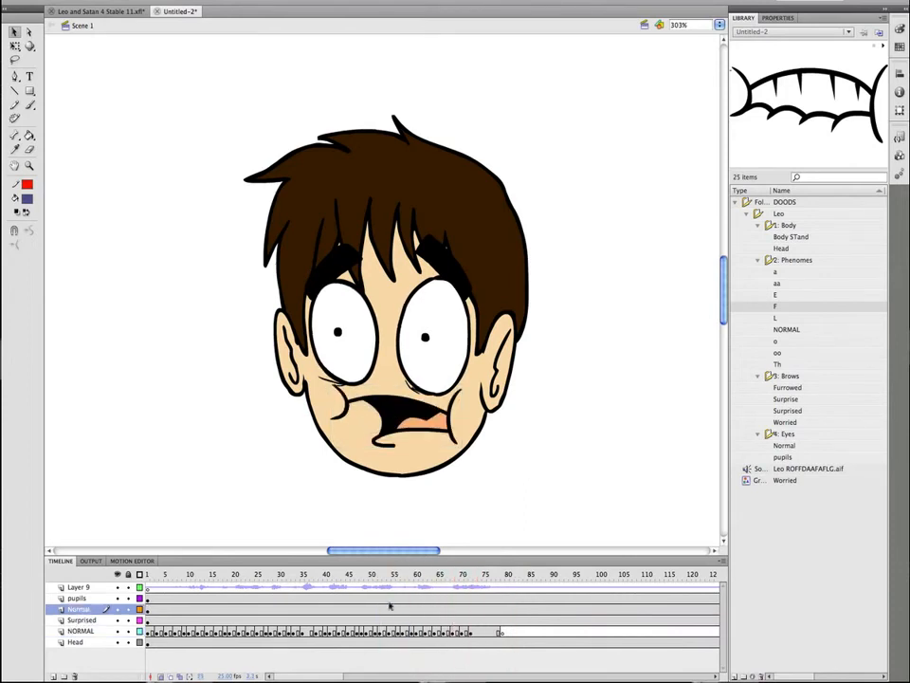
Extend the F mouth hold at frame 65 of the mouth layer by three frames and replay from about frame 53
left_click(439, 609)
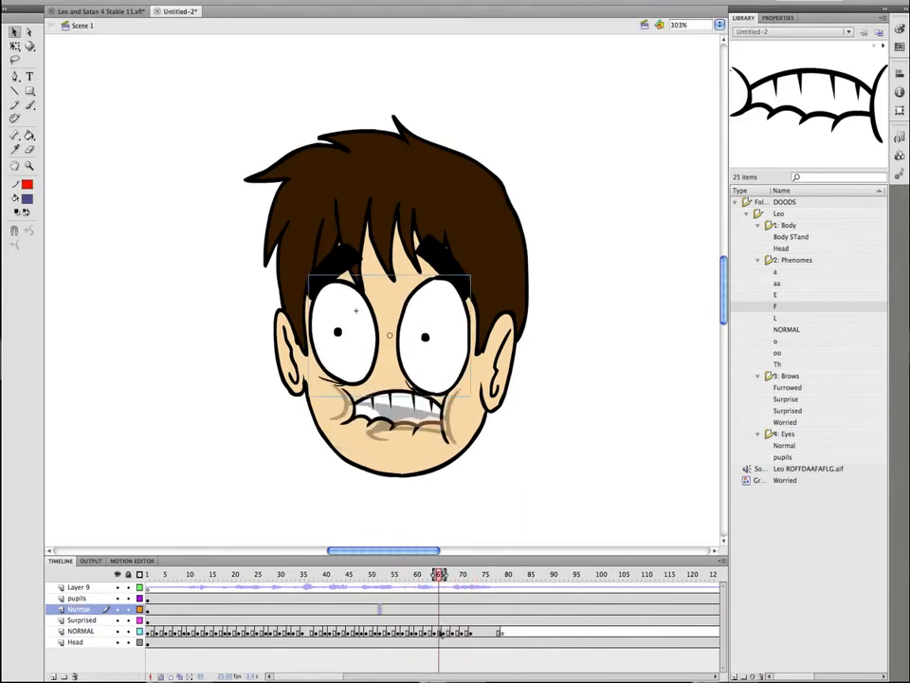
left_click(441, 632)
key("F5")
key("F5")
key("F5")
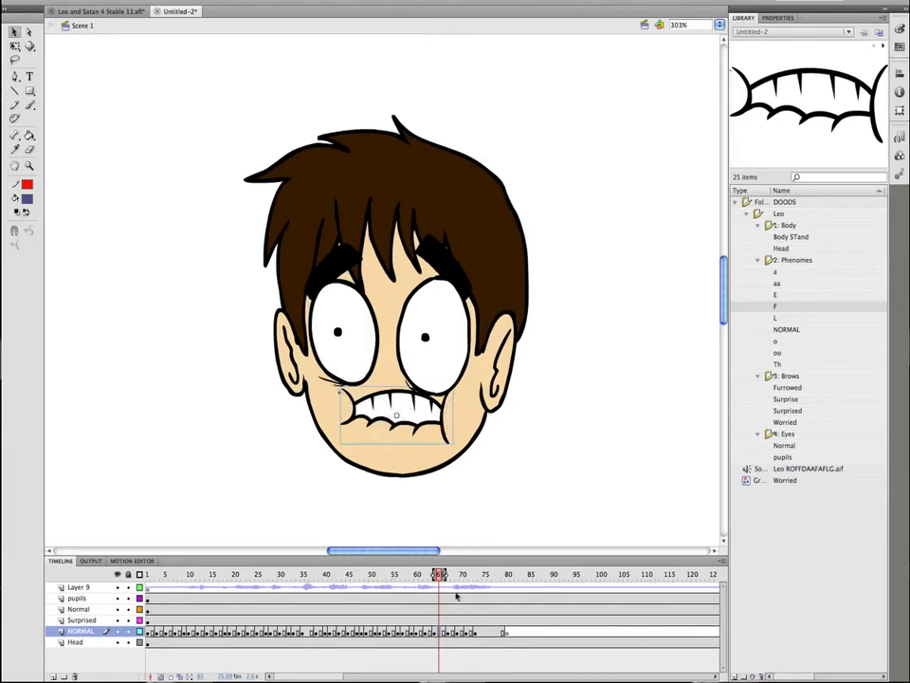
left_click(386, 631)
key("Return")
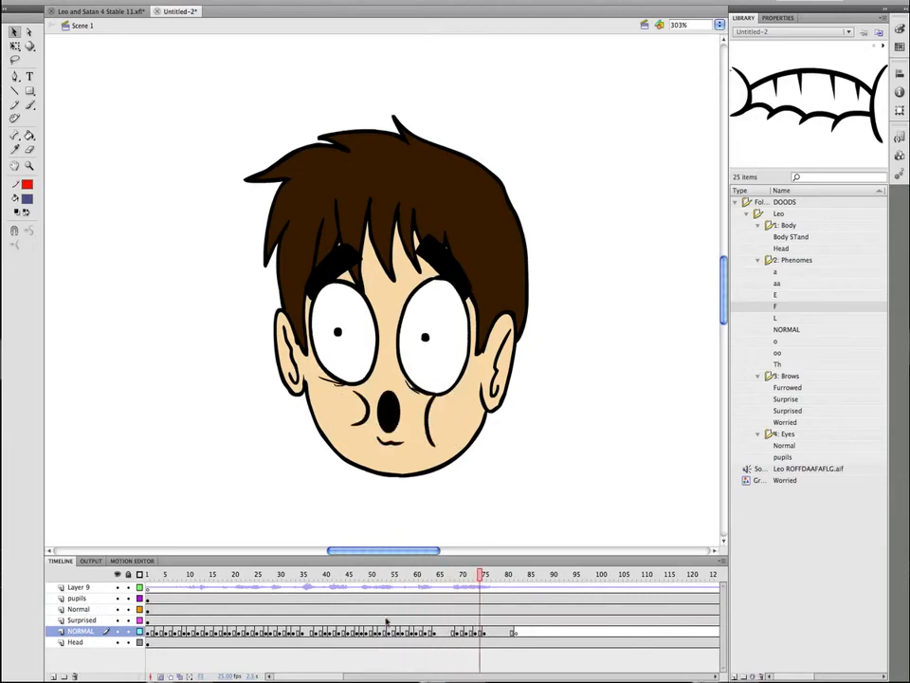
Remove one frame from the F mouth hold at frame 67, shorten the final oo hold to end at frame 77, and replay
right_click(446, 632)
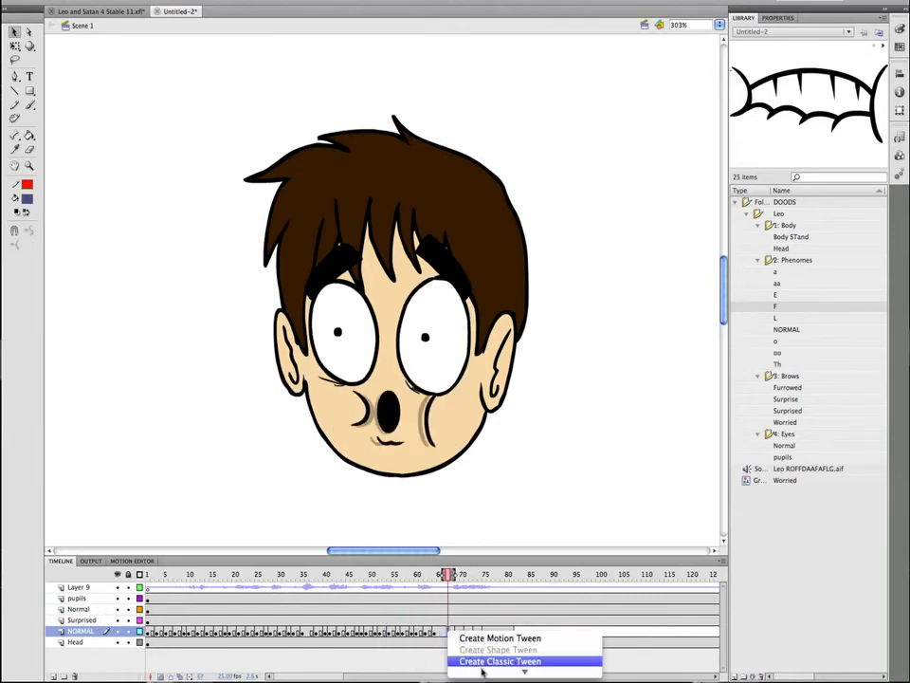
left_click(506, 646)
left_click(392, 618)
key("Return")
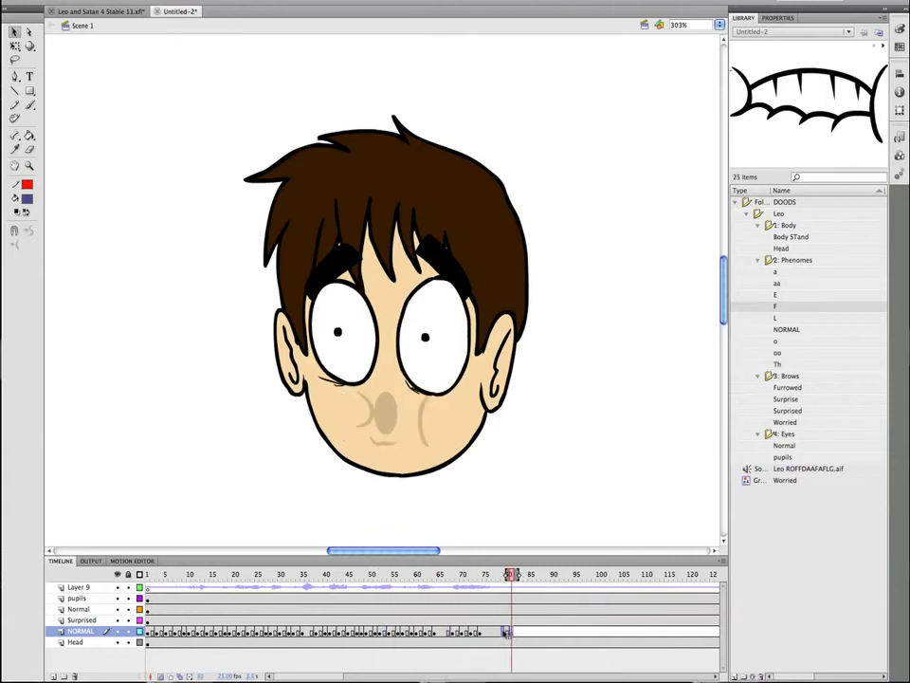
left_click(355, 620)
key("Return")
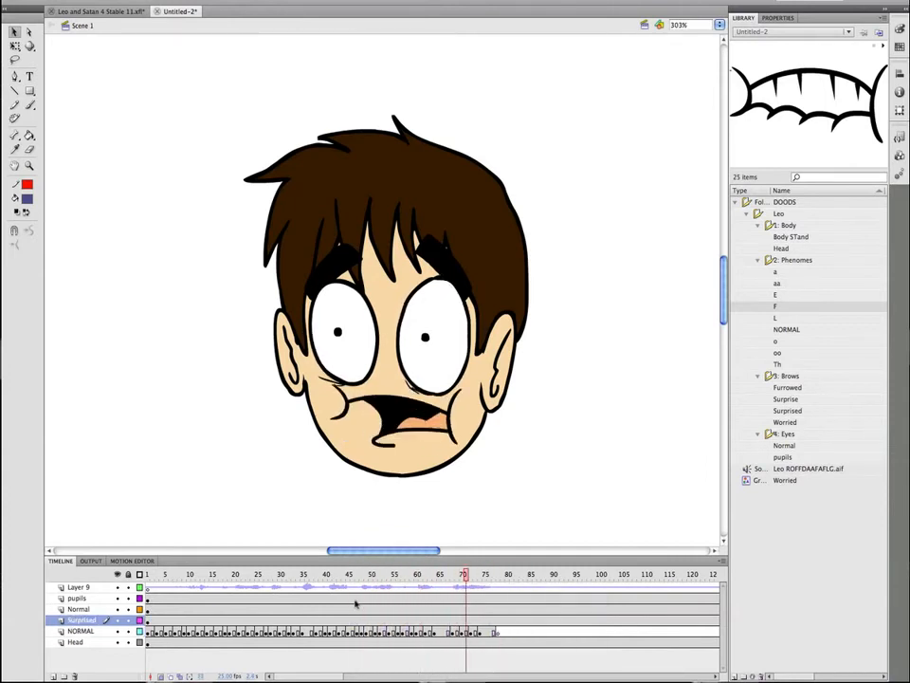
key("Return")
left_click(386, 633)
key("Return")
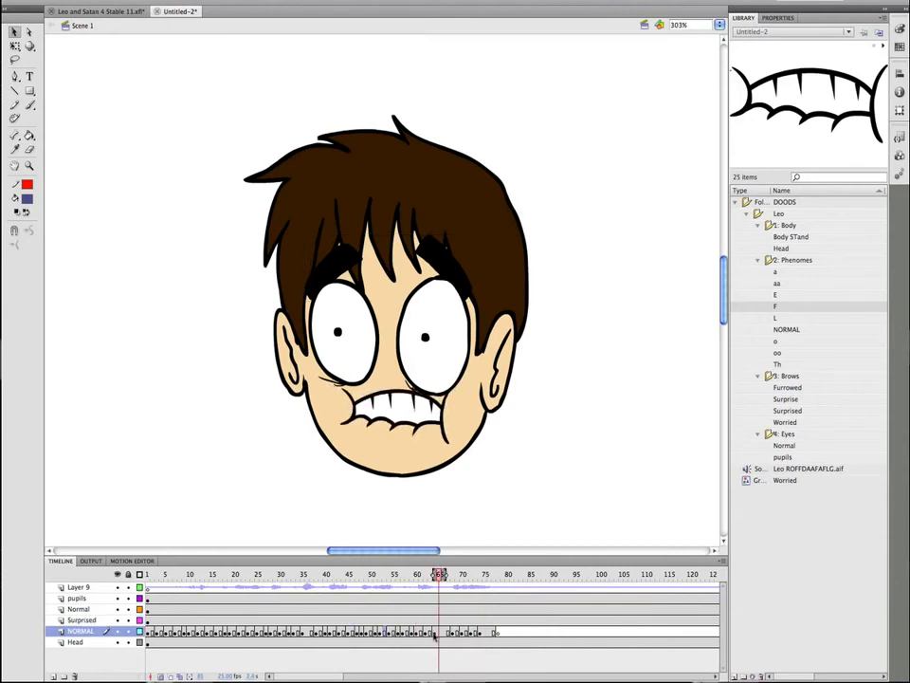
Shift all mouth keyframes after the F mouth hold one frame earlier and replay the ending
left_click_drag(447, 633, 502, 634)
left_click_drag(482, 632, 476, 633)
left_click(391, 621)
key("Return")
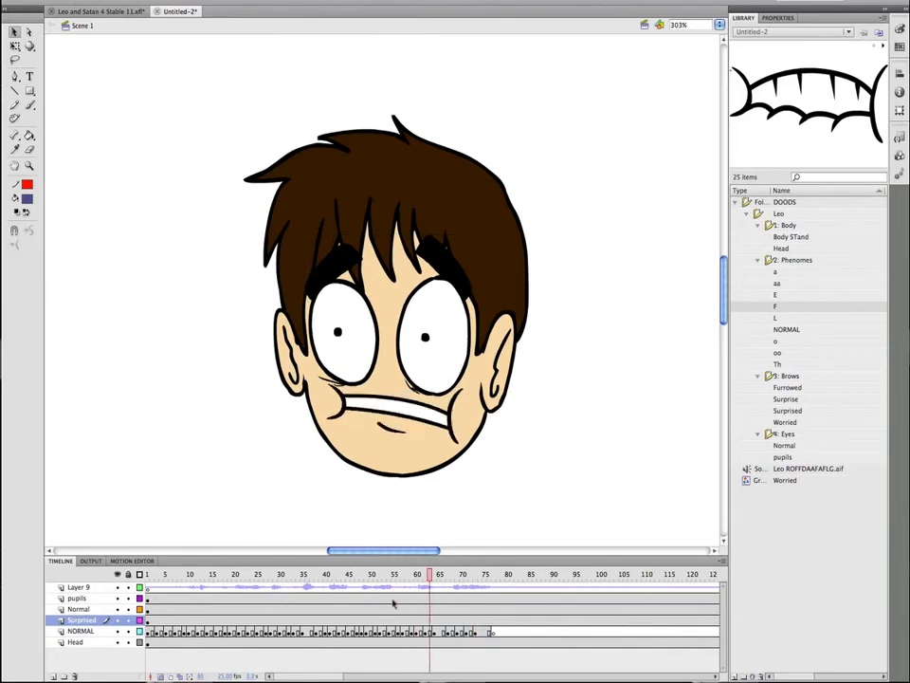
Copy the closed NORMAL mouth from frame 1 onto the blank keyframe at frame 77 of the mouth layer
left_click(497, 631)
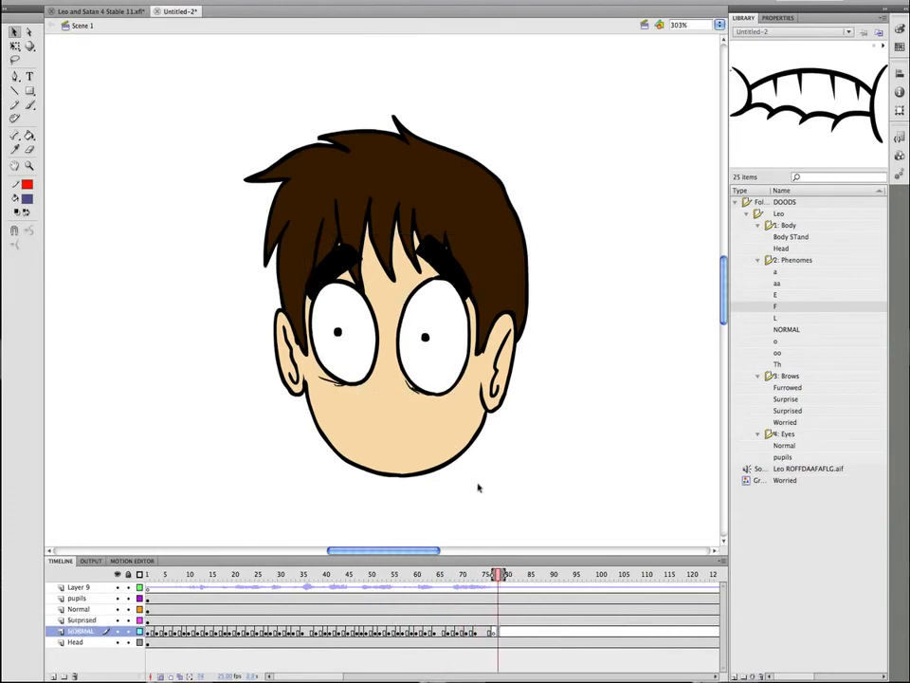
left_click(150, 632)
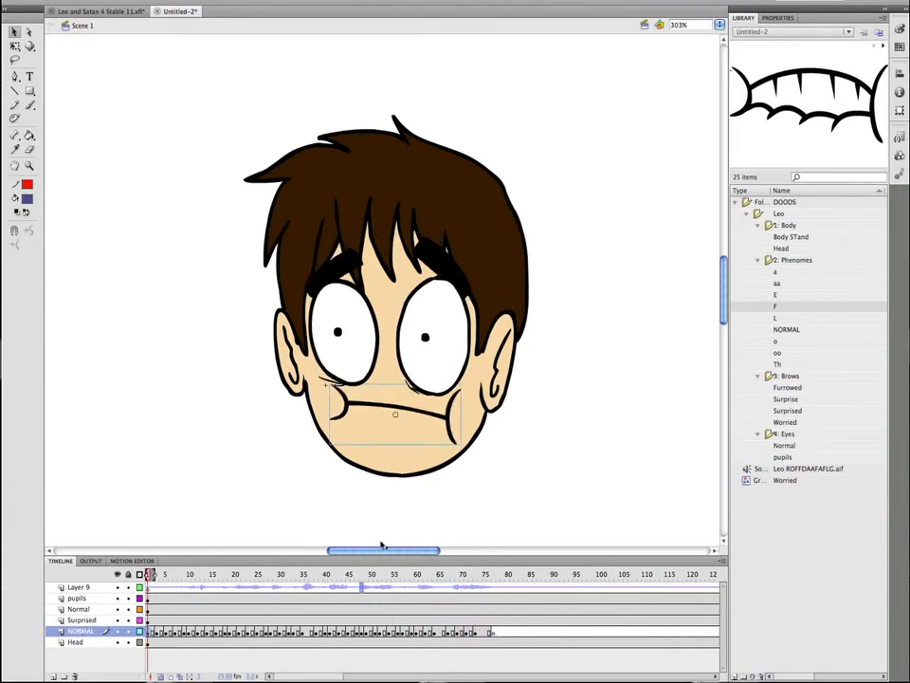
left_click(493, 574)
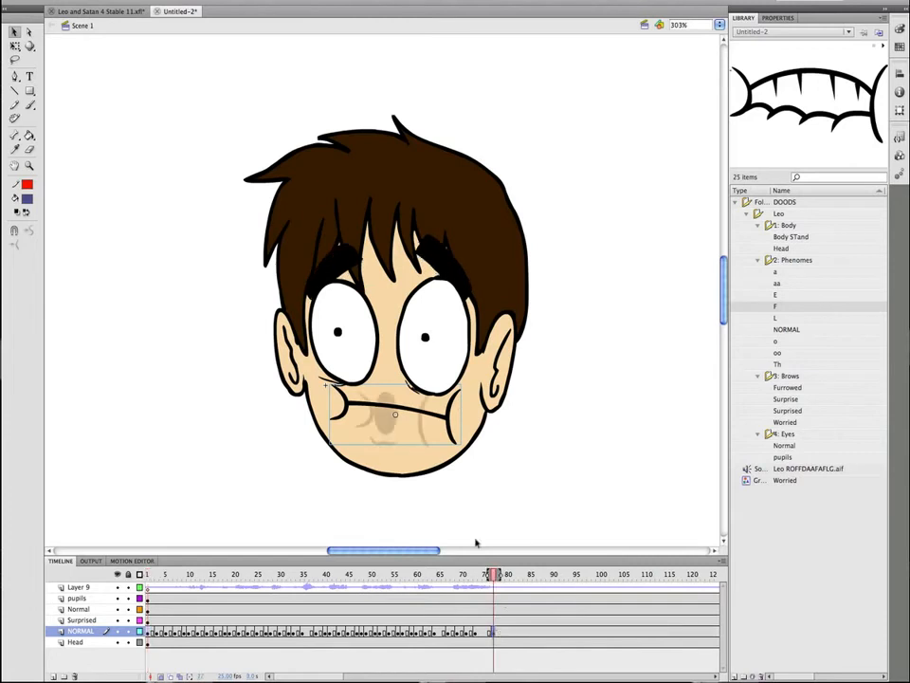
Play the whole animation from frame 1 and preview it as a test movie to check the lip-sync
left_click(369, 641)
key("Return")
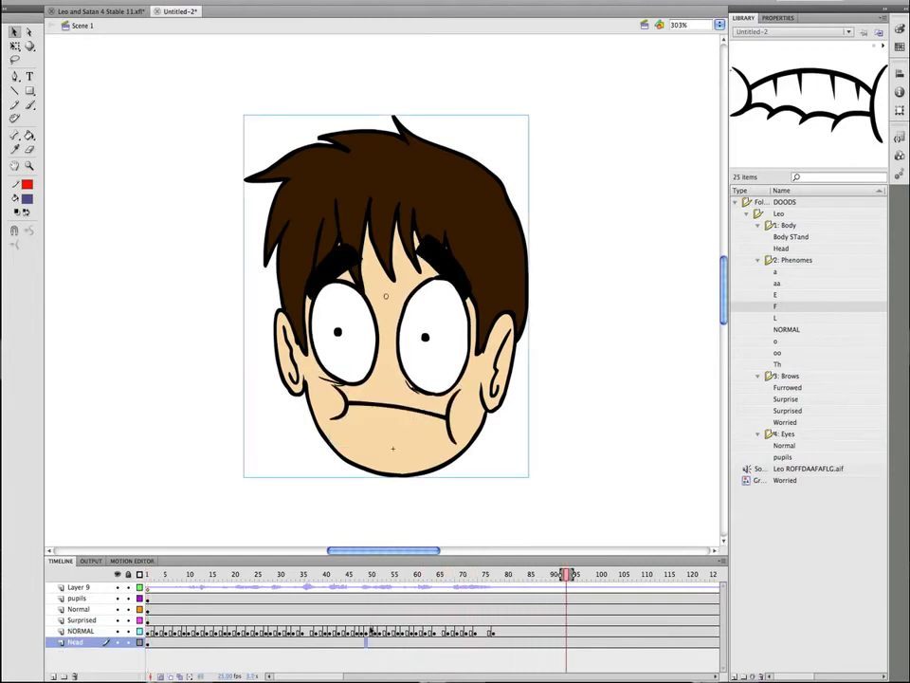
left_click_drag(227, 573, 147, 573)
key("Return")
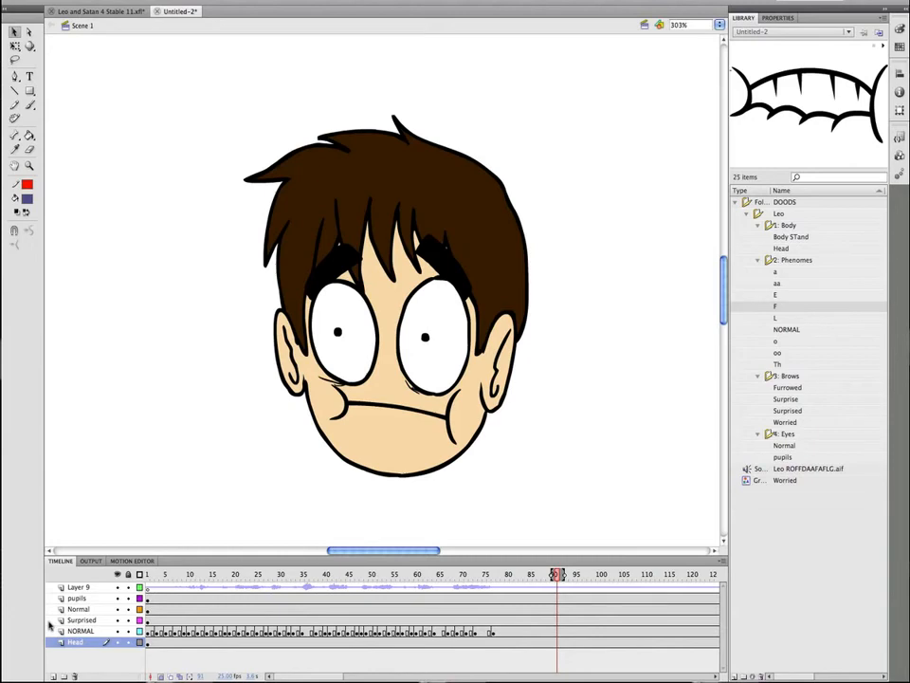
key("super+Return")
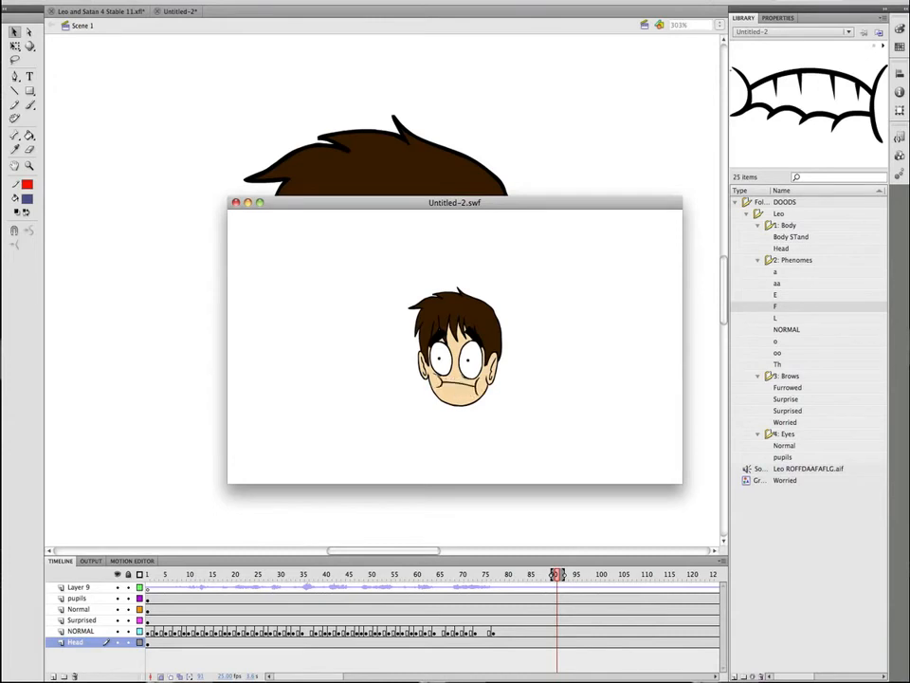
left_click(237, 203)
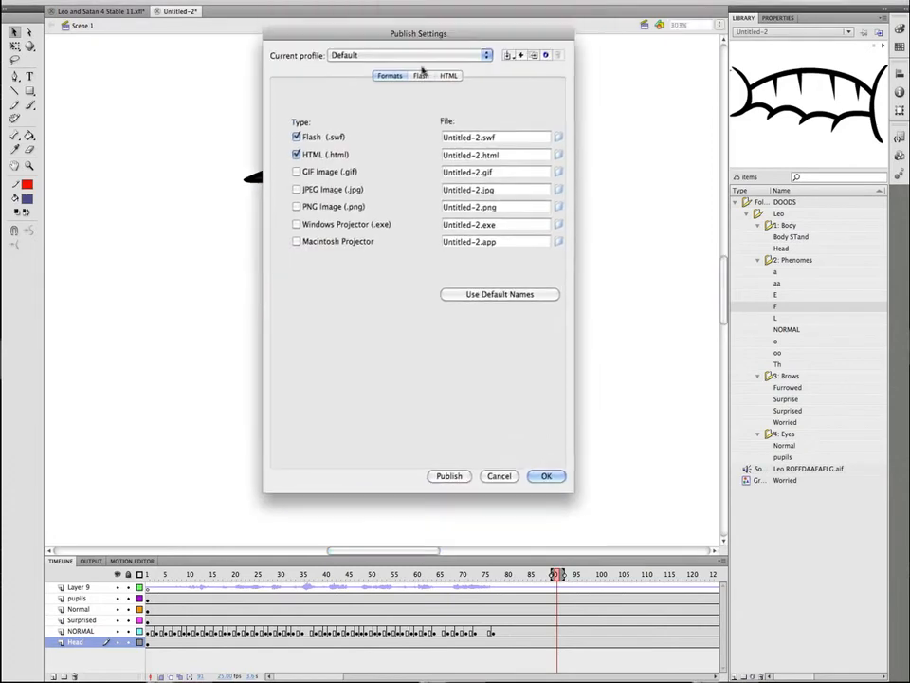
Raise the sound quality in the Flash publish settings, with the audio stream at MP3, 128 kbps, Stereo, and preview the movie again
left_click_drag(429, 36, 407, 128)
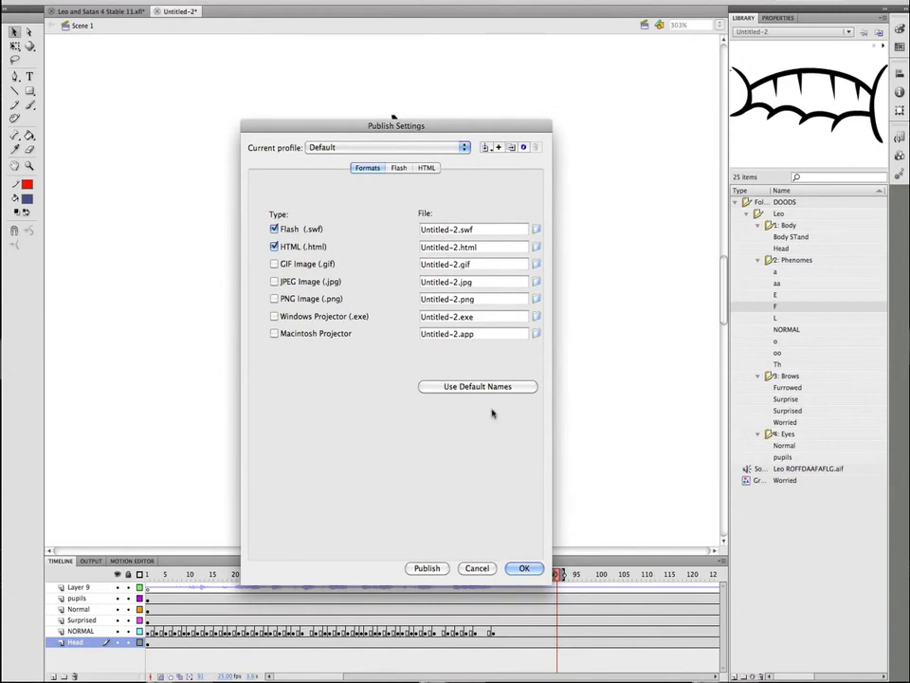
left_click(475, 568)
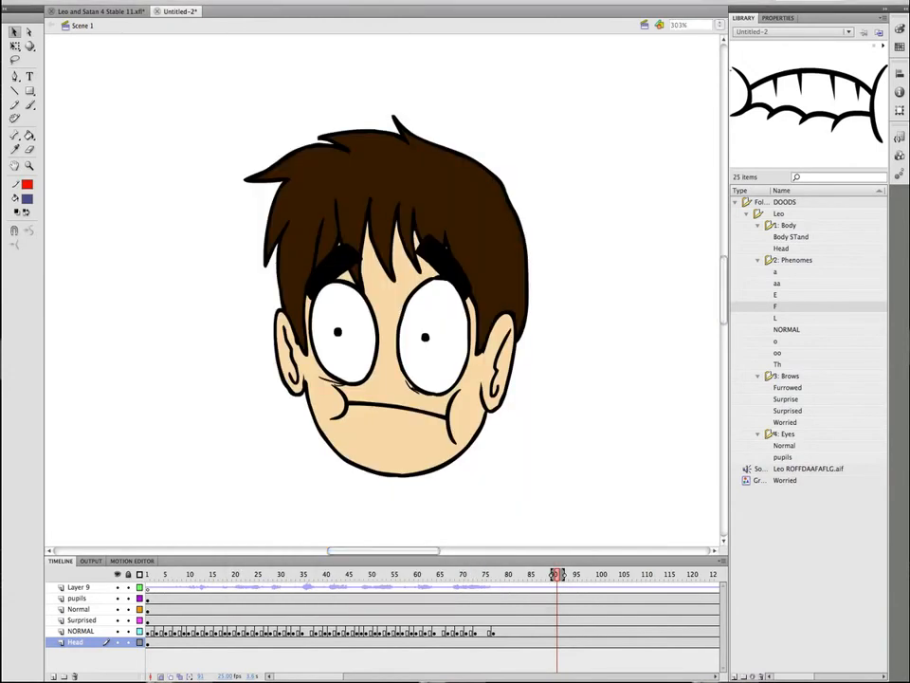
left_click_drag(493, 6, 457, 163)
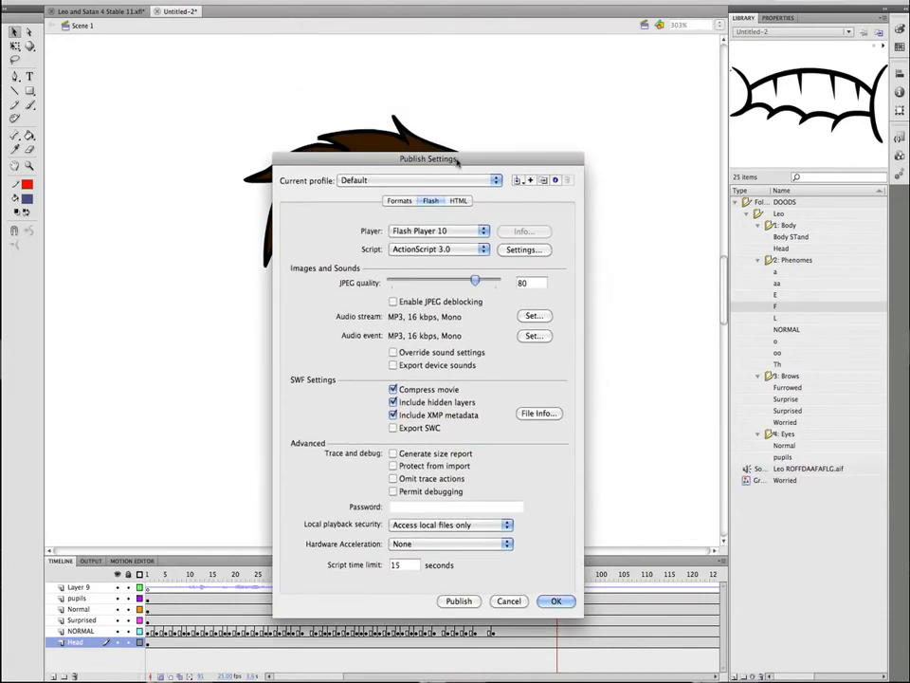
left_click(398, 199)
left_click(430, 200)
left_click(531, 316)
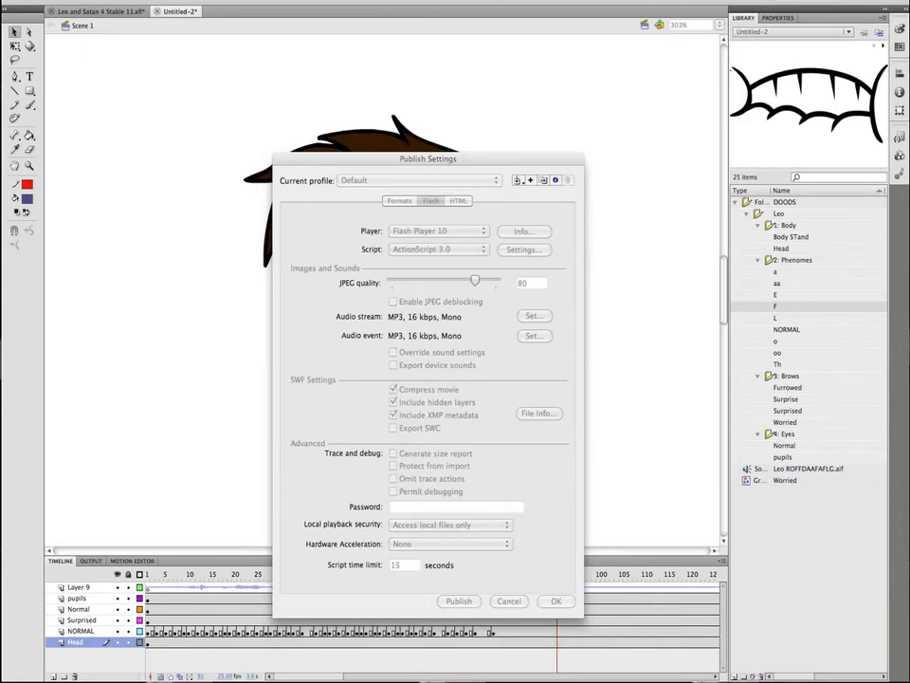
key("Return")
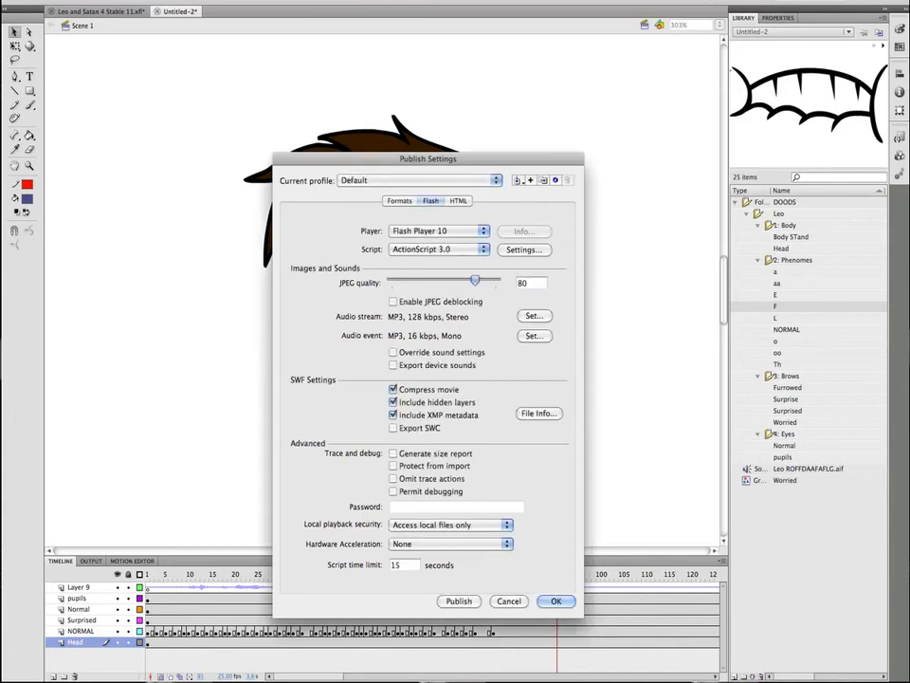
left_click(534, 336)
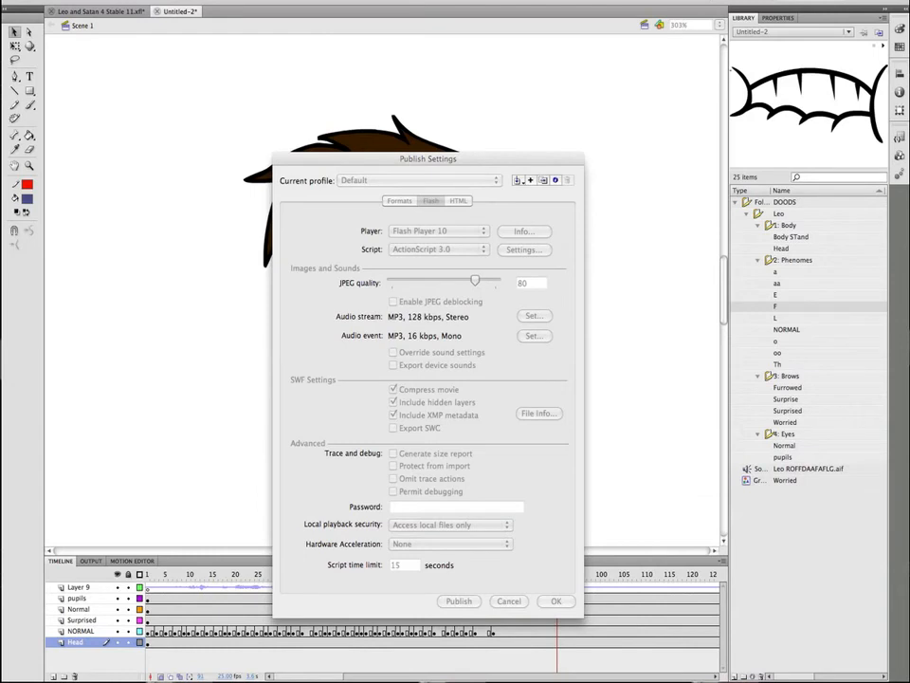
key("Return")
left_click(556, 601)
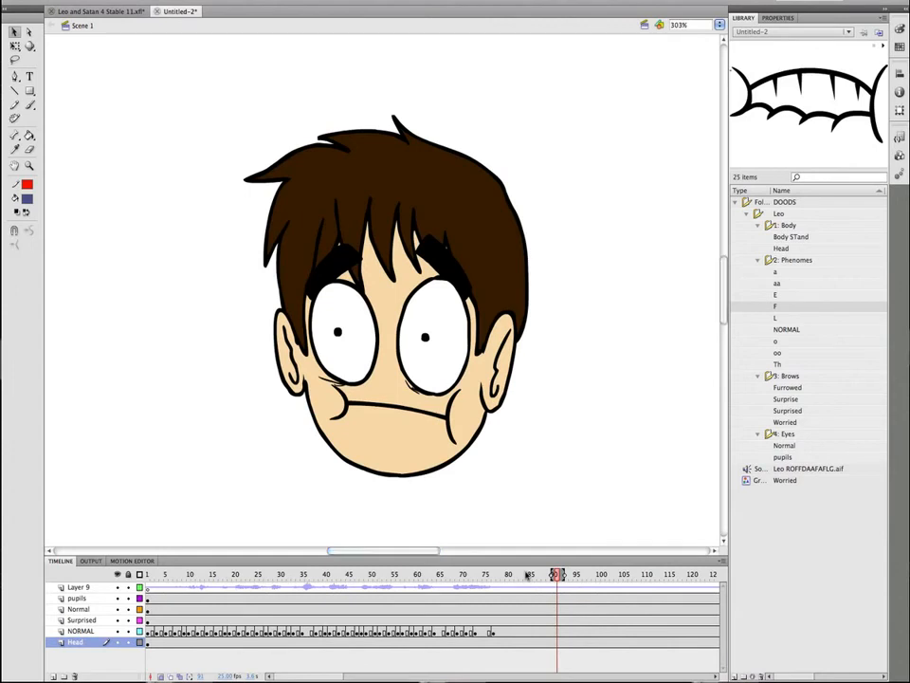
key("super+Return")
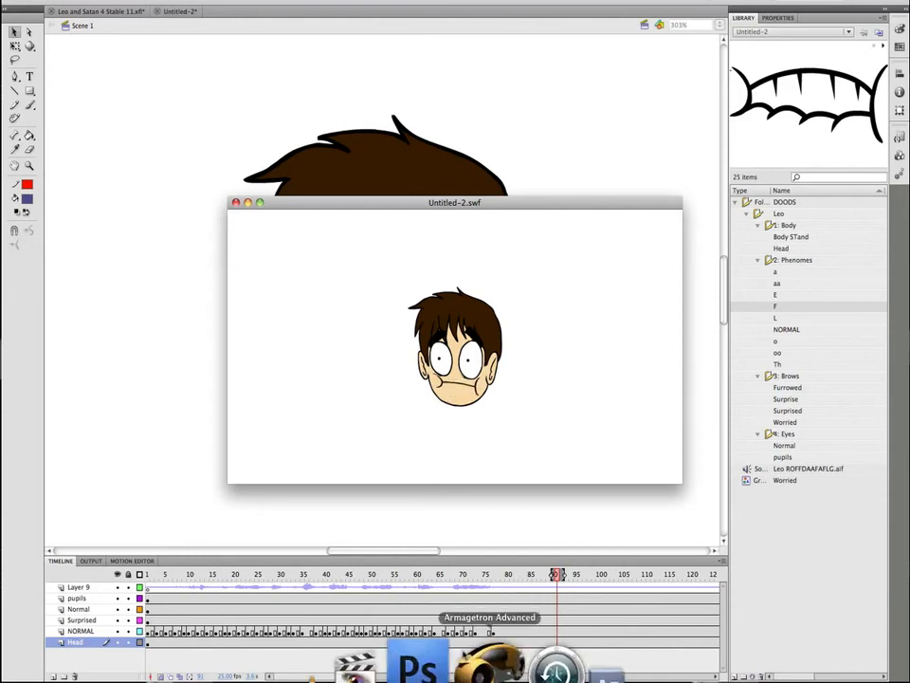
left_click(235, 203)
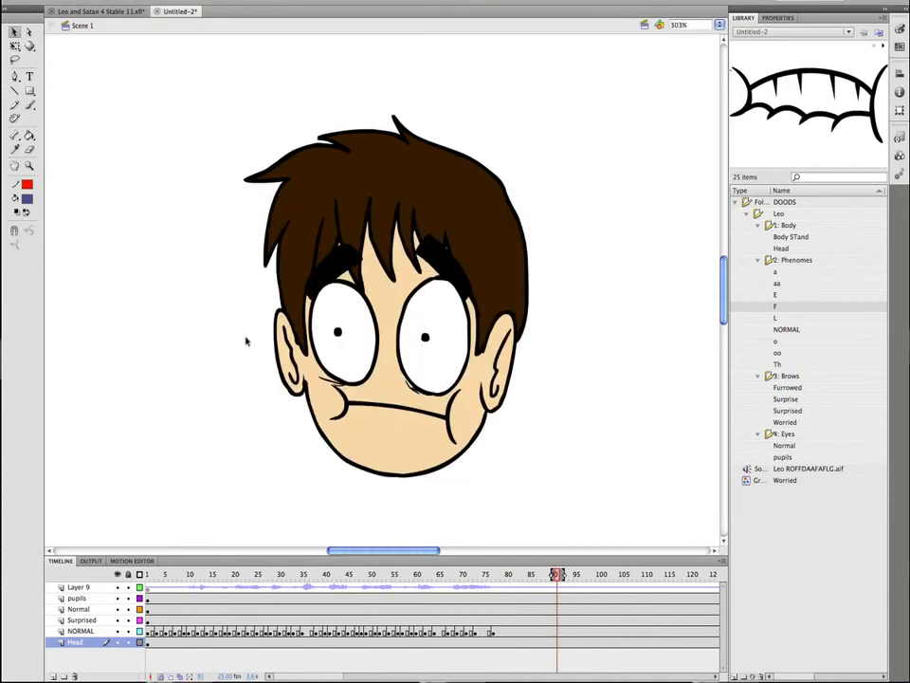
Remove the surplus frames of the mouth layer after frame 158 so it ends with the other layers
left_click_drag(557, 574, 764, 590)
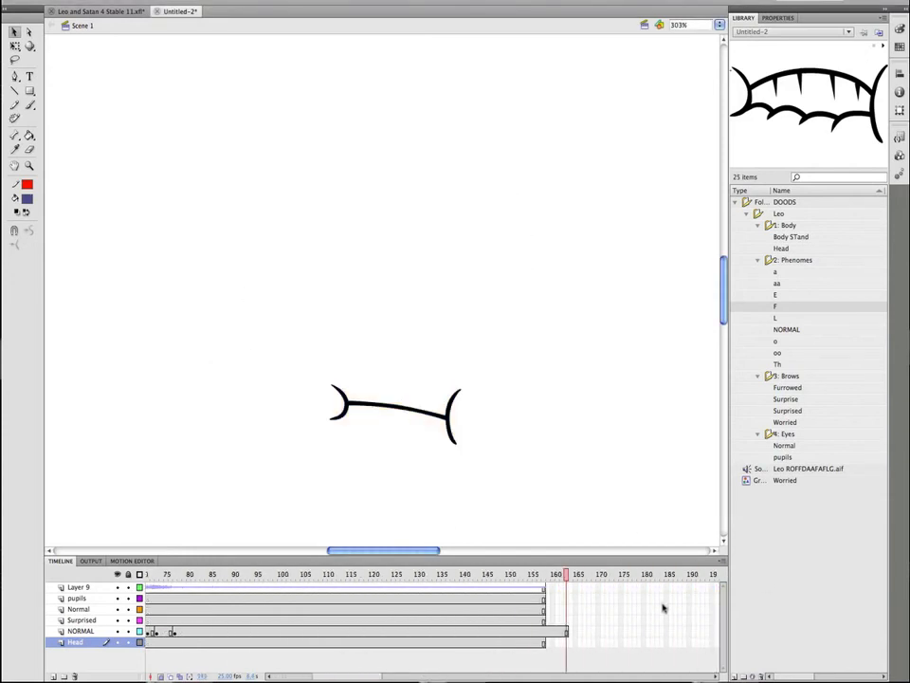
left_click_drag(585, 594, 554, 635)
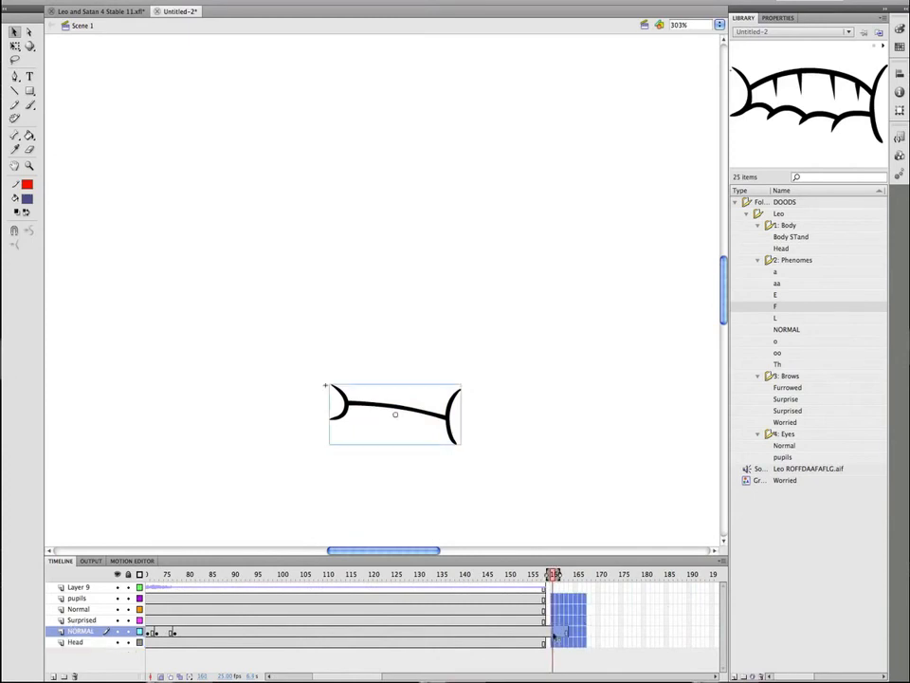
right_click(564, 621)
left_click(595, 622)
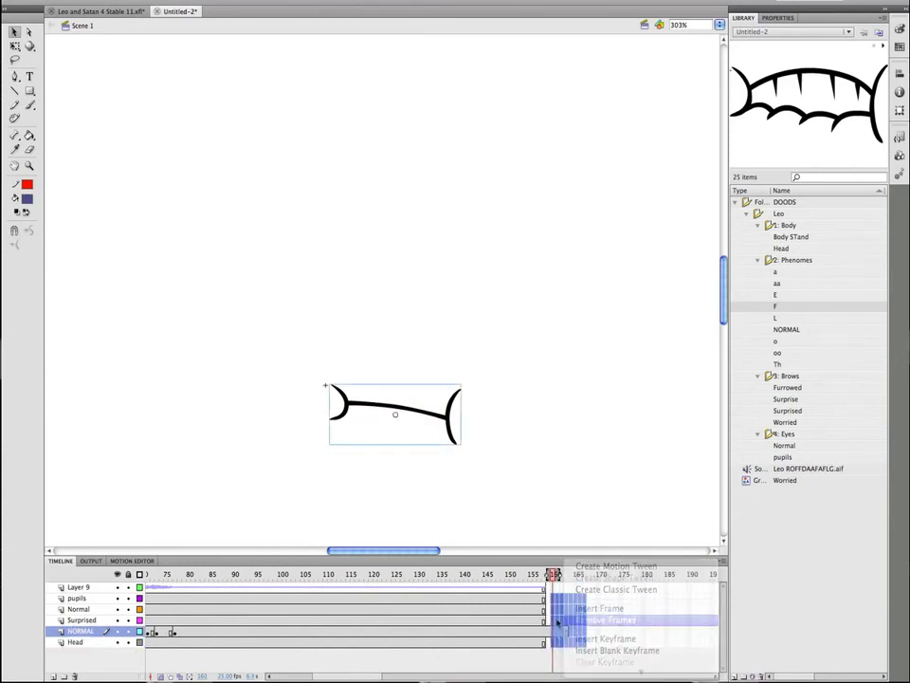
right_click(548, 631)
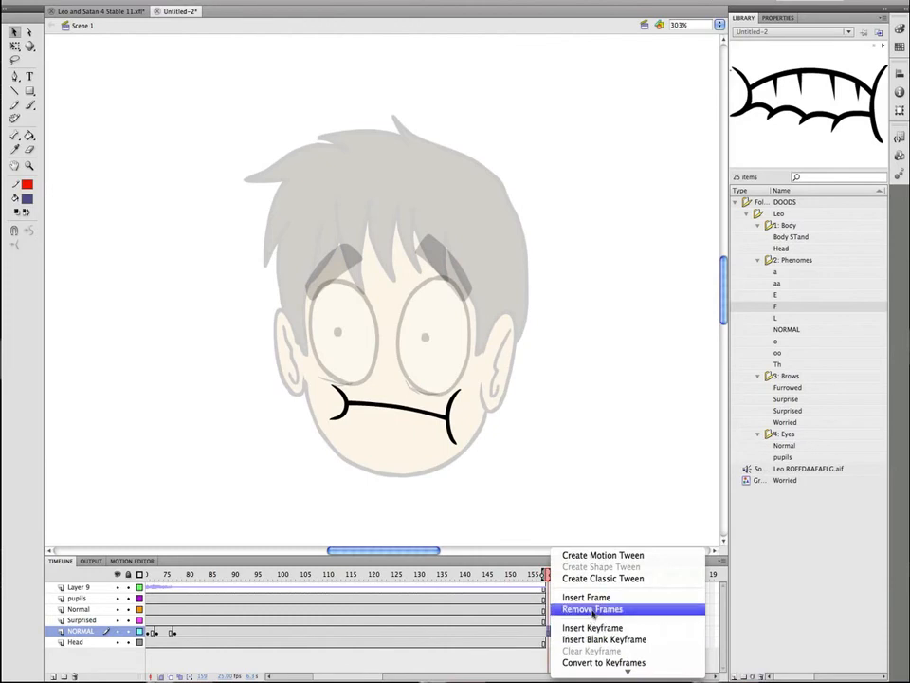
left_click(589, 608)
Cut all frames of the layers from pupils down to Head, leaving the sound on Layer 9 in place
left_click_drag(532, 600, 122, 601)
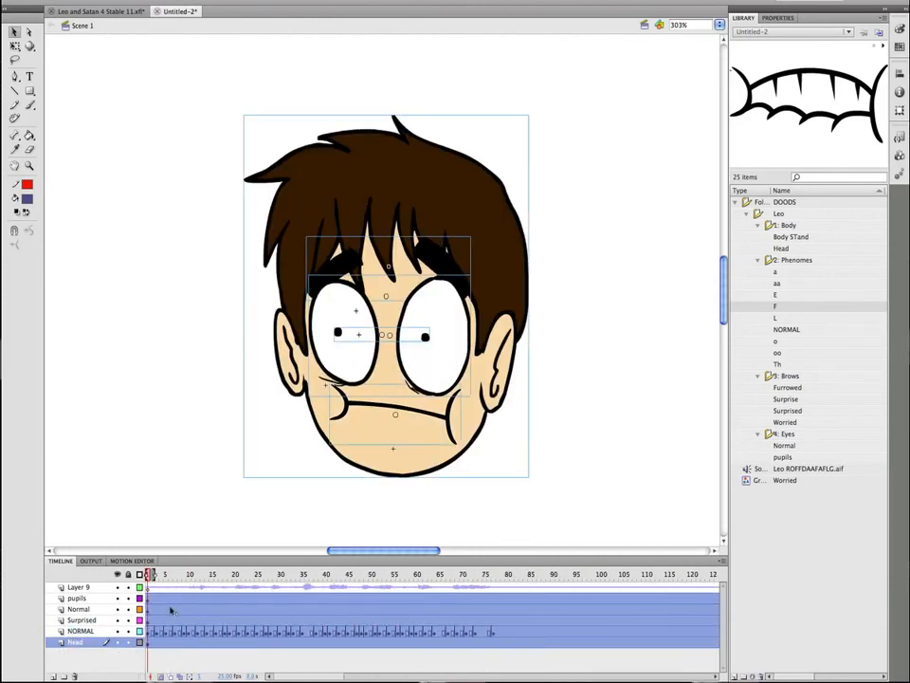
right_click(232, 619)
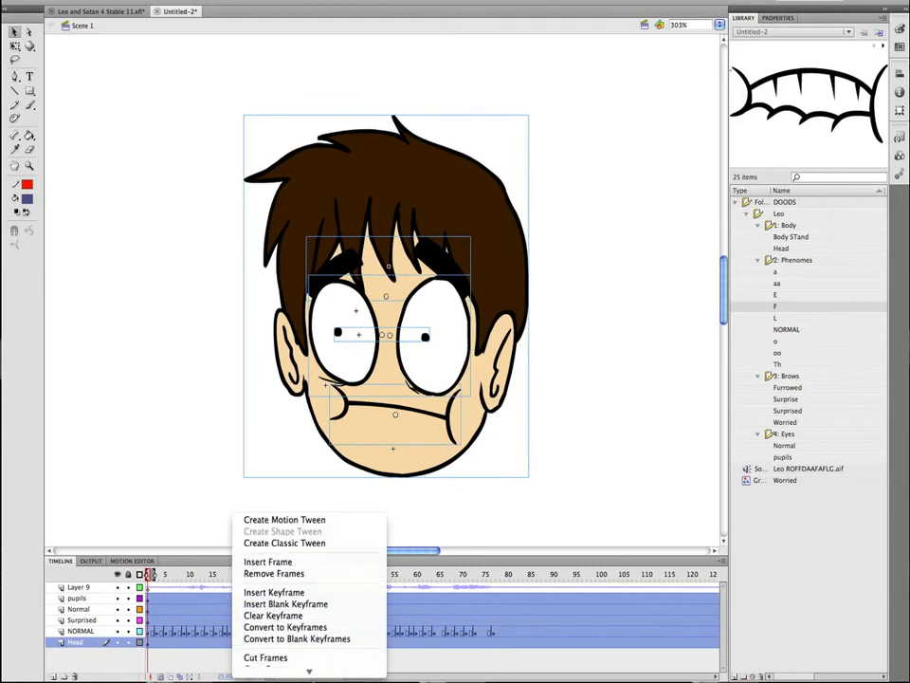
left_click(304, 633)
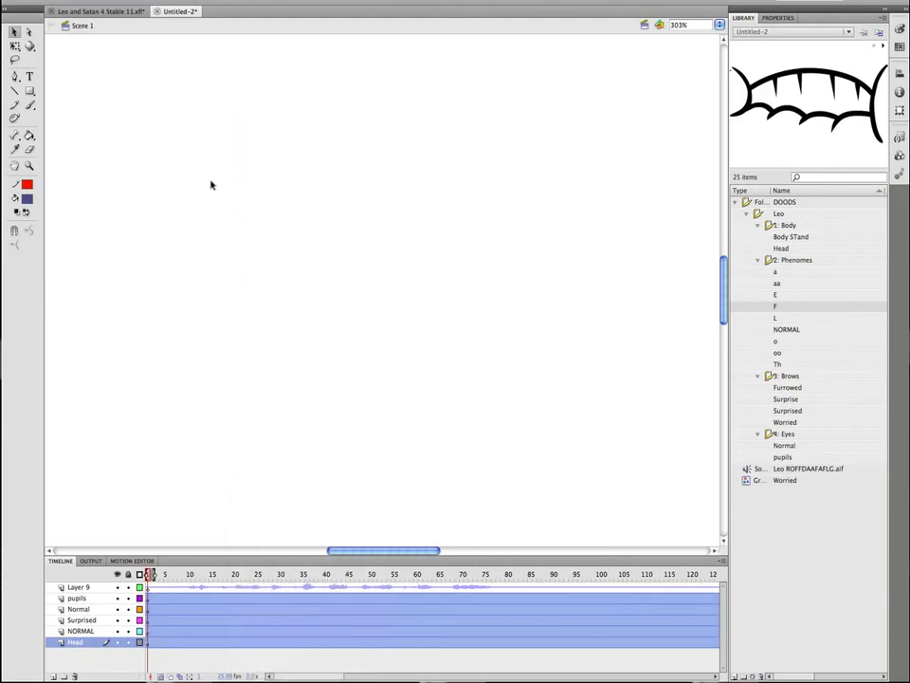
Create a new Graphic symbol named "Leos Head"
key("super+F8")
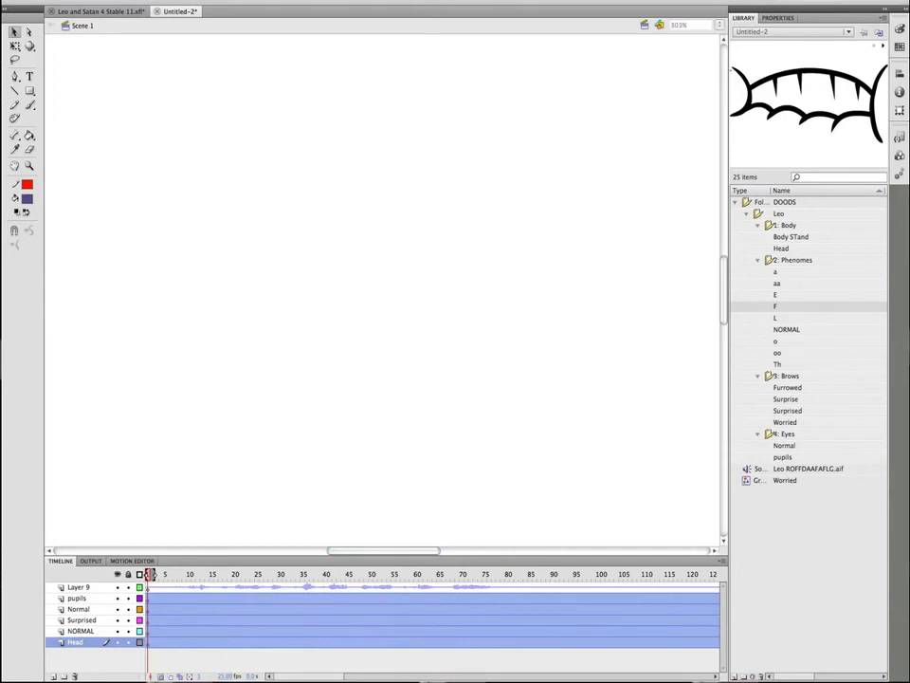
left_click_drag(459, 25, 432, 307)
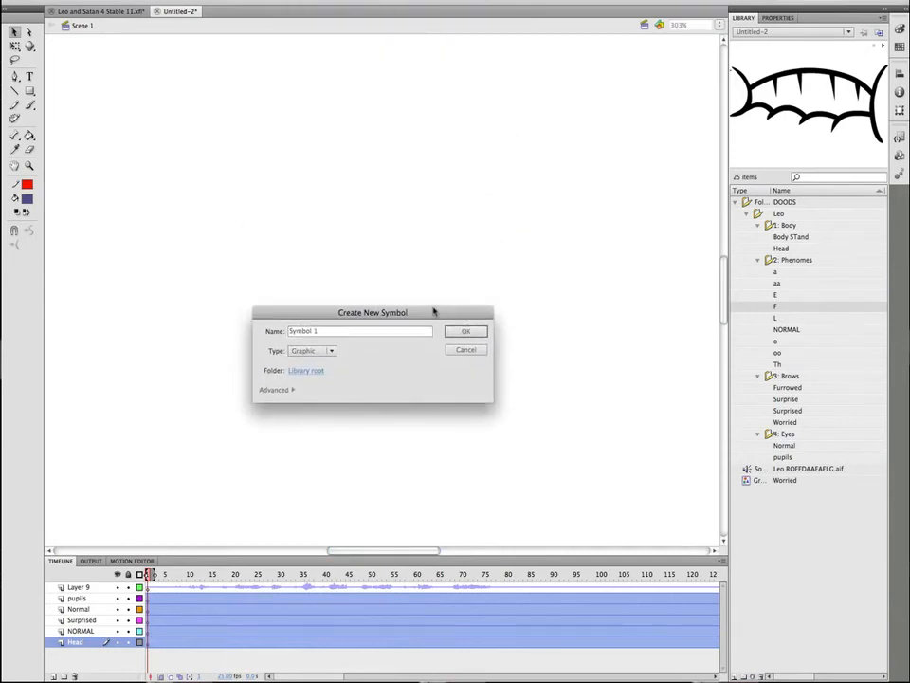
triple_click(331, 331)
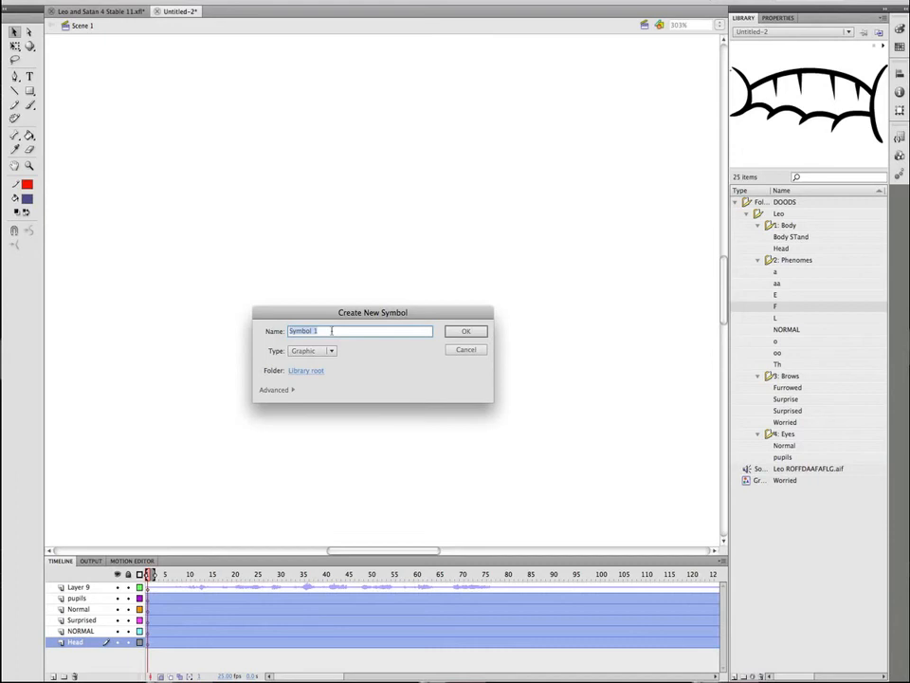
type("Leos Head")
key("Return")
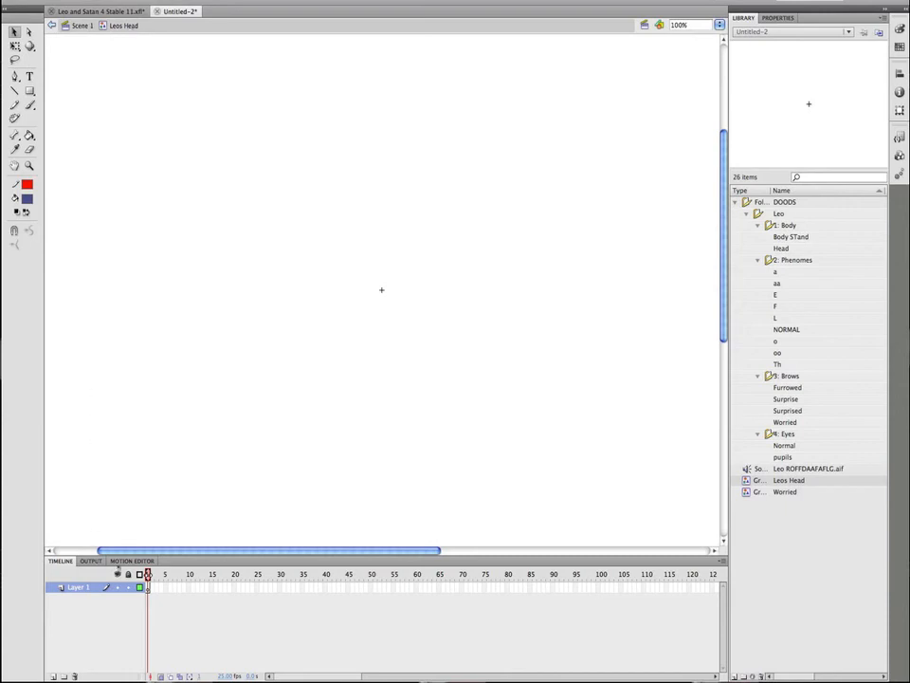
Paste the cut head frames into frame 1 of the Leos Head symbol and play its timeline
right_click(150, 589)
right_click(142, 587)
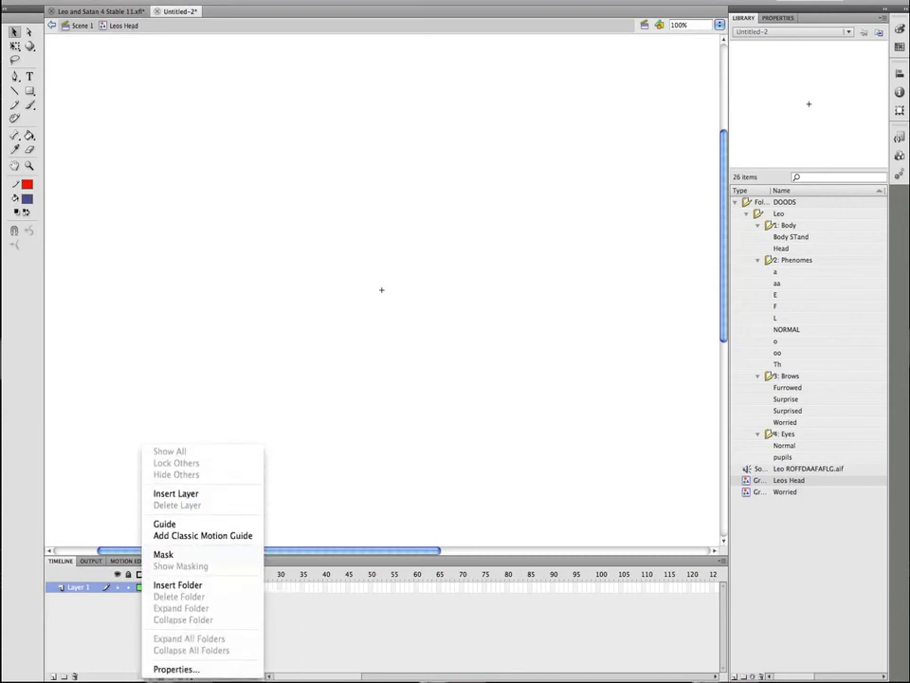
left_click(322, 654)
right_click(150, 589)
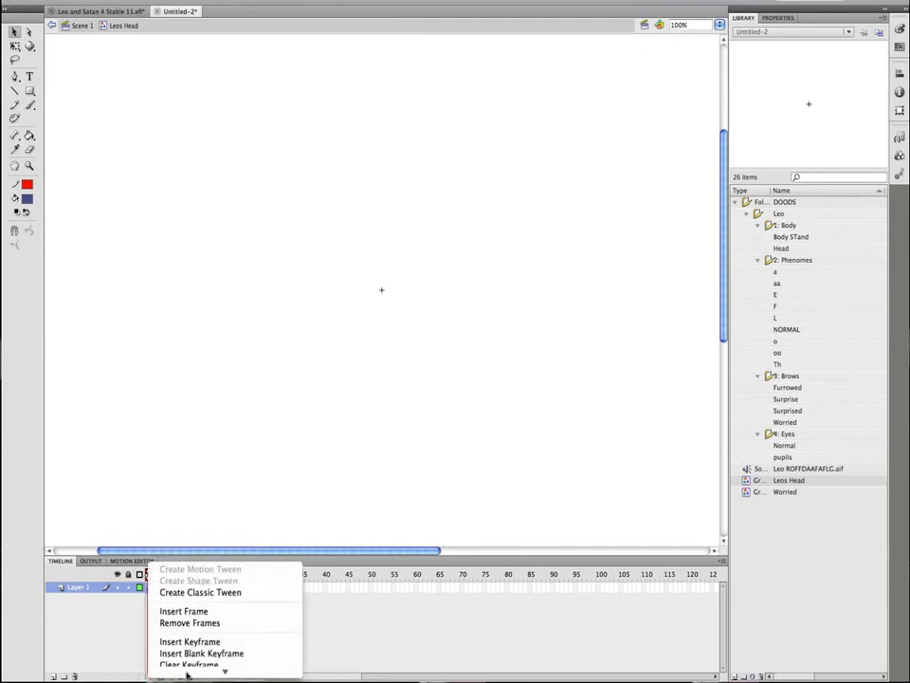
left_click(190, 660)
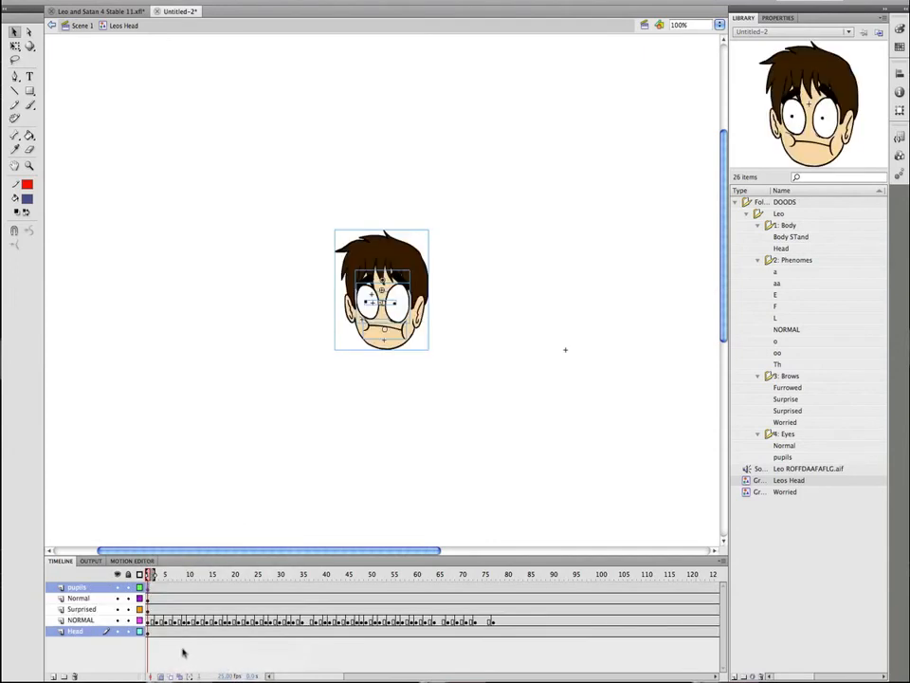
key("Return")
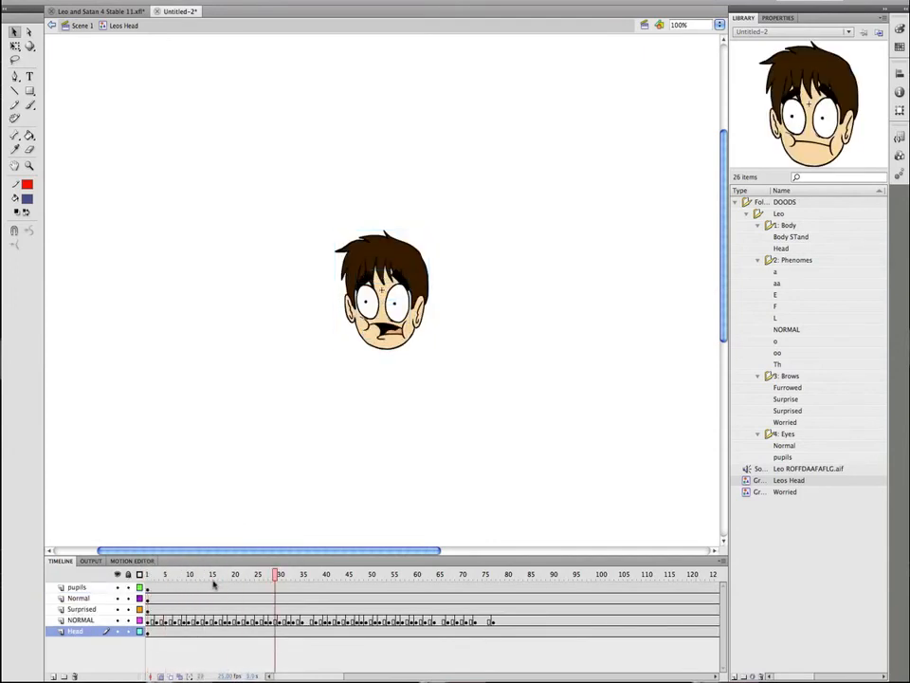
Return to Scene 1 and place an instance of Leos Head on the stage in the pupils layer
left_click(83, 26)
left_click(161, 599)
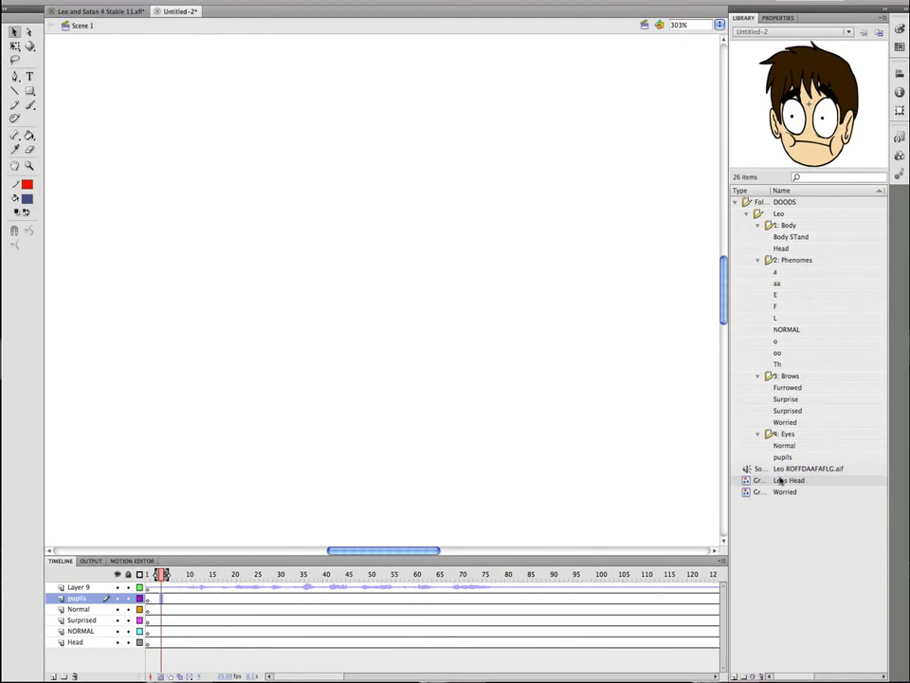
left_click_drag(787, 480, 418, 428)
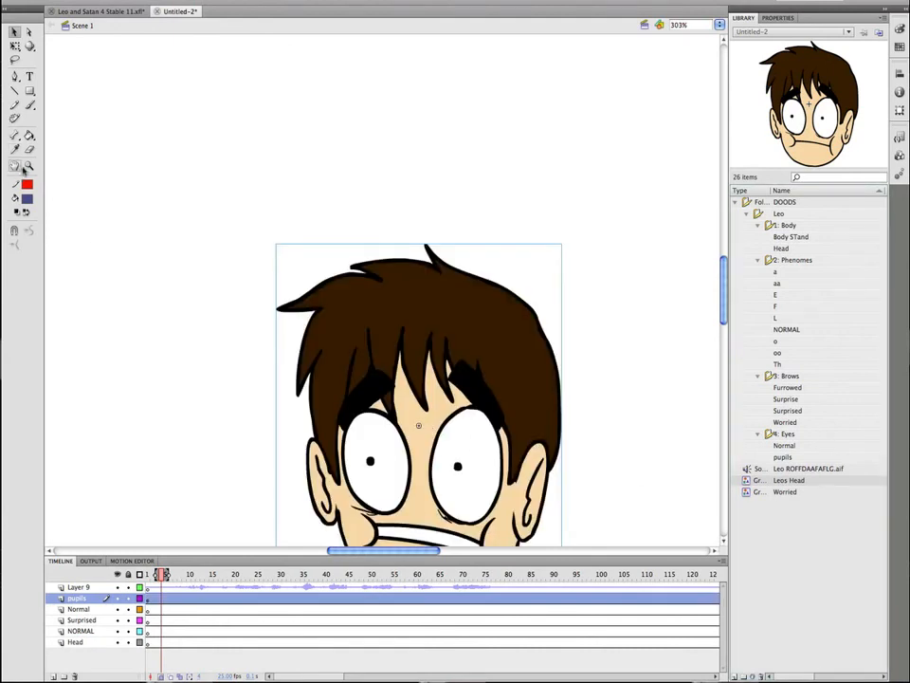
left_click(29, 165)
left_click(397, 246, "alt")
left_click(372, 240, "alt")
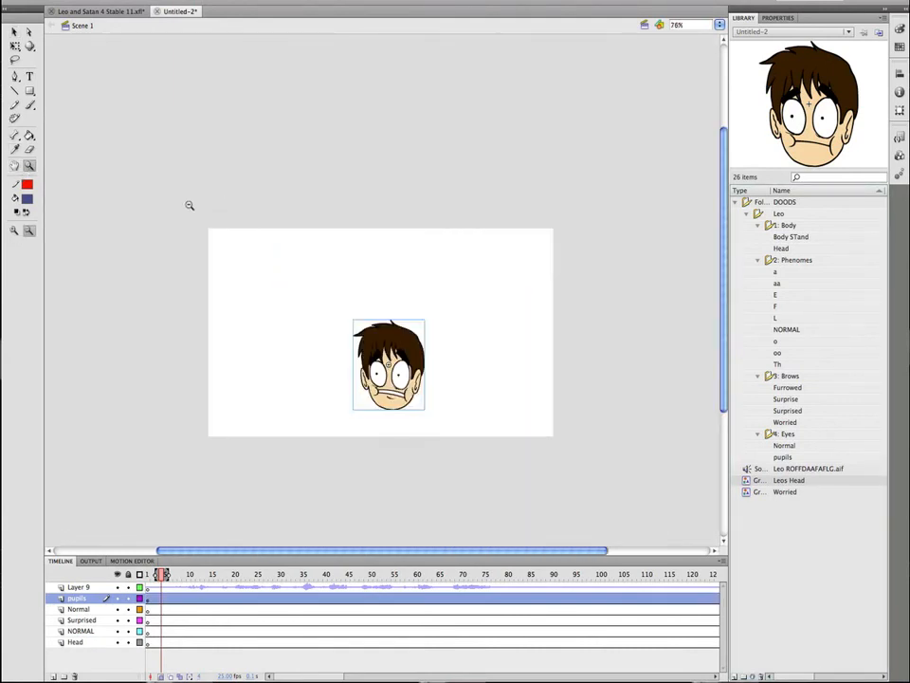
left_click_drag(189, 204, 597, 433)
Move the head's transformation point to the chin, tilt the head clockwise with Free Transform, and play the scene
left_click(14, 45)
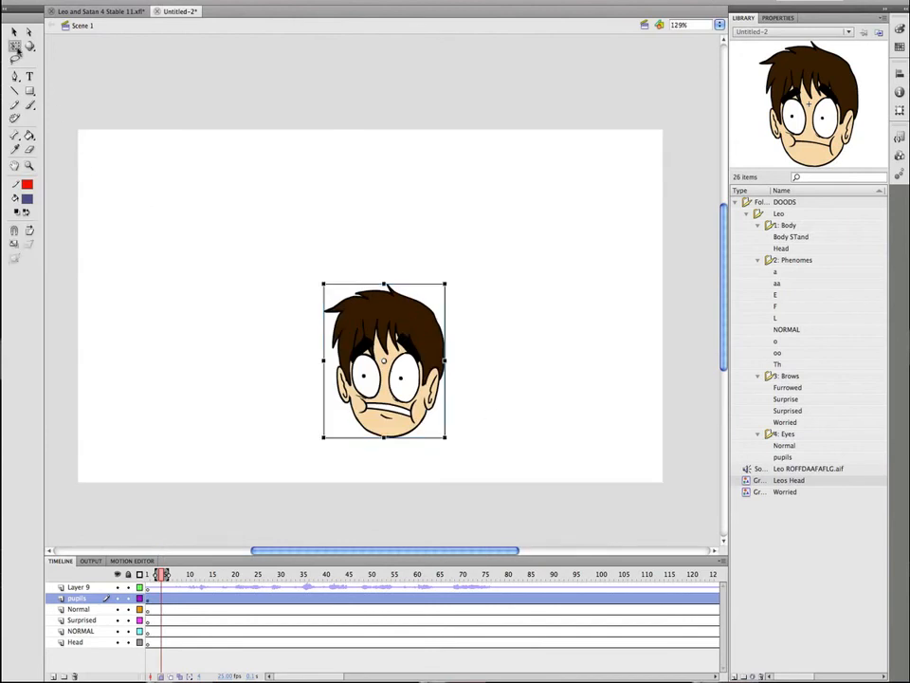
left_click(151, 233)
left_click(14, 31)
left_click(397, 344)
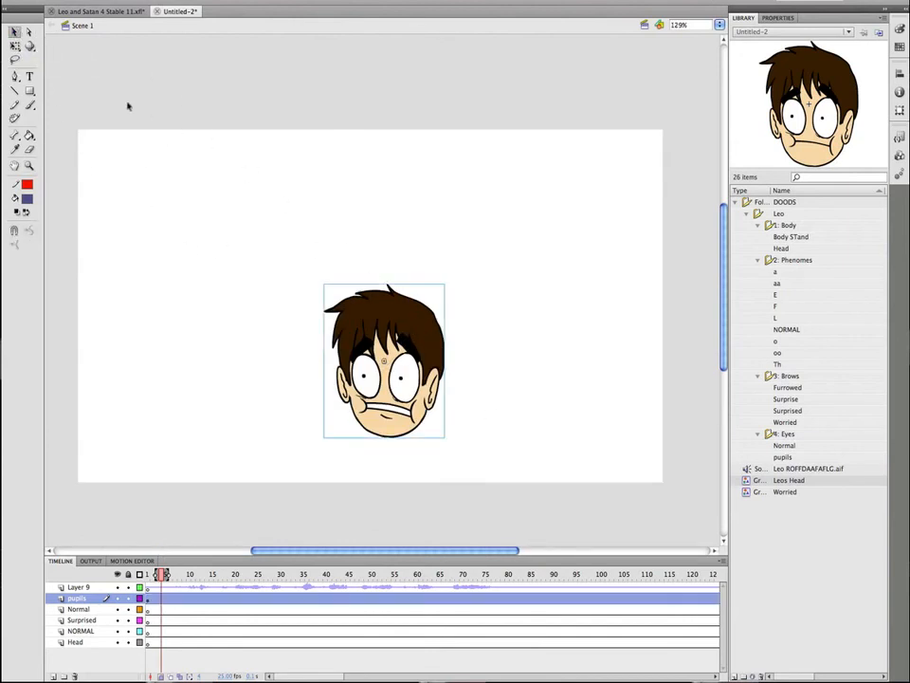
left_click(14, 46)
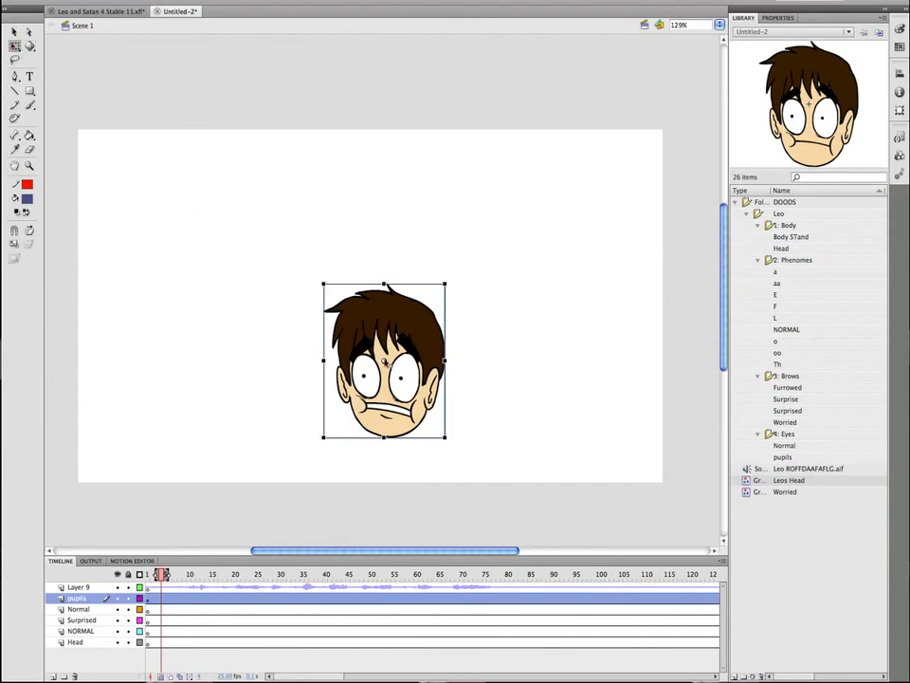
left_click_drag(457, 309, 504, 274)
key("Return")
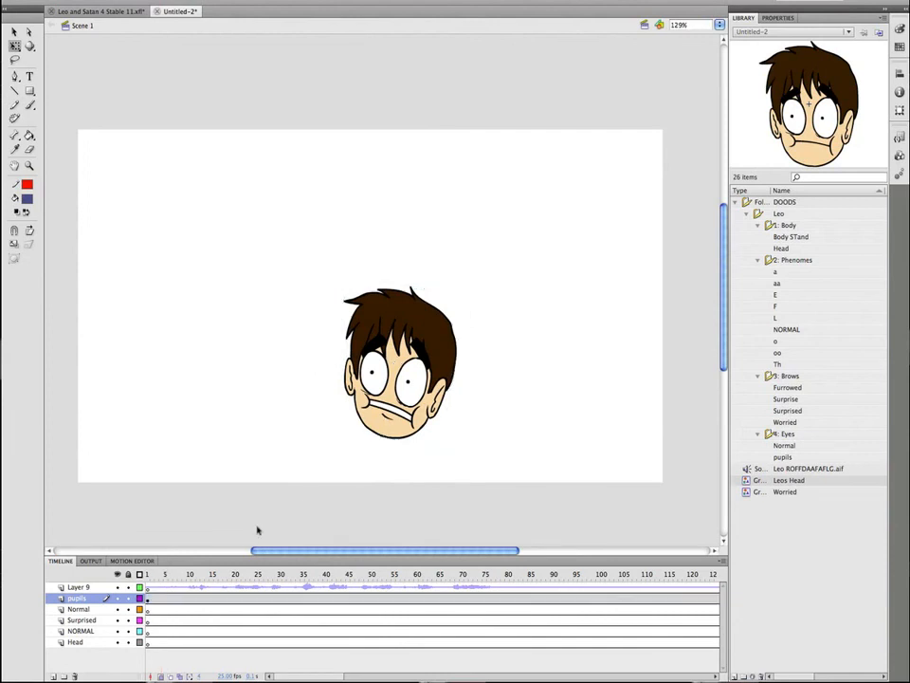
key("Return")
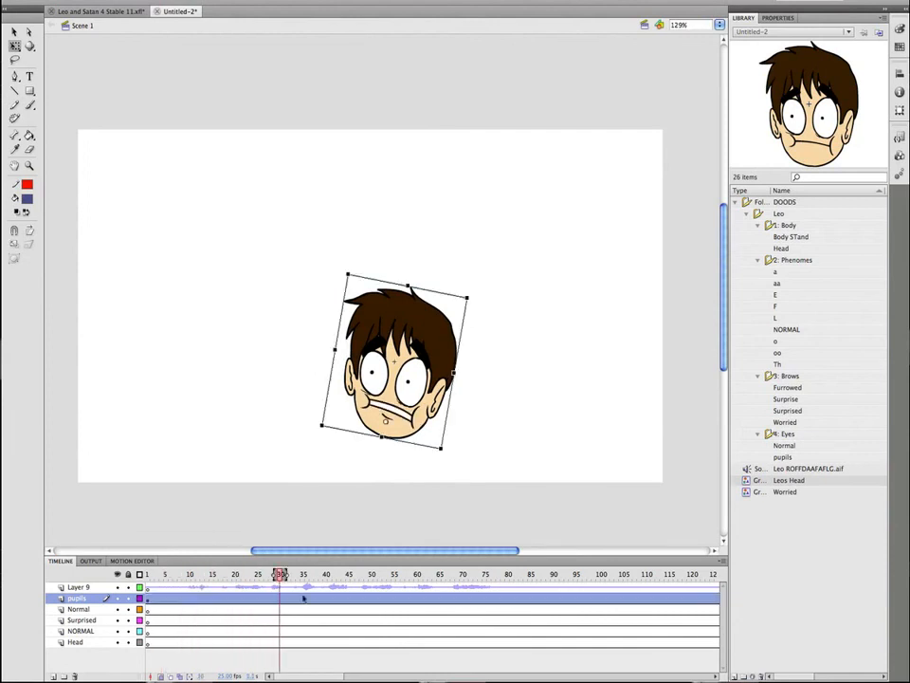
Add pupils-layer keyframes at frames 30 and 40, tilt the head counterclockwise at frame 40, and classic tween between them
key("F6")
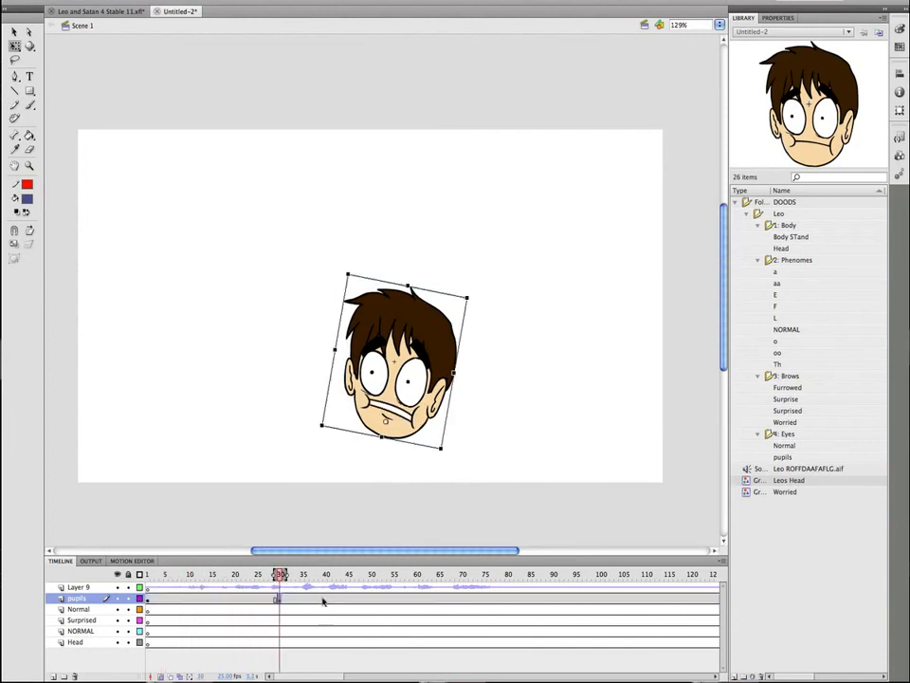
left_click(324, 599)
left_click_drag(471, 301, 431, 281)
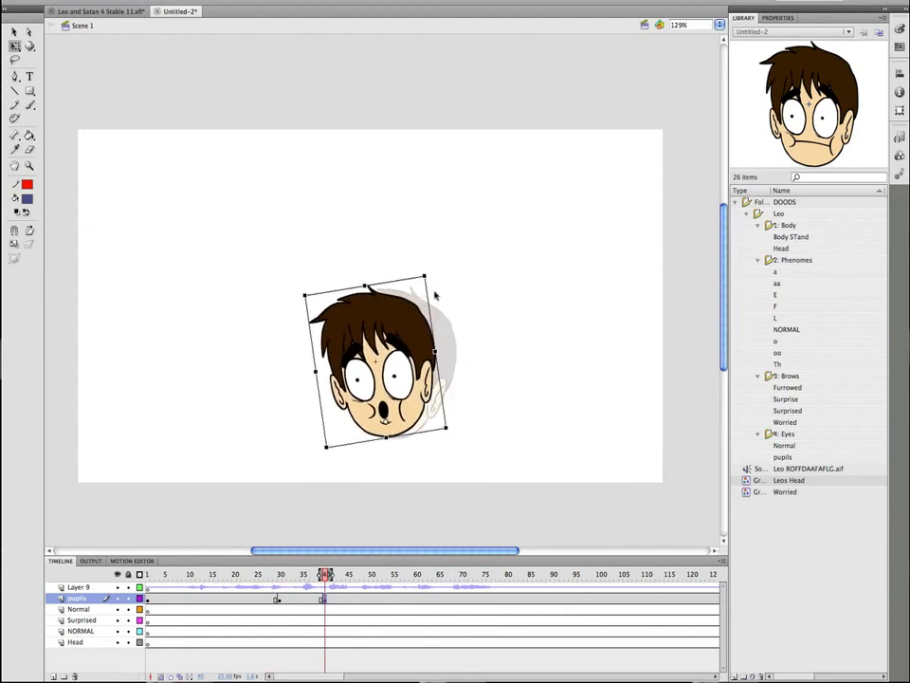
right_click(300, 598)
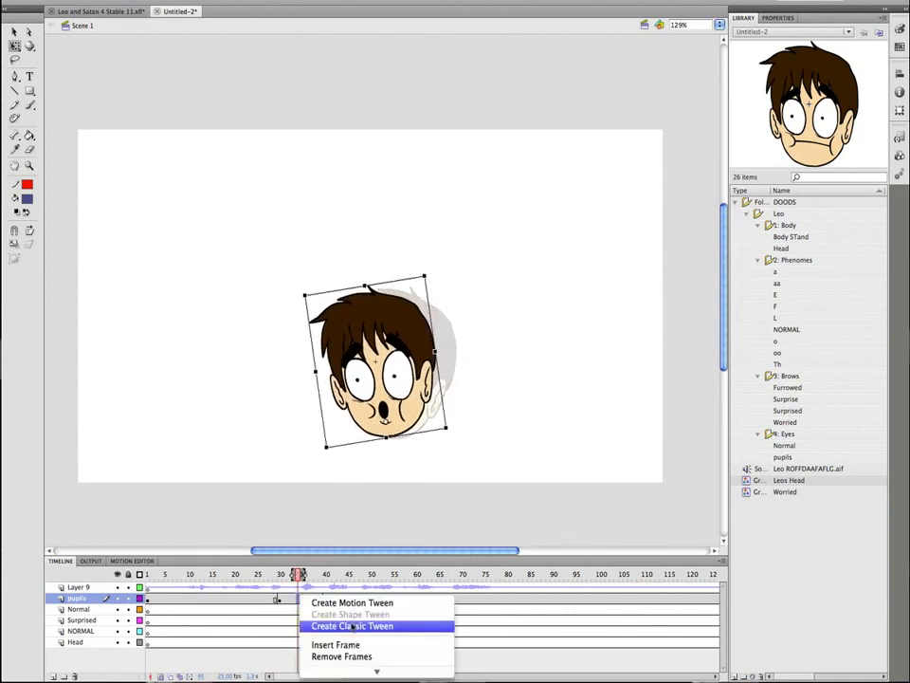
left_click(346, 626)
left_click_drag(300, 574, 320, 571)
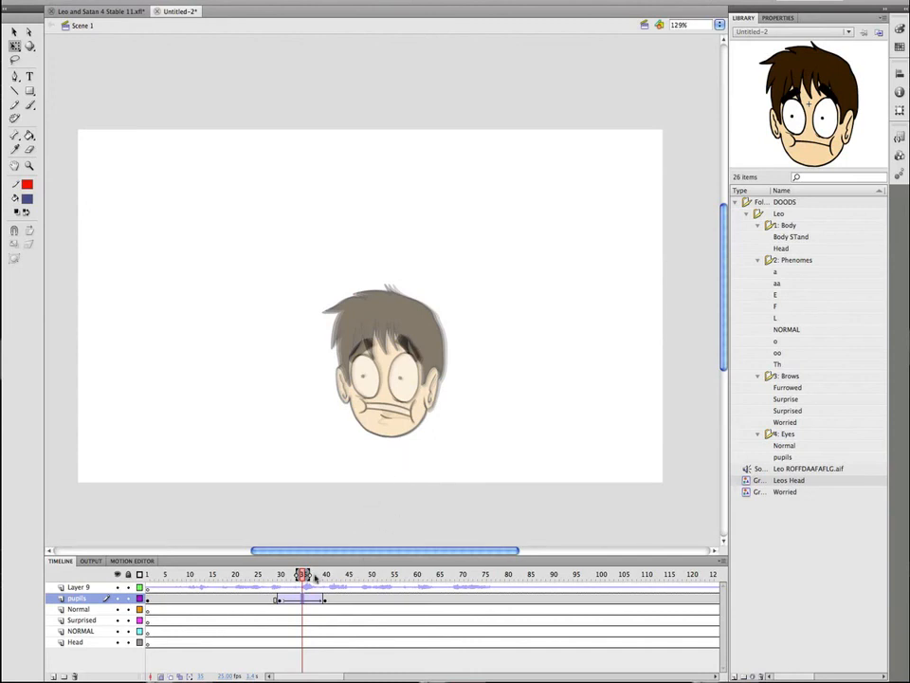
left_click(271, 584)
key("Return")
key("Return")
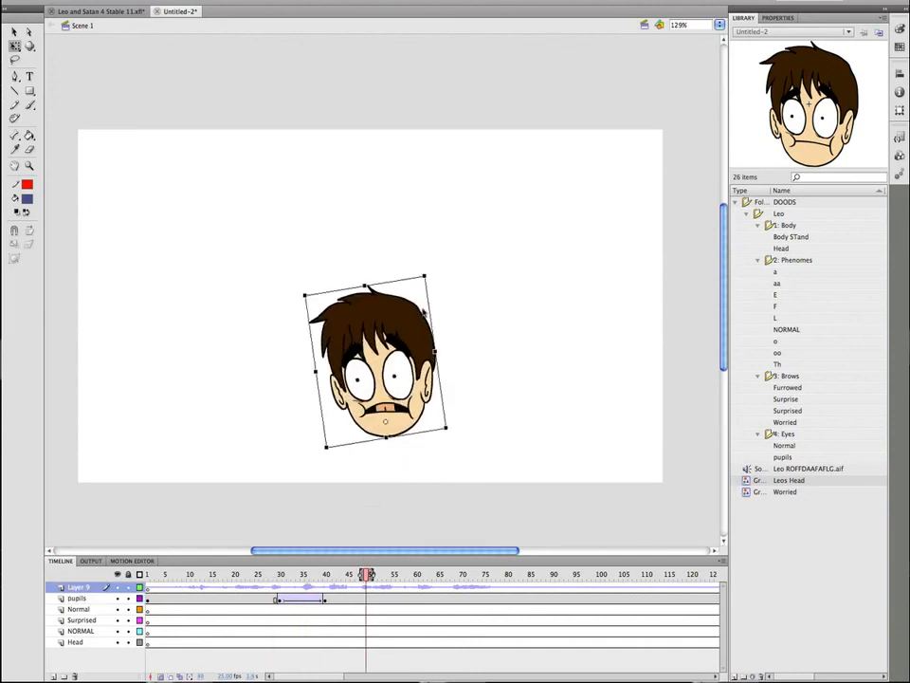
Split the head-tilt tween with a keyframe at frame 35 and play it back
left_click(299, 599)
left_click(305, 599)
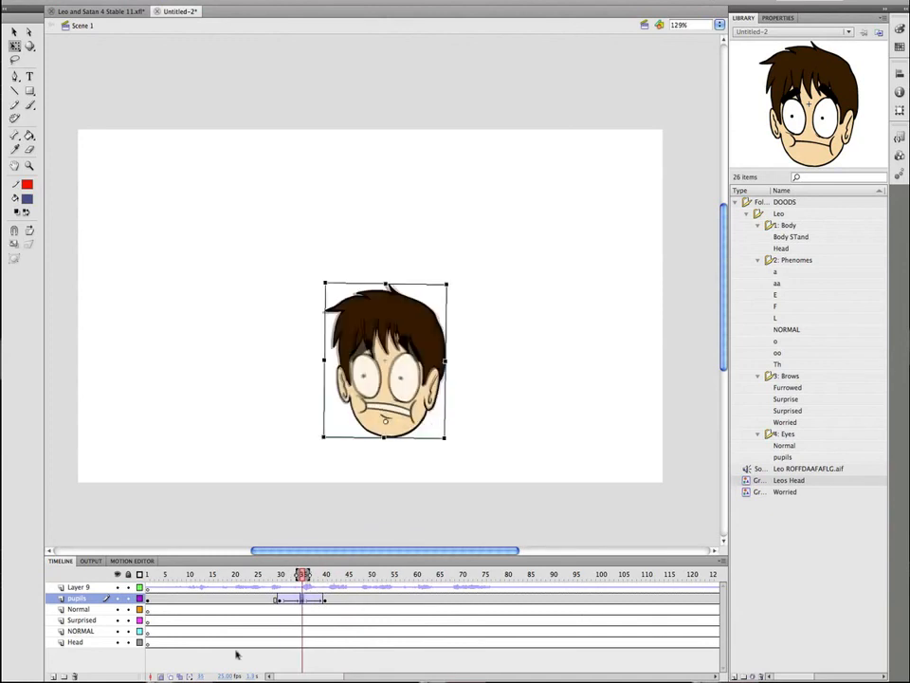
left_click(278, 583)
key("Return")
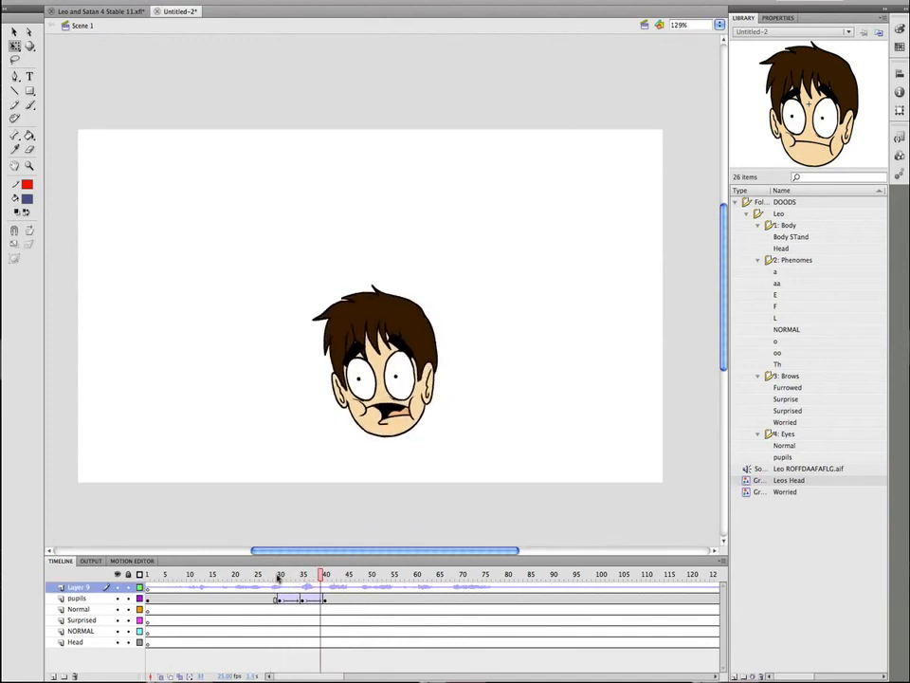
key("Return")
Set the ease of the tween between frames 35 and 40 to 100 out
left_click(316, 598)
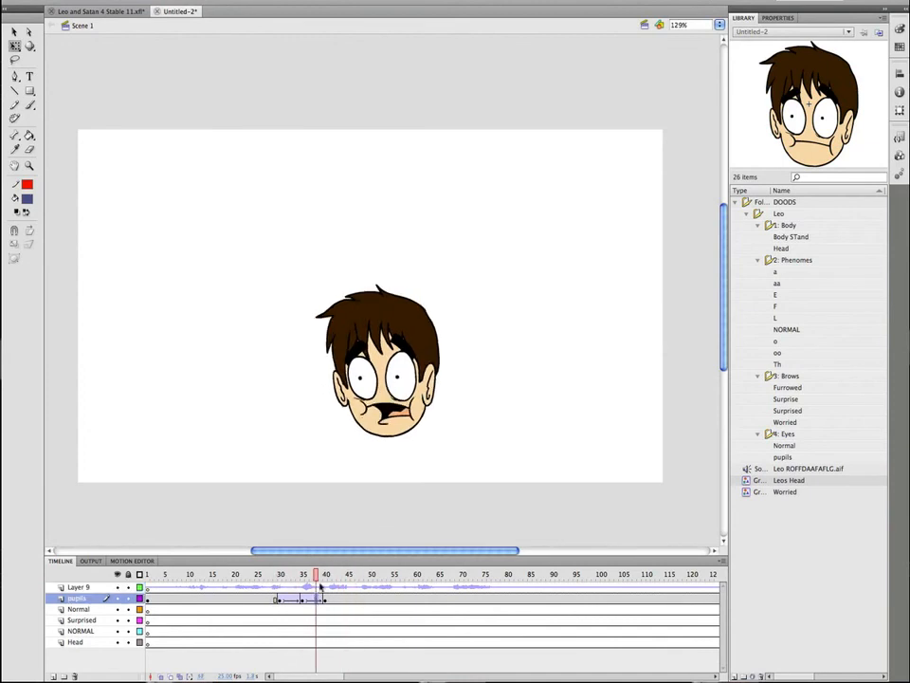
left_click(785, 18)
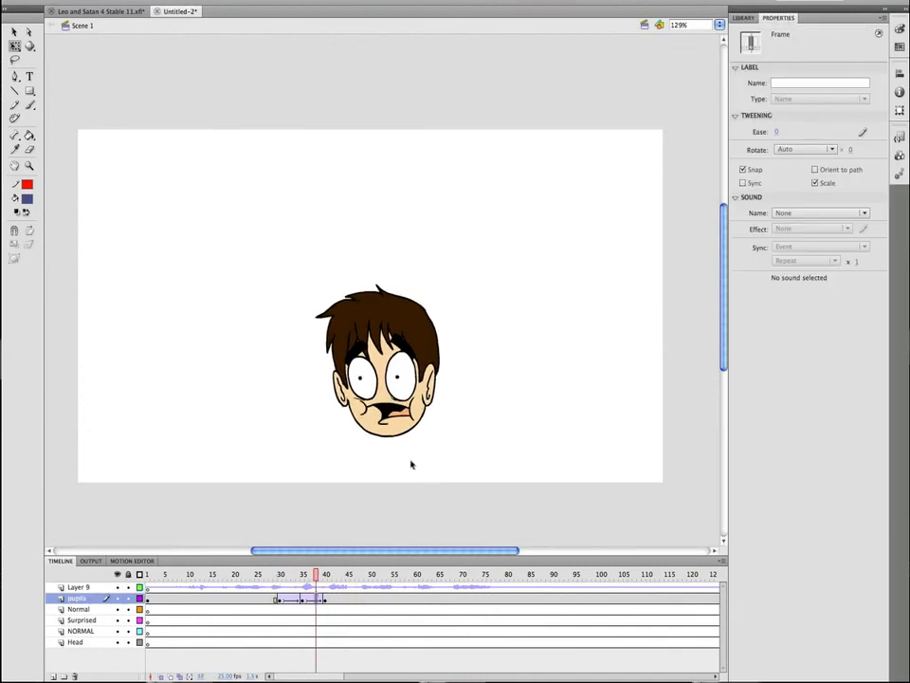
left_click(778, 132)
type("100")
key("Return")
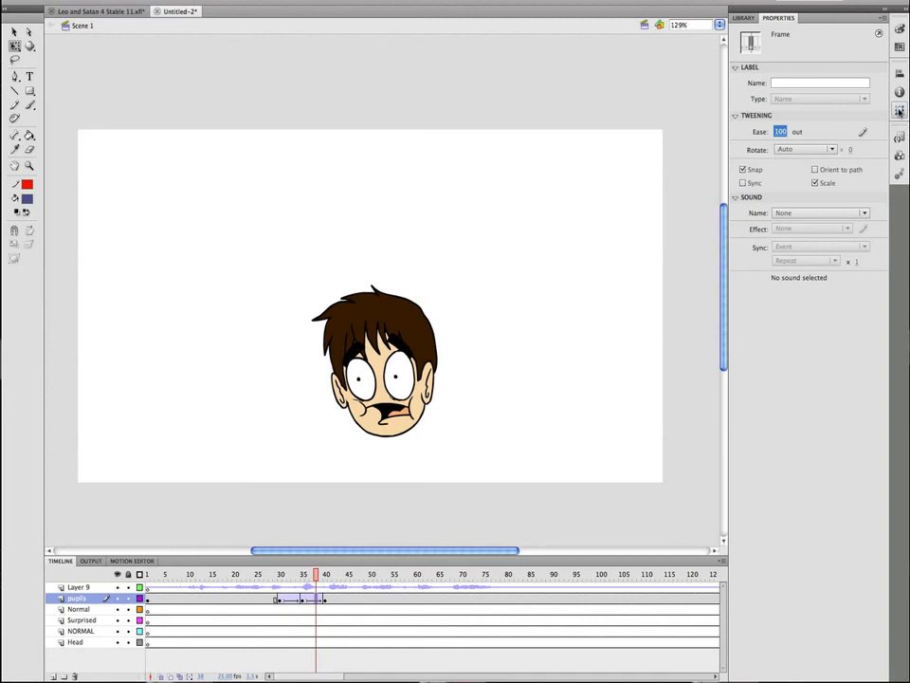
Set the ease of the tween between frames 30 and 35 to -100 in and play back the head tilt
left_click(288, 599)
left_click(778, 132)
type("-100")
key("Return")
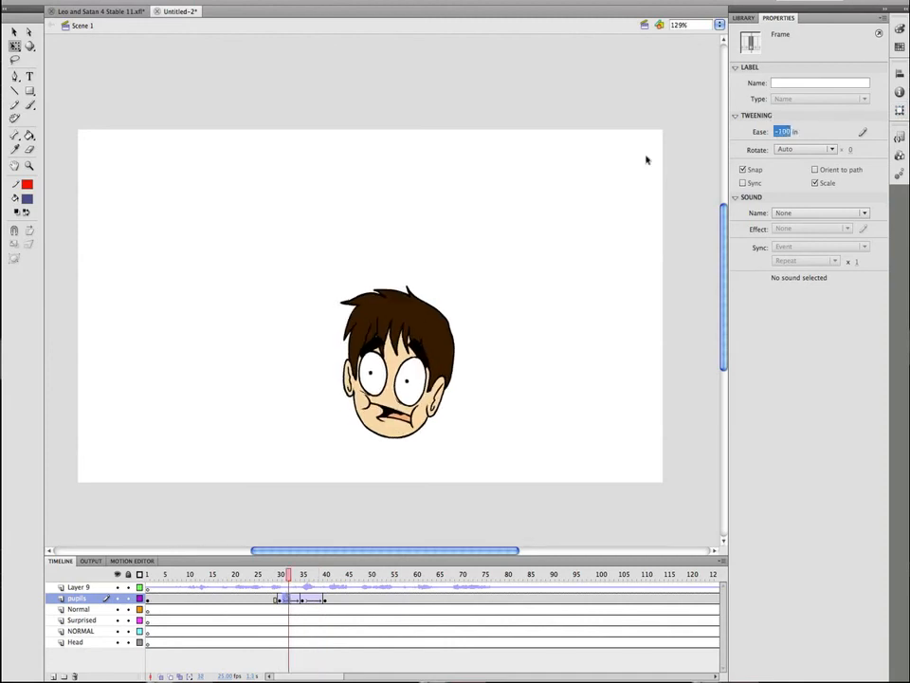
key("Return")
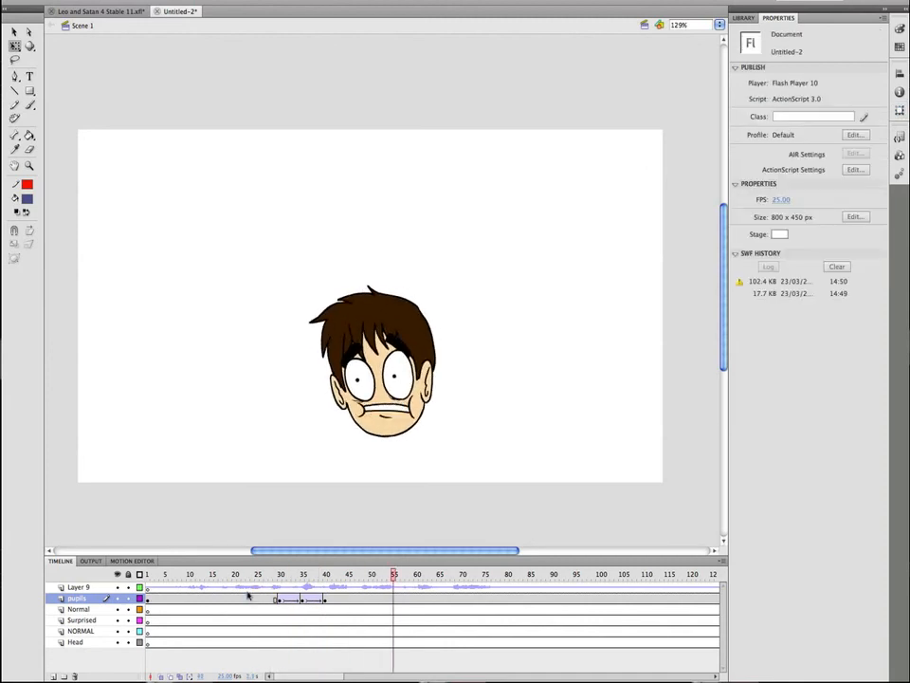
left_click(248, 600)
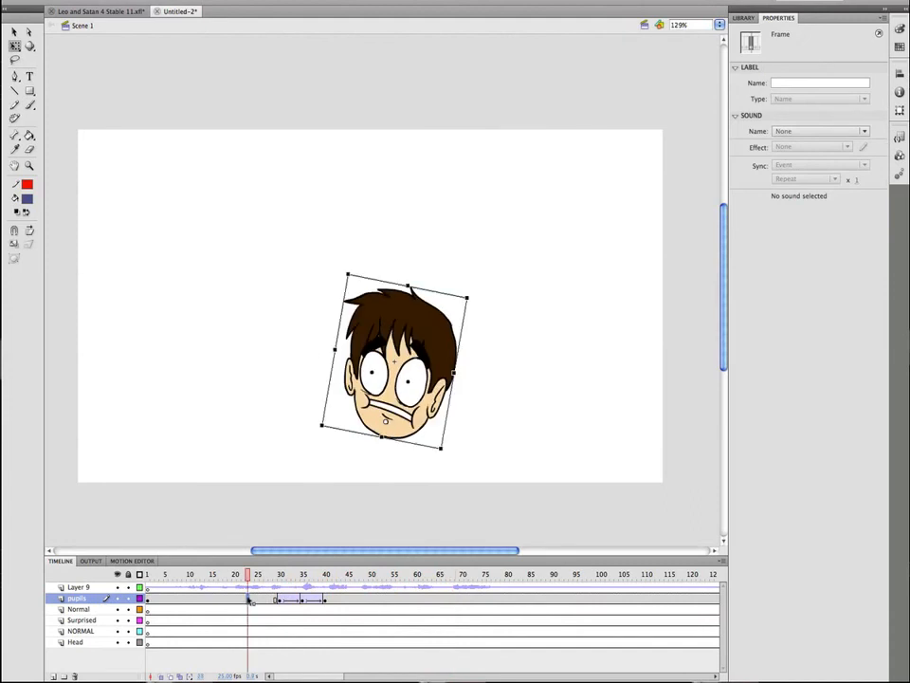
key("Return")
key("Return")
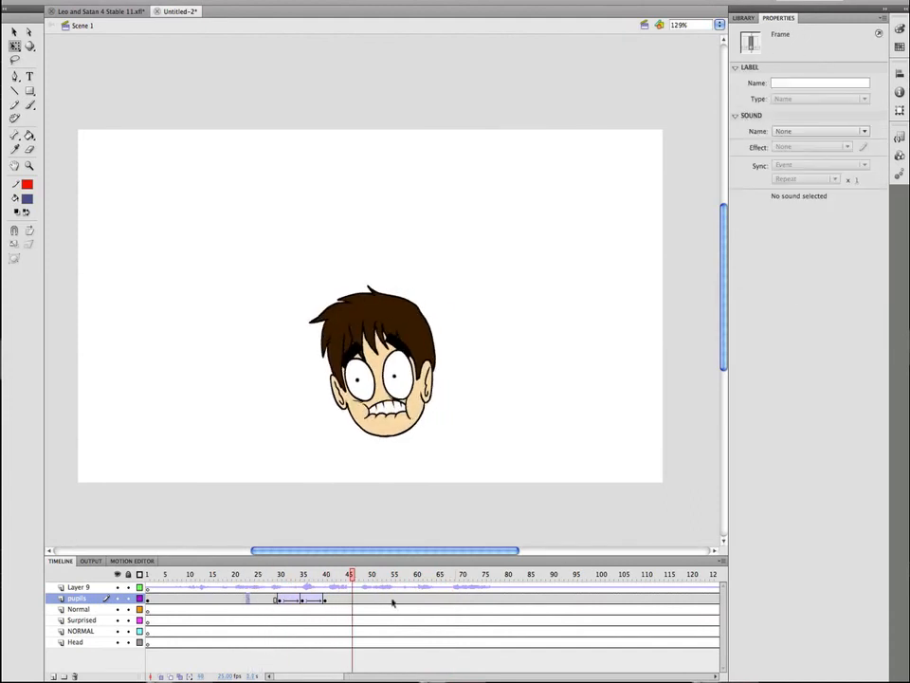
Rotate the head slightly clockwise on a new keyframe at frame 56 and classic tween it from frame 40
left_click(398, 599)
left_click_drag(439, 276, 440, 266)
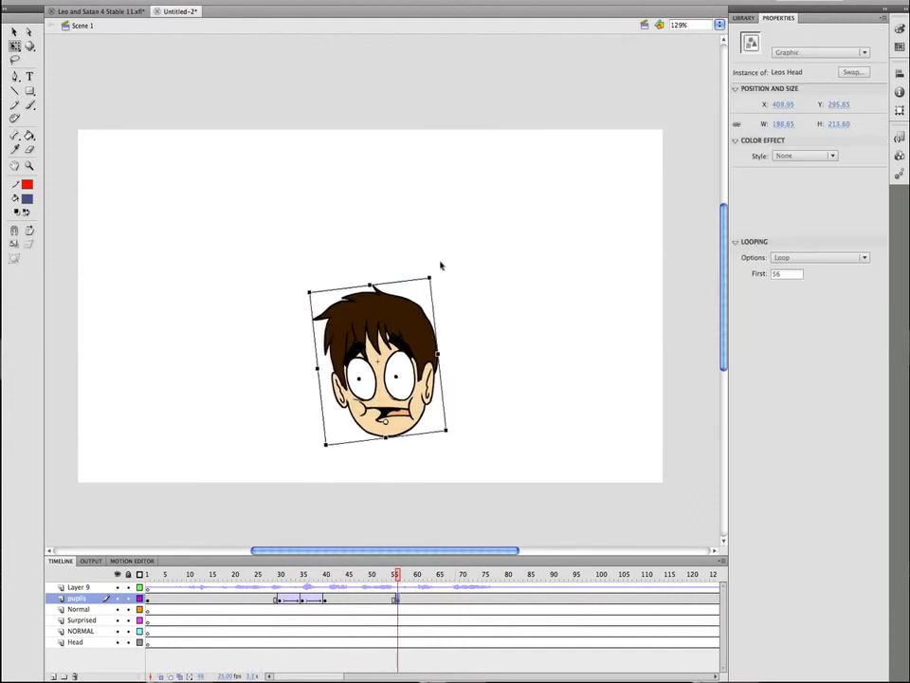
right_click(356, 600)
left_click(408, 625)
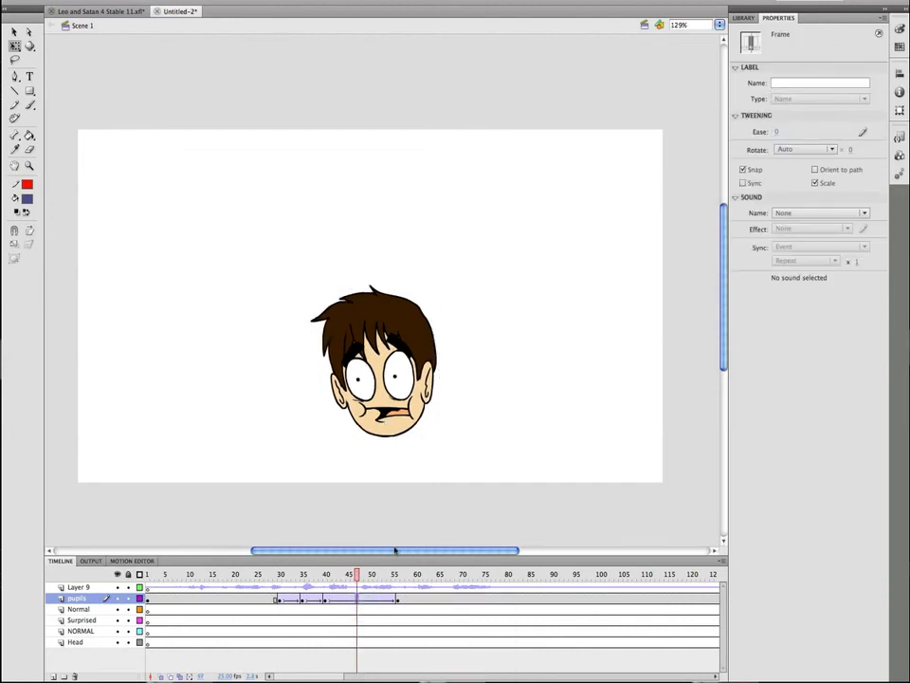
Split the second tween at frame 47, ease its second half 100 out and its first half in, and play the result
left_click_drag(778, 132, 886, 114)
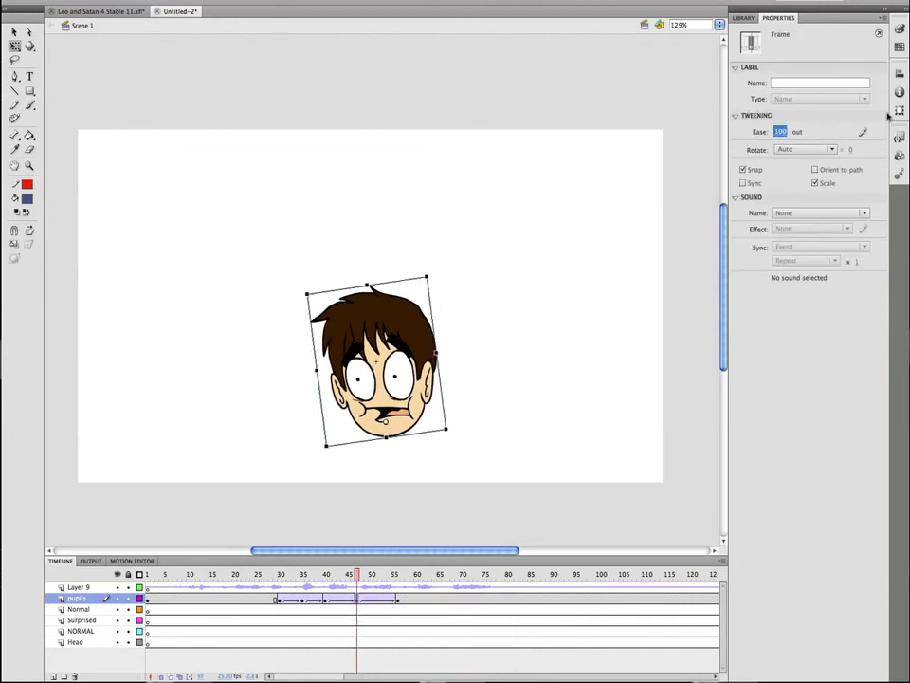
left_click(344, 599)
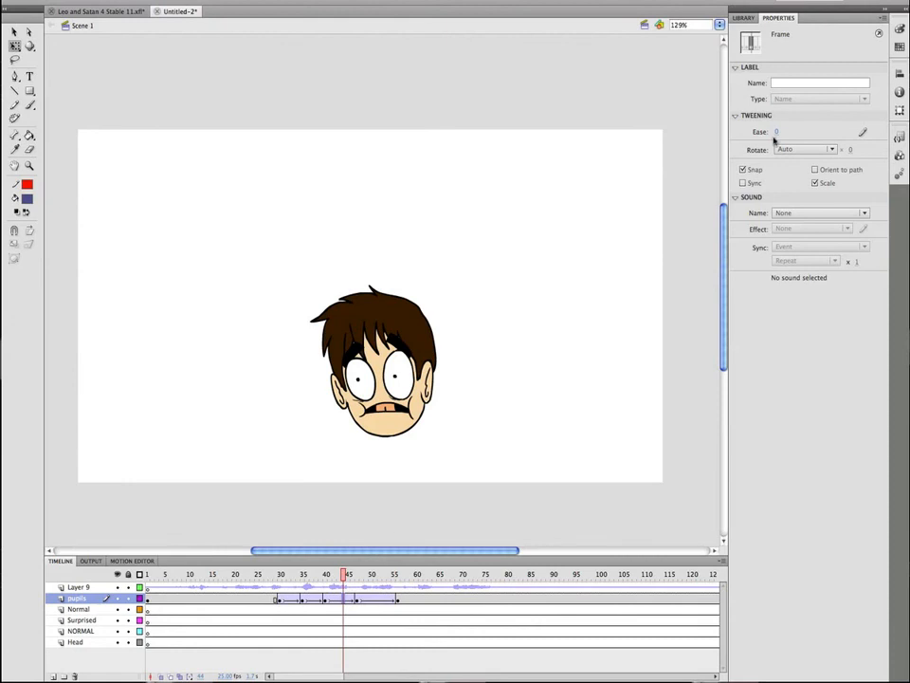
left_click_drag(778, 132, 552, 168)
left_click(258, 574)
key("Return")
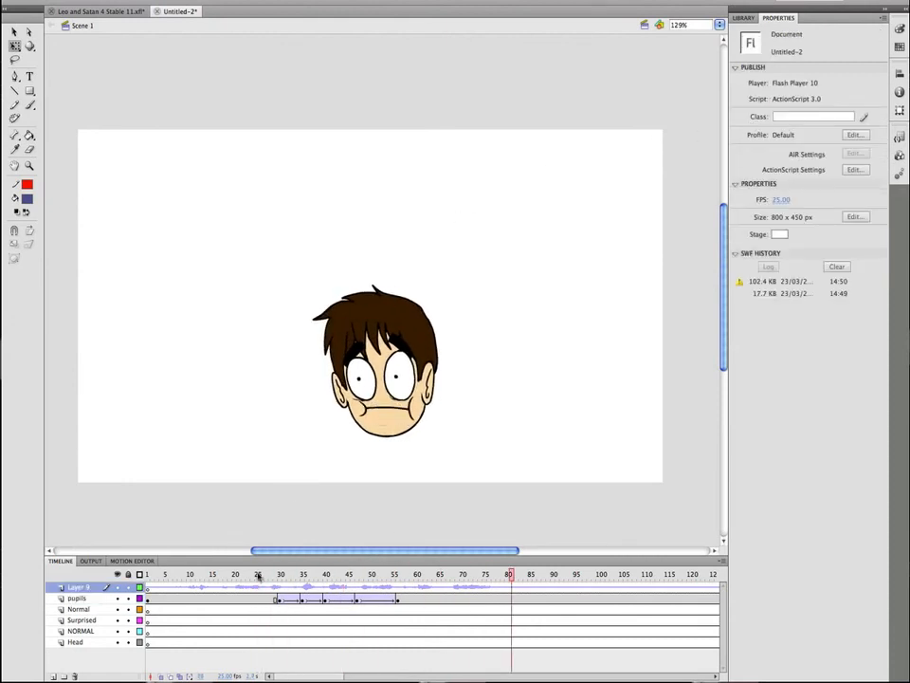
key("Return")
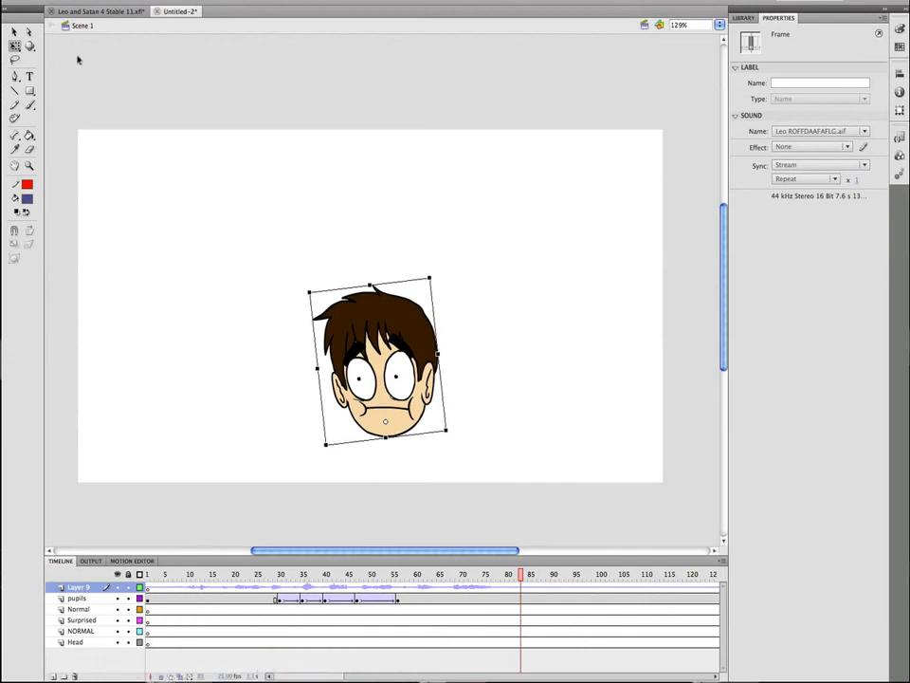
left_click(14, 31)
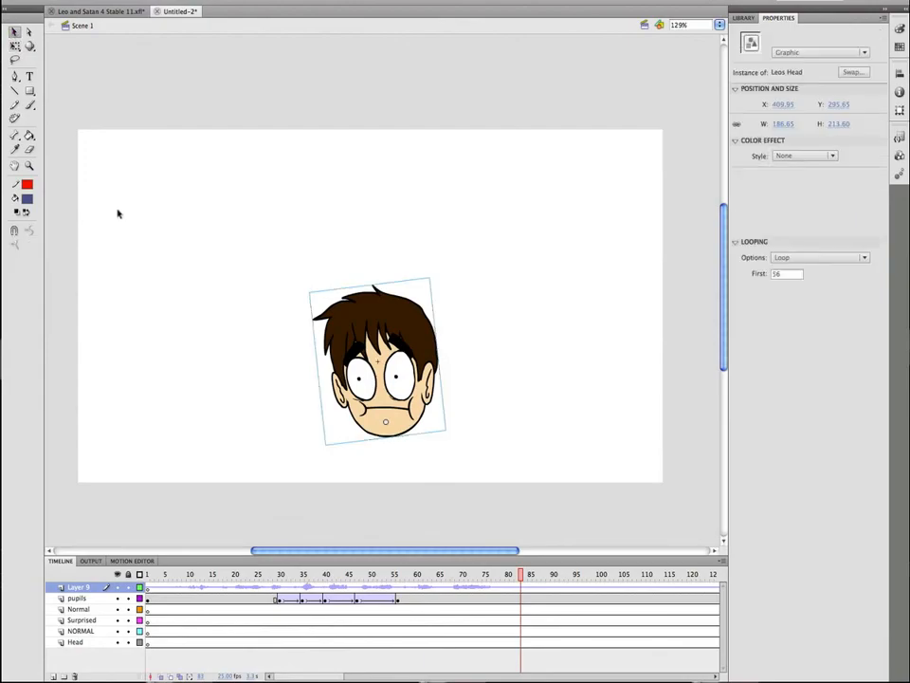